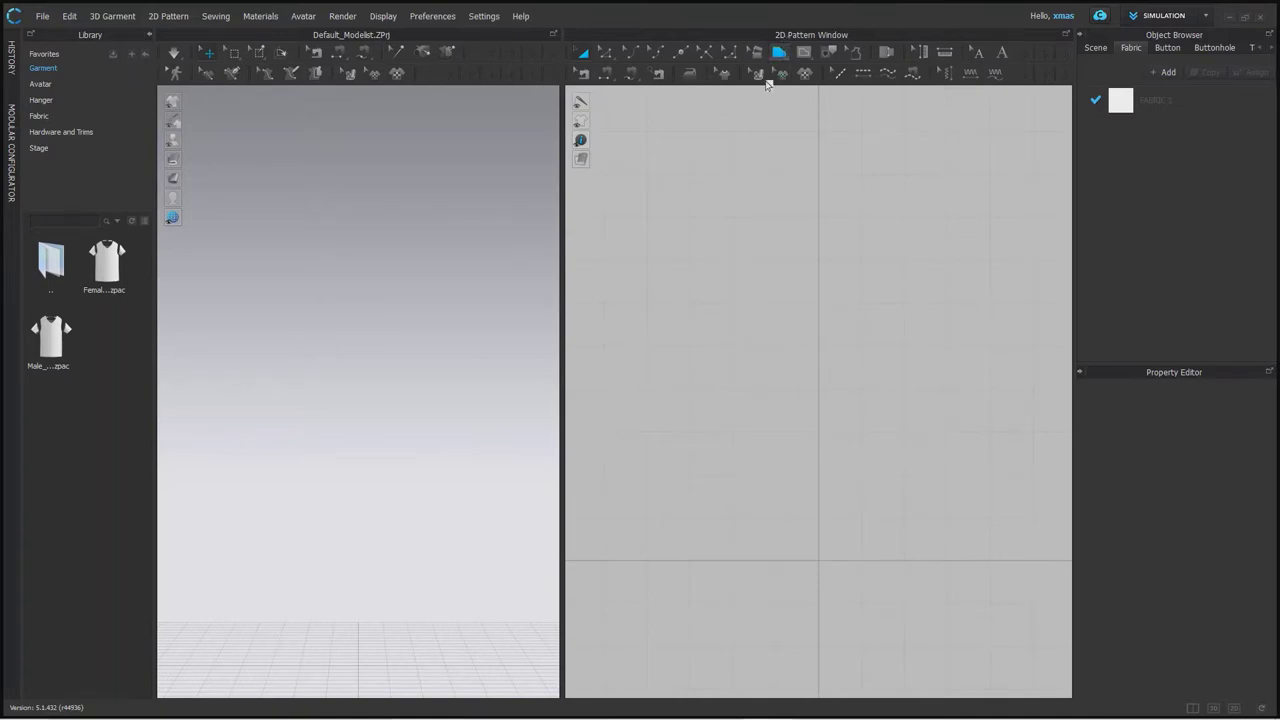
Lay out the 3D garment and 2D pattern windows next to each other, giving them roughly equal widths.
left_click(781, 53)
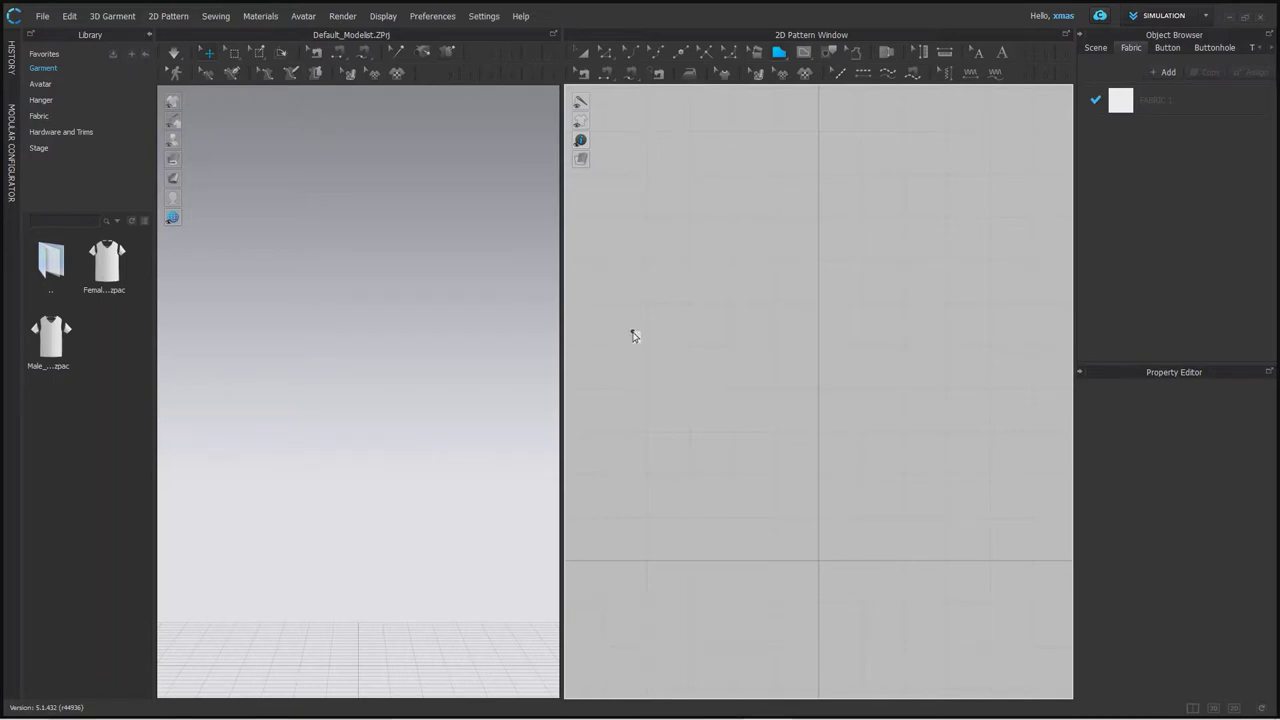
key("ctrl+2")
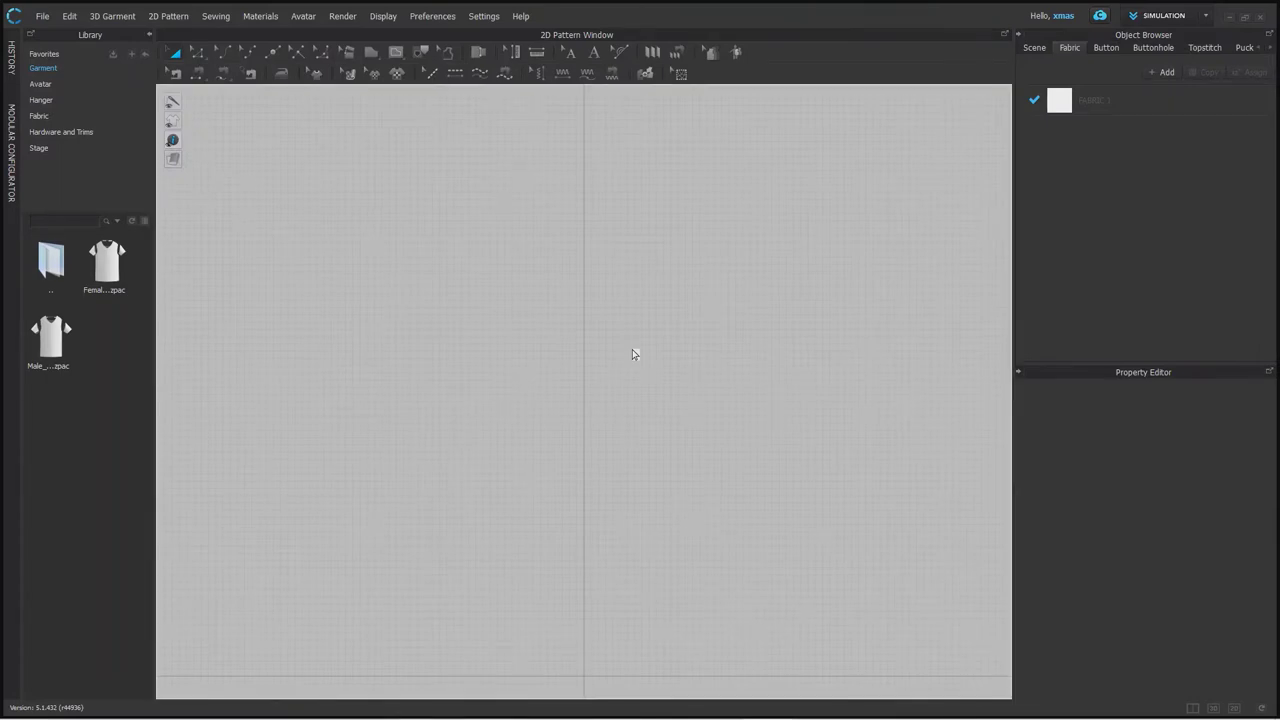
left_click(1194, 708)
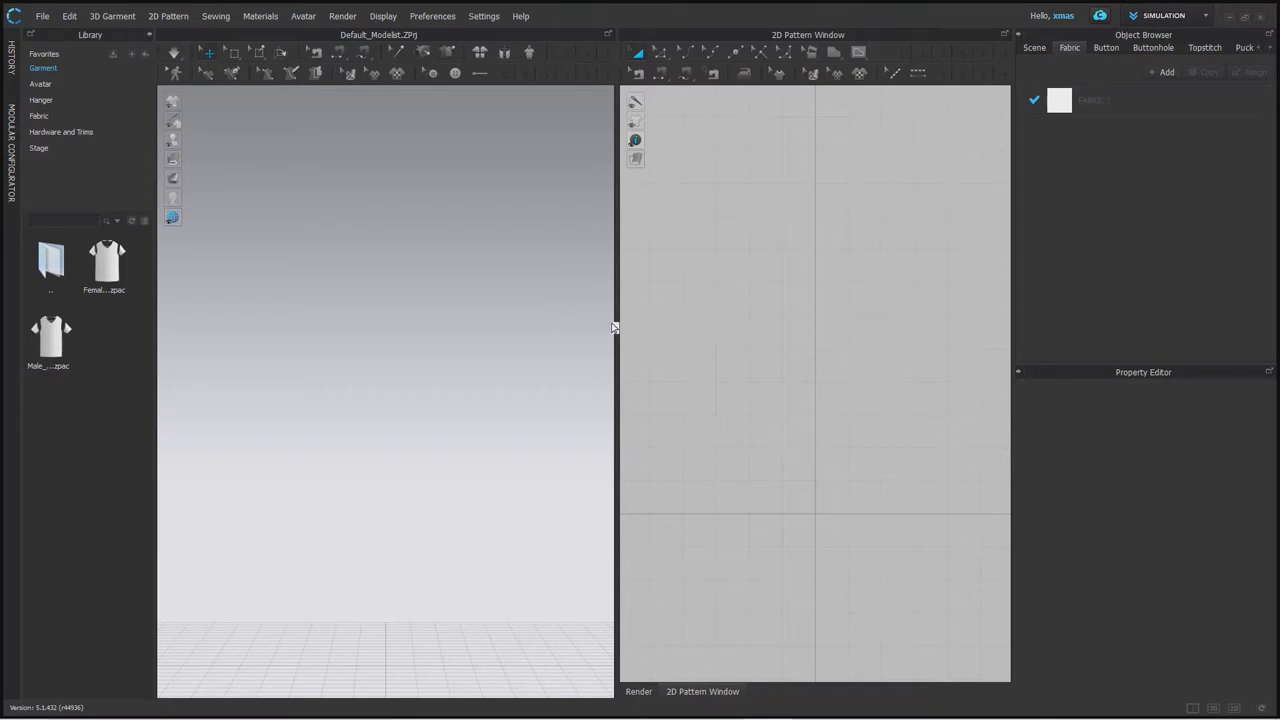
left_click_drag(619, 328, 599, 327)
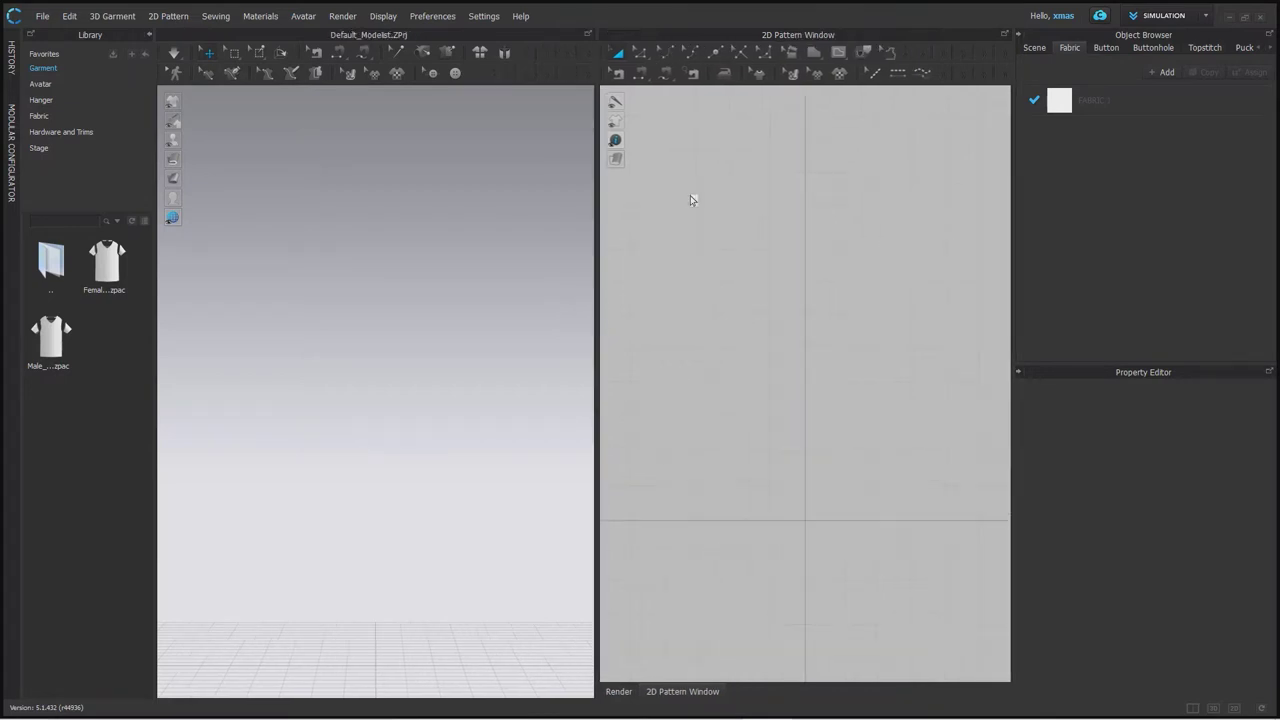
Create a rectangle pattern piece with a width of 20 in and a height of 20 in.
left_click(818, 62)
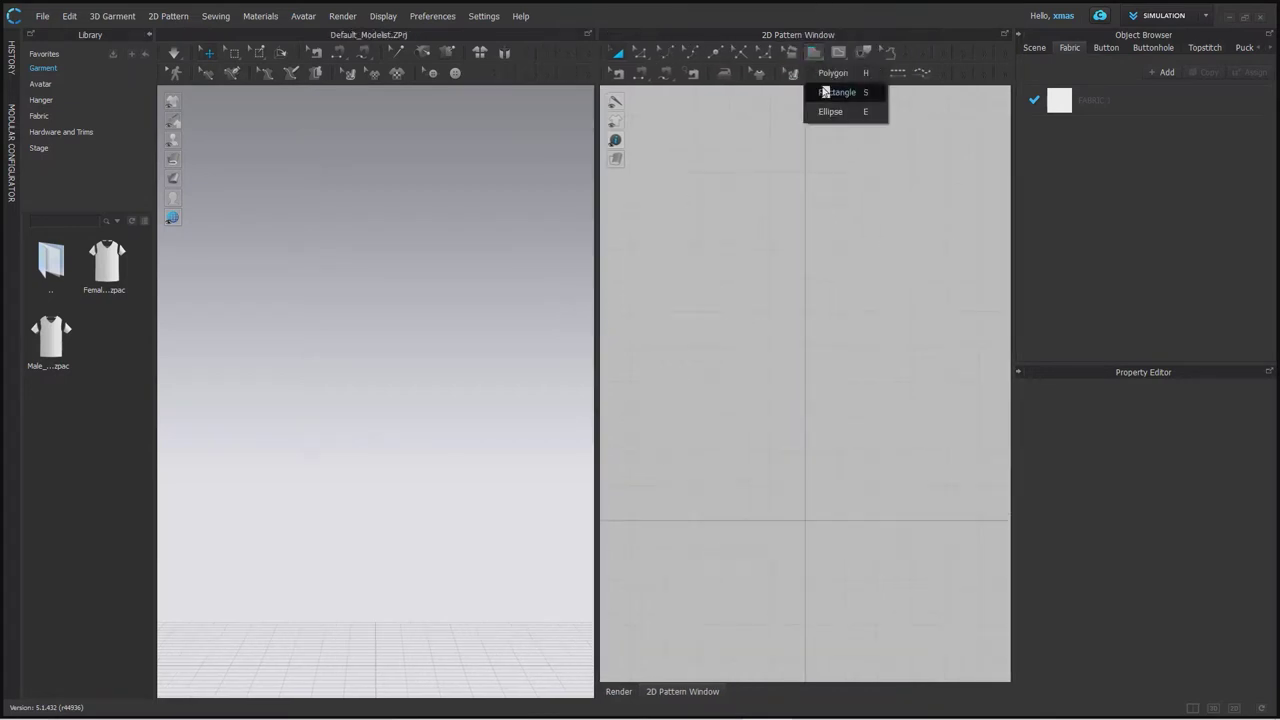
left_click(822, 88)
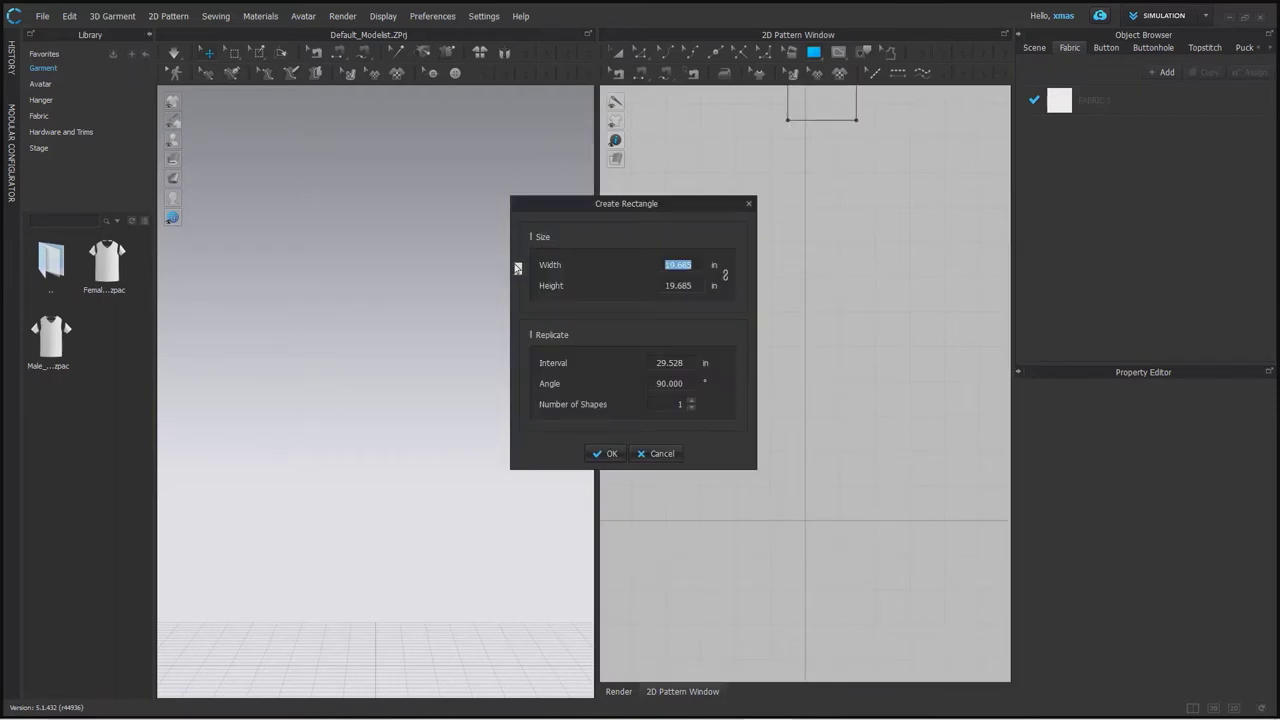
type("20")
left_click(697, 287)
double_click(687, 289)
type("20")
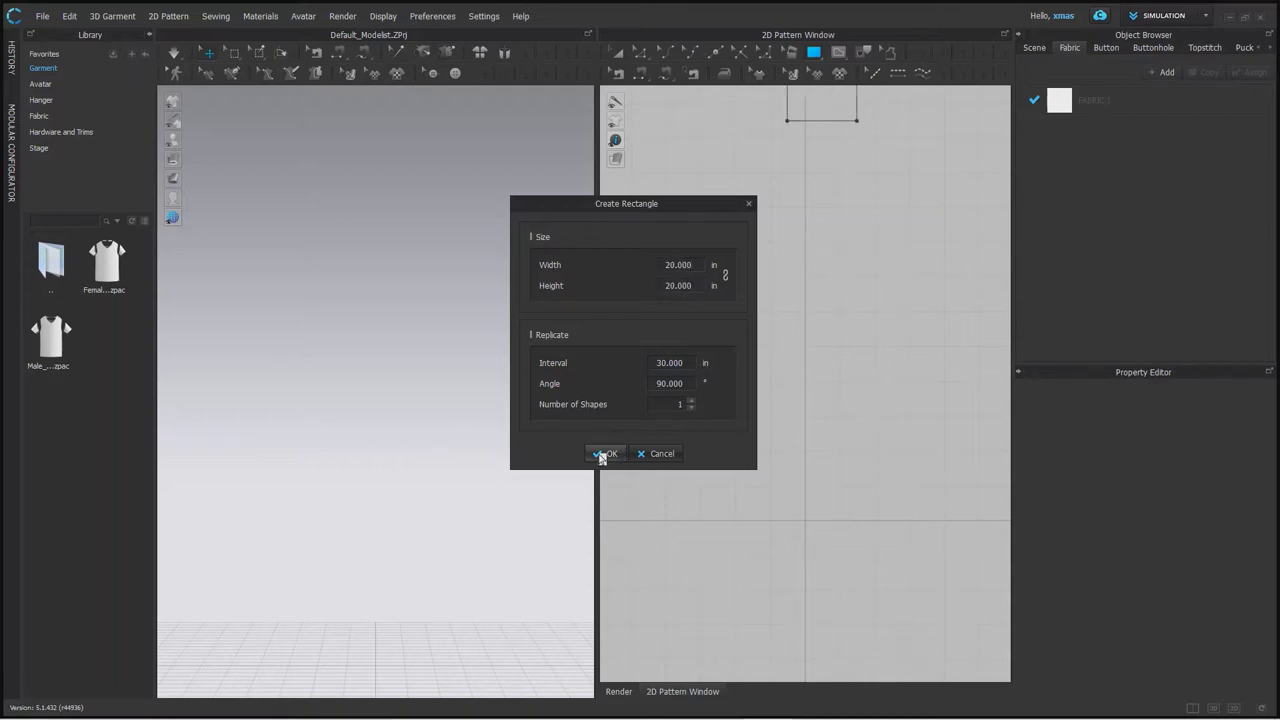
left_click(604, 454)
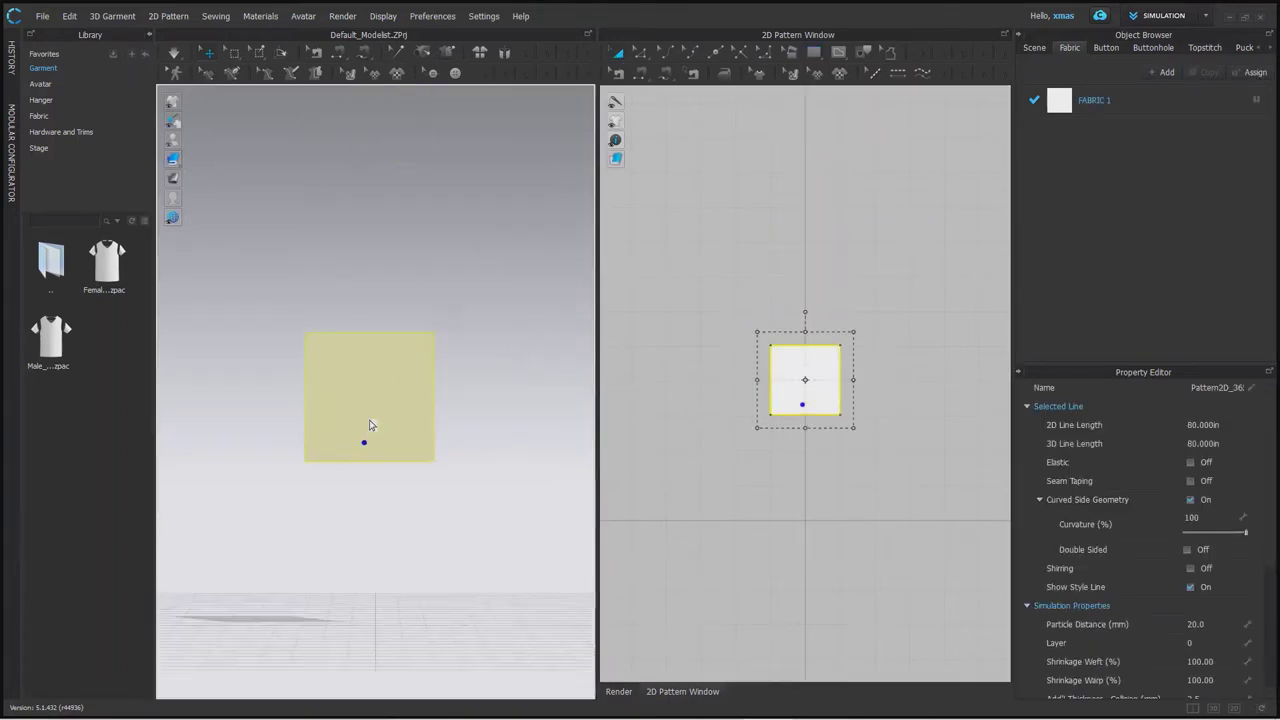
Create a circular pattern piece with a circumference of 40 in below the square, using the Ellipse tool.
left_click(819, 57)
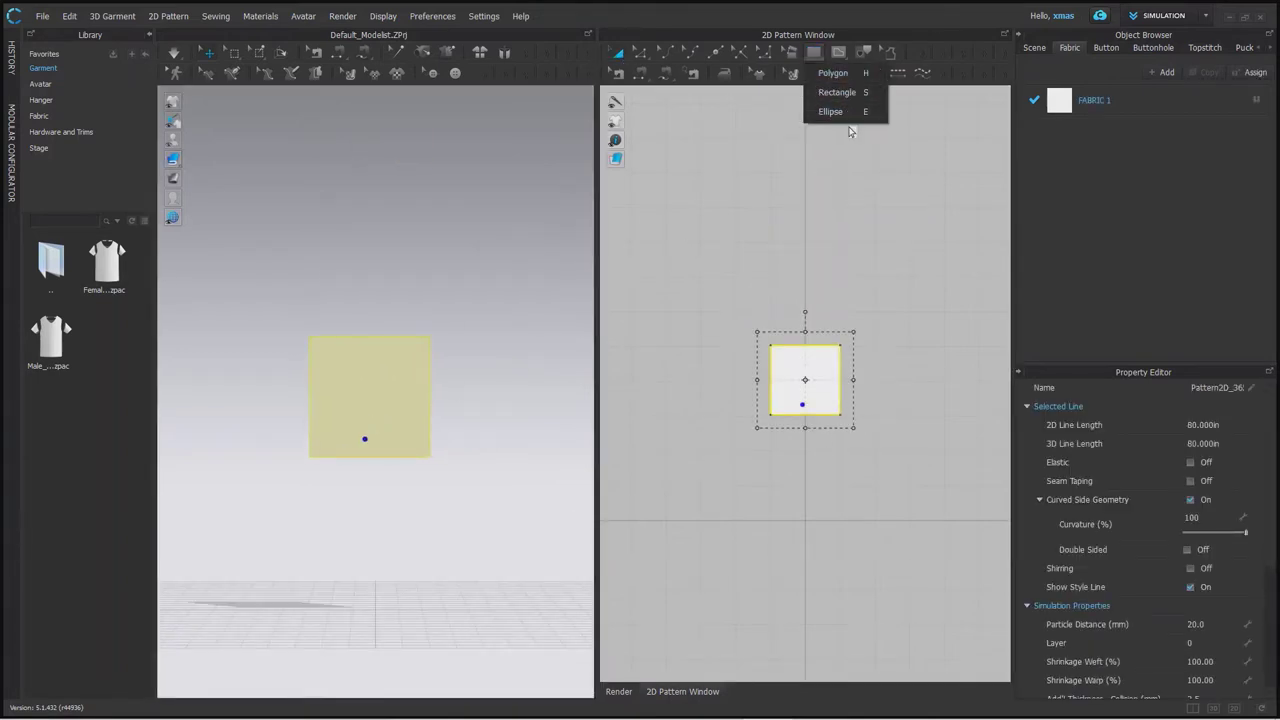
left_click(850, 128)
left_click(814, 54)
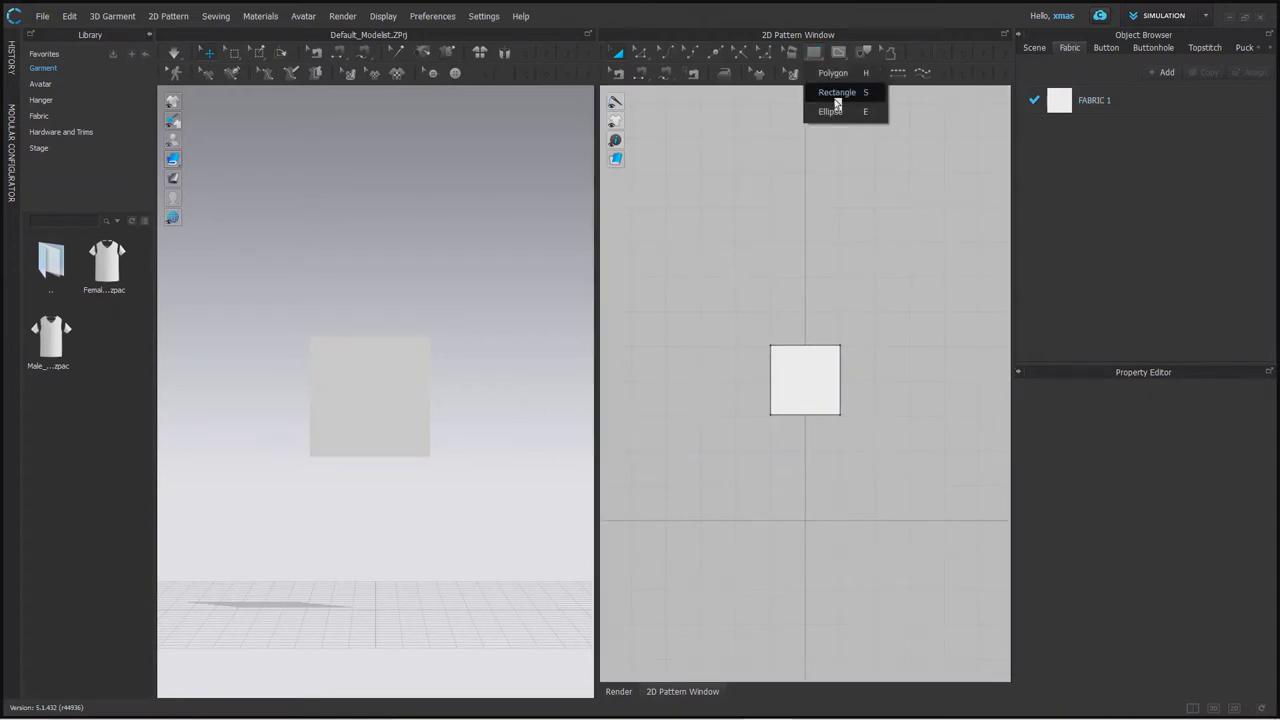
left_click(843, 116)
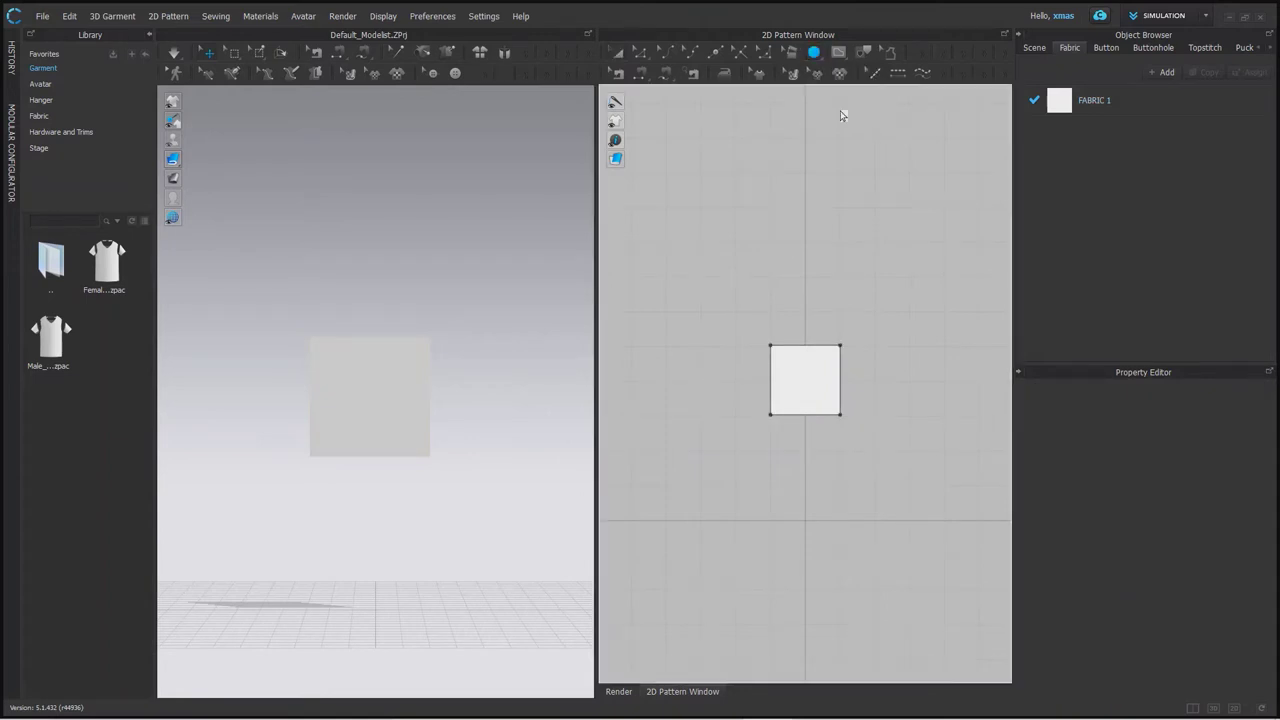
left_click(800, 484)
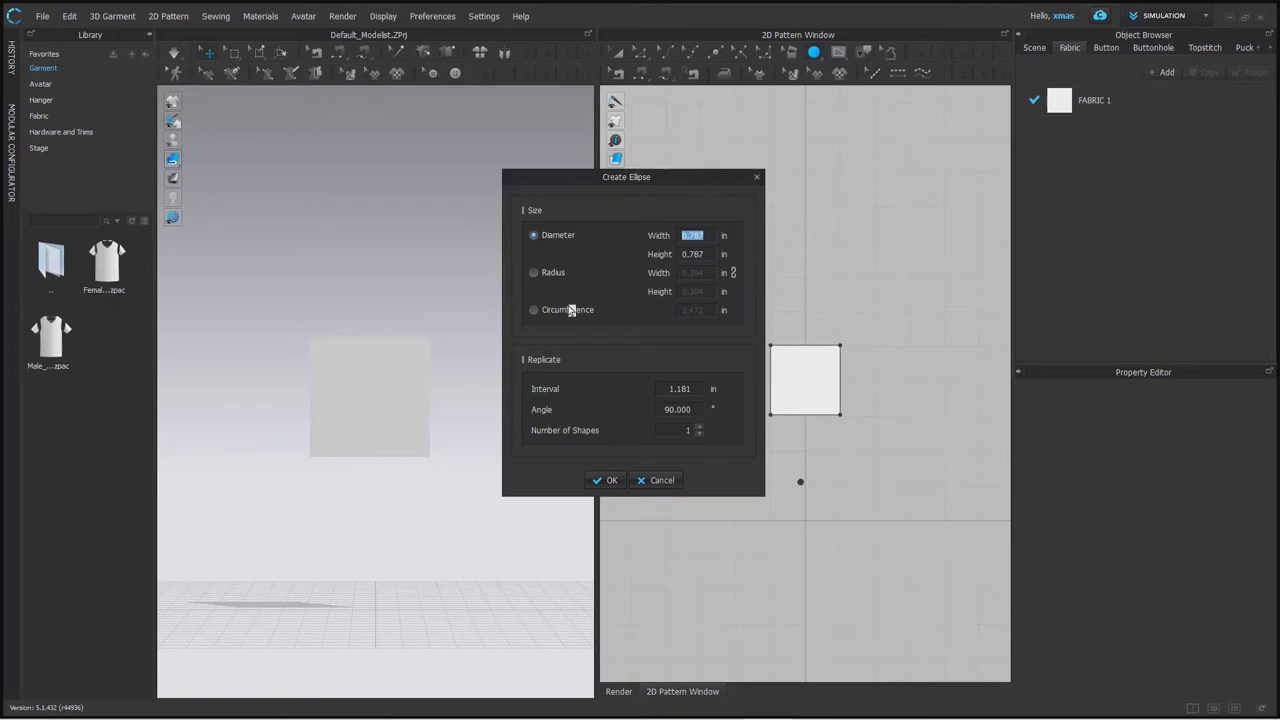
left_click(534, 310)
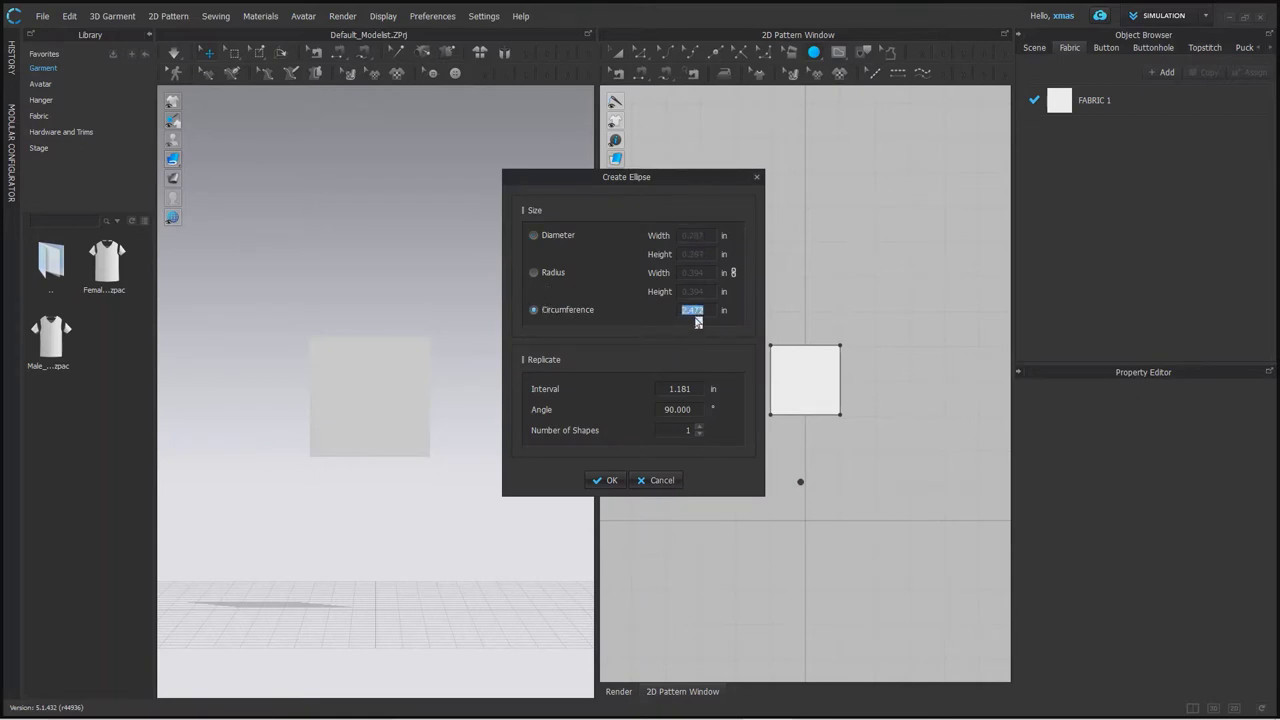
type("3")
type("0")
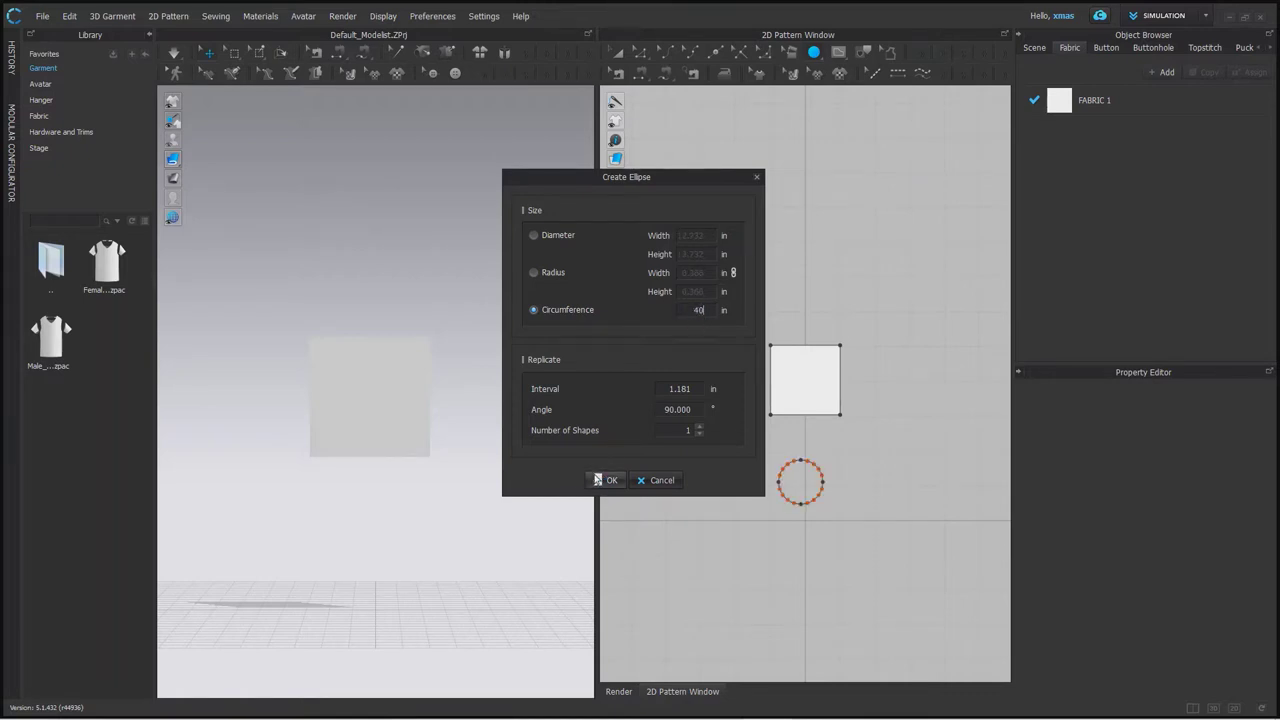
left_click(600, 480)
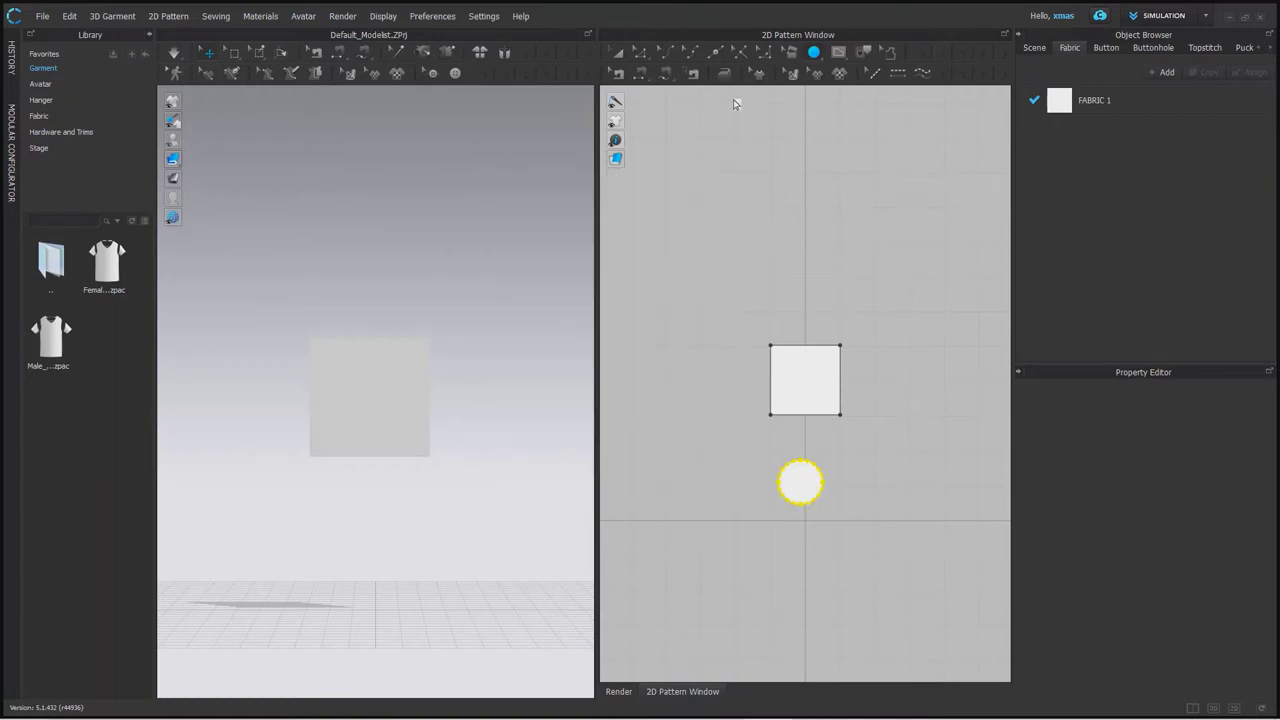
Examine the circle's simulation properties, particularly its particle distance.
left_click(622, 57)
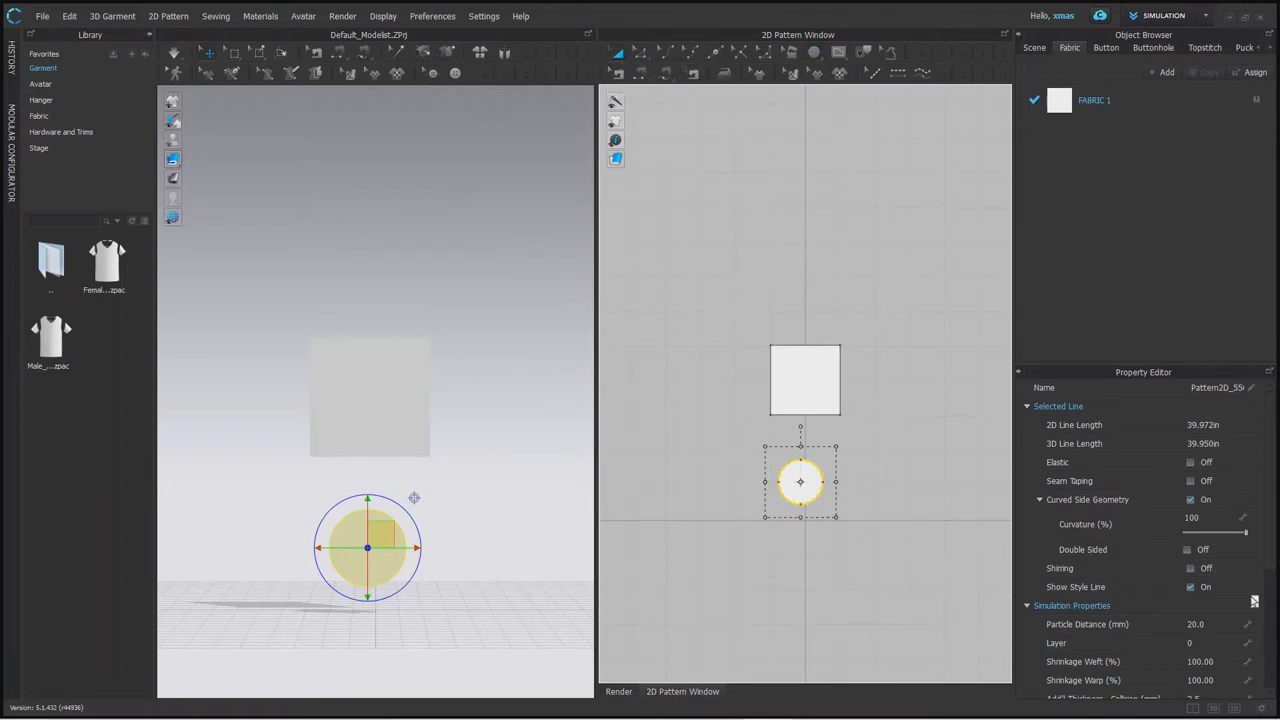
scroll(1197, 607, "down", 3)
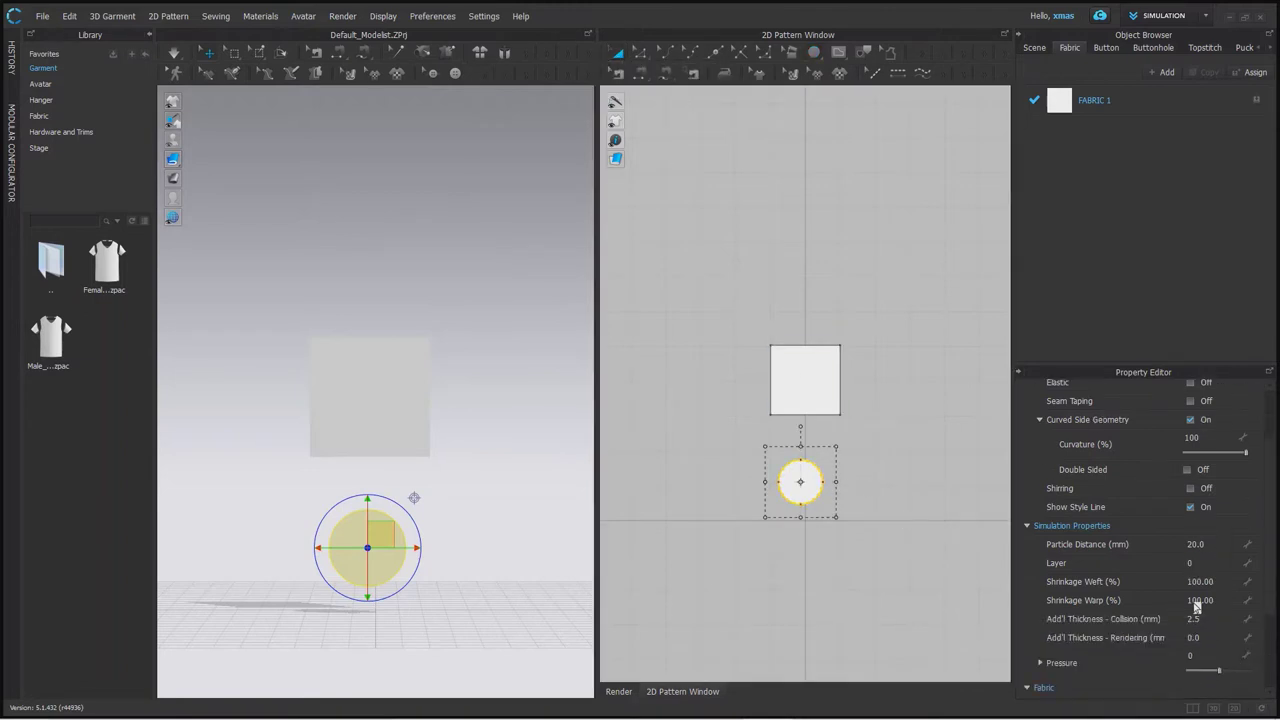
left_click(1215, 549)
left_click(420, 566)
Display the garment surface as Mesh in the 3D view and examine the triangles of the square and the circle up close.
mouse_move(172, 158)
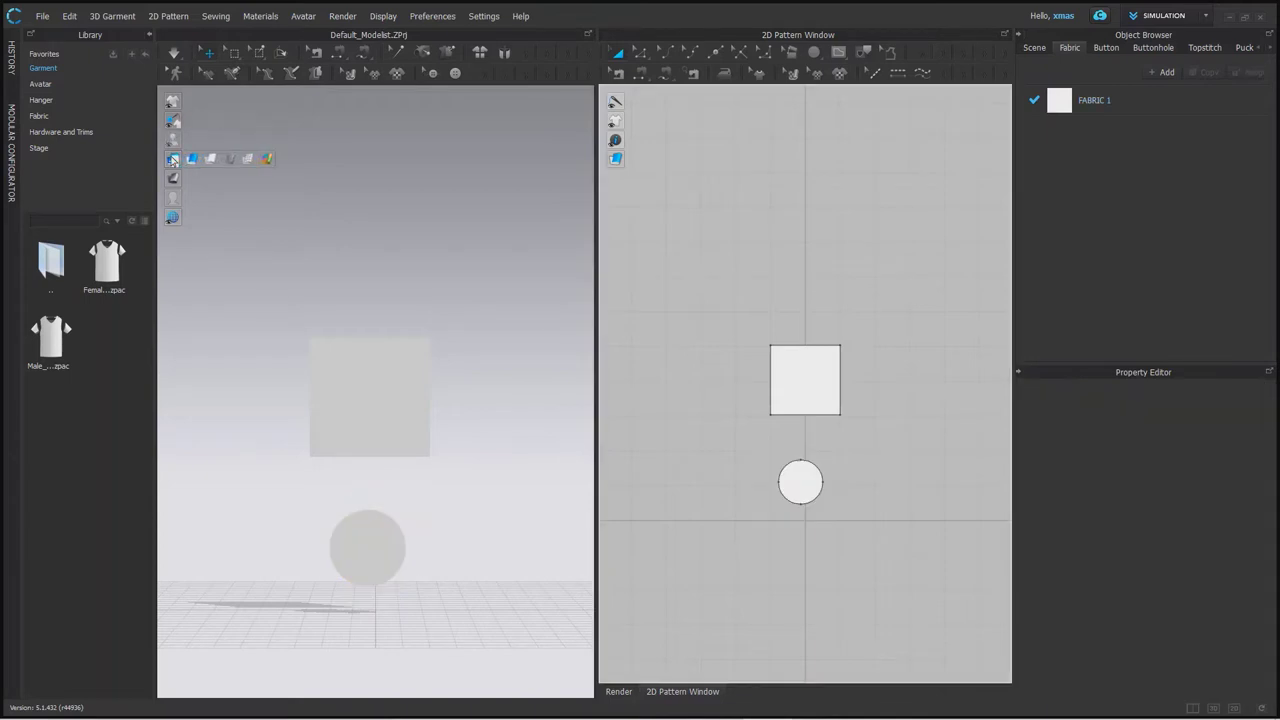
left_click(246, 163)
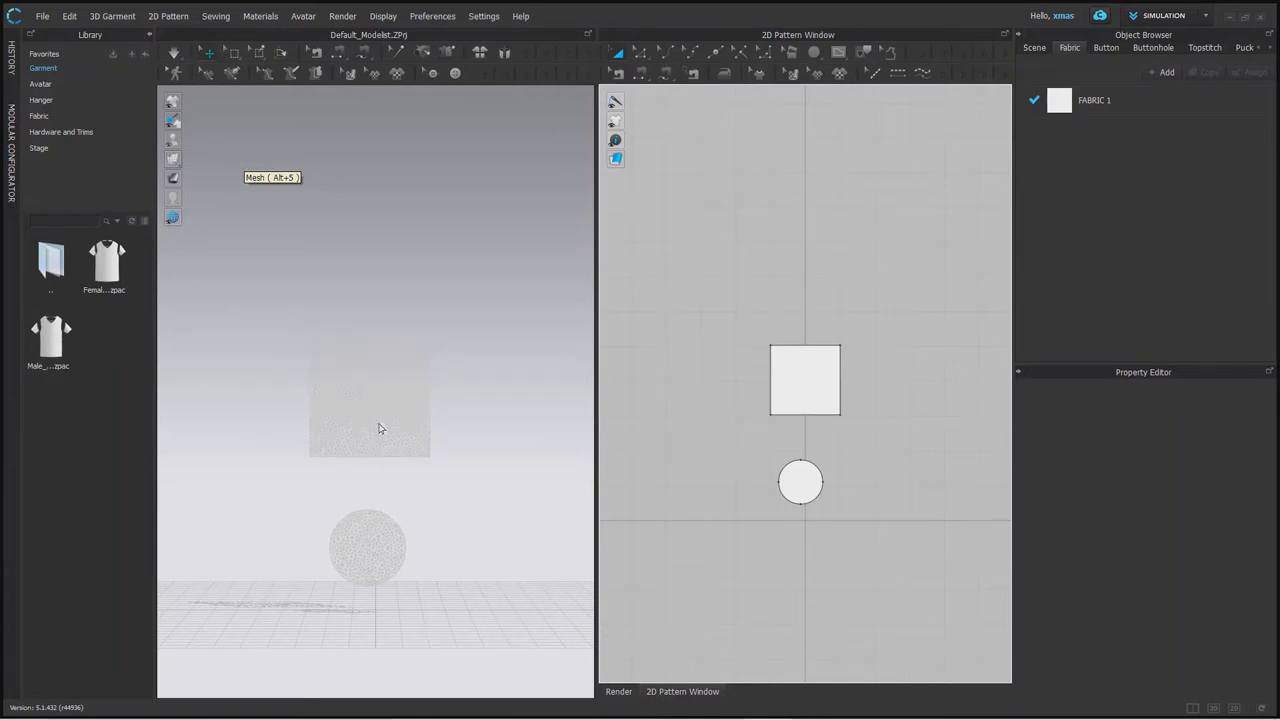
scroll(349, 569, "up", 3)
scroll(349, 569, "up", 2)
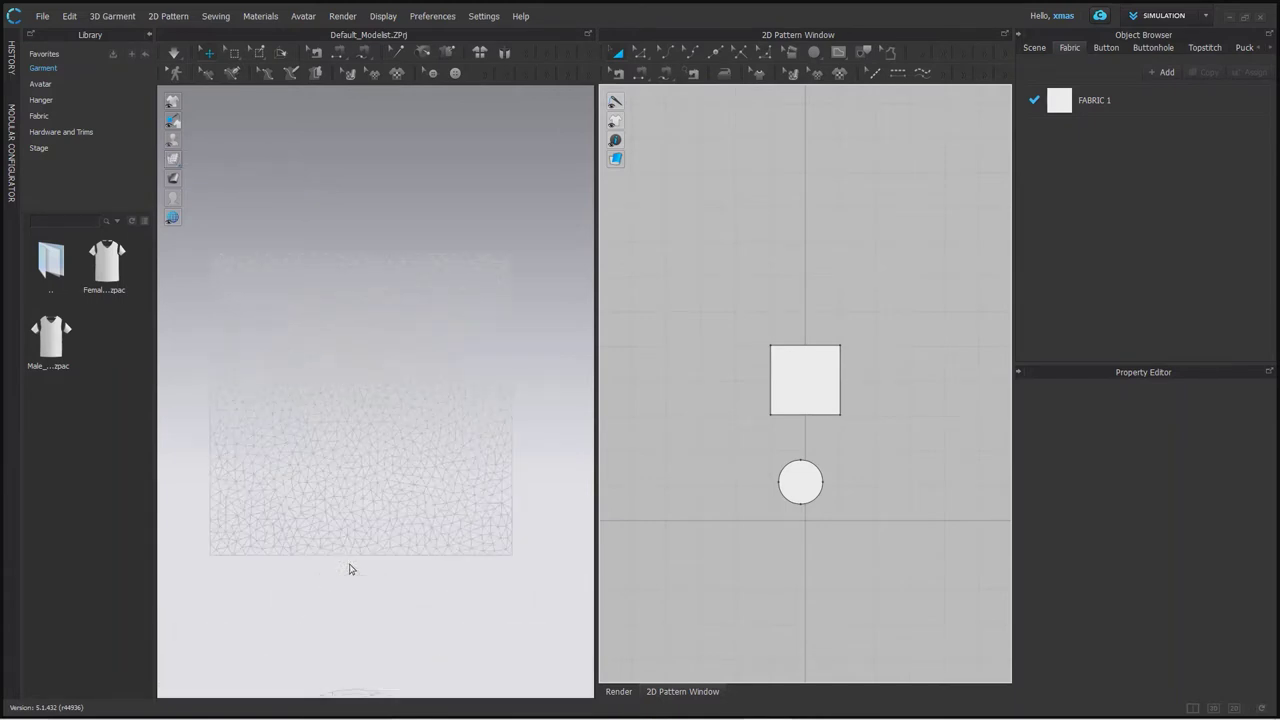
scroll(381, 391, "up", 1)
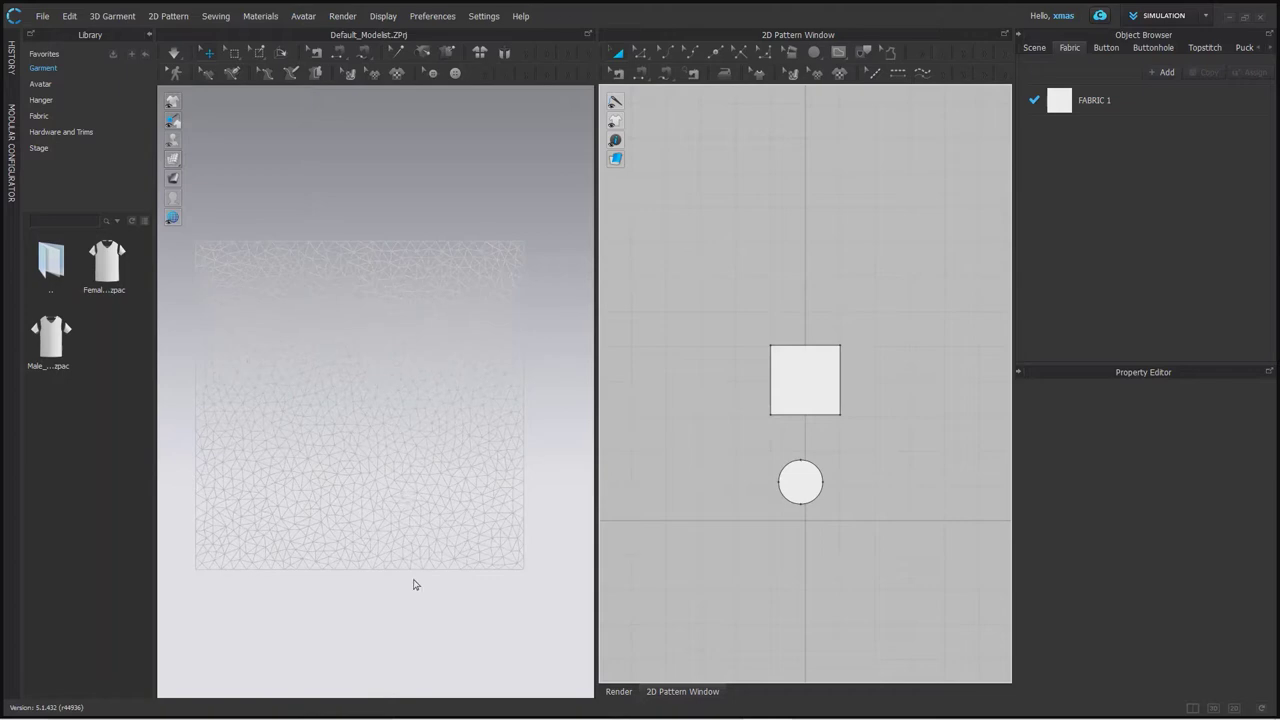
middle_click_drag(423, 526, 451, 386)
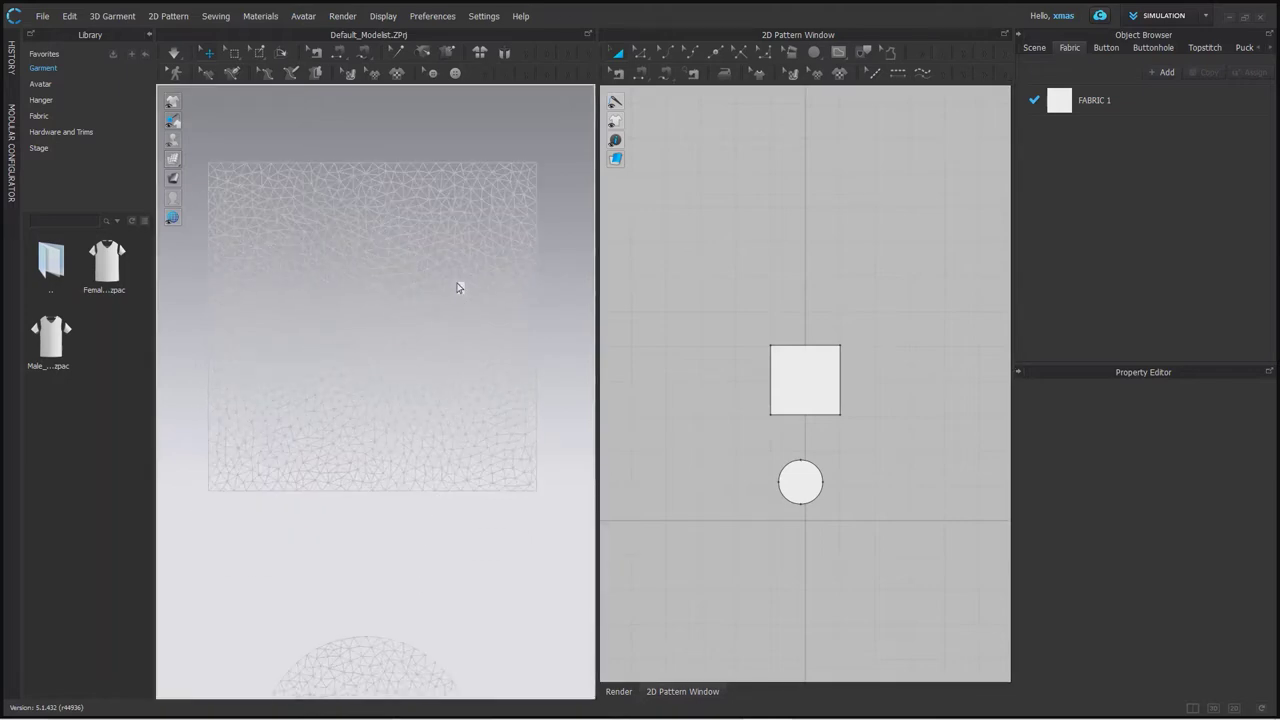
scroll(414, 603, "up", 3)
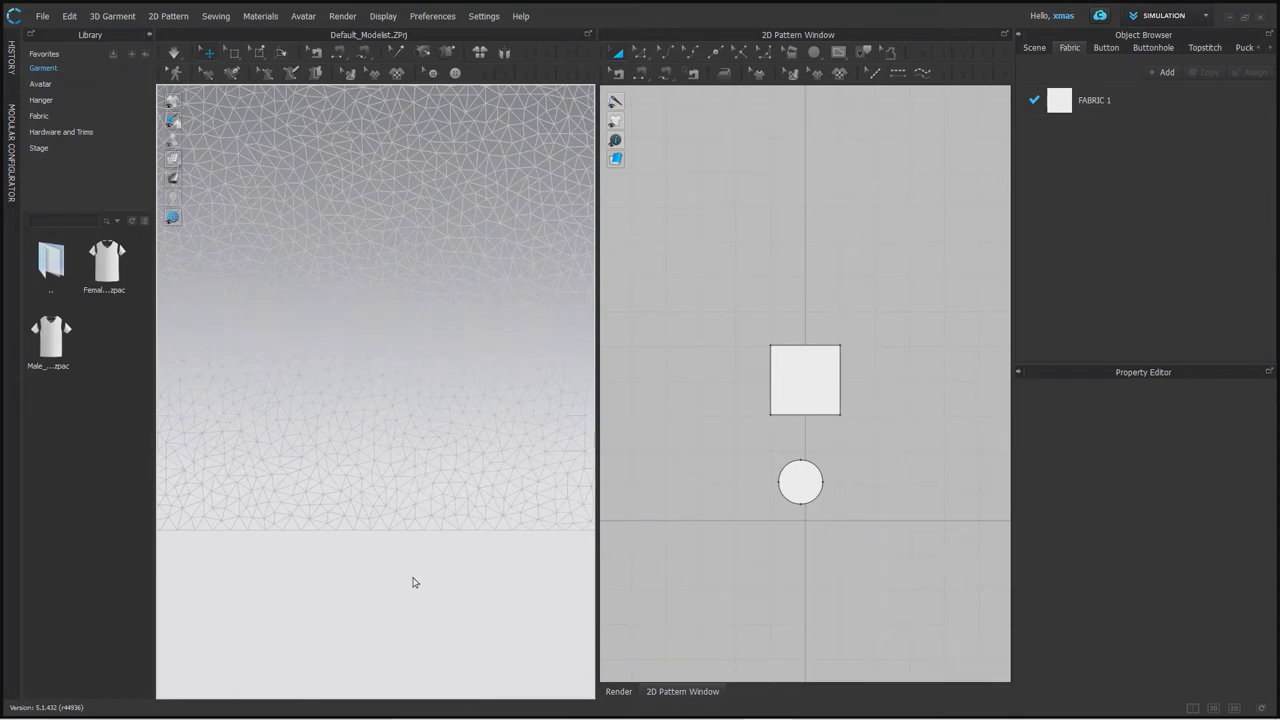
scroll(433, 640, "down", 5)
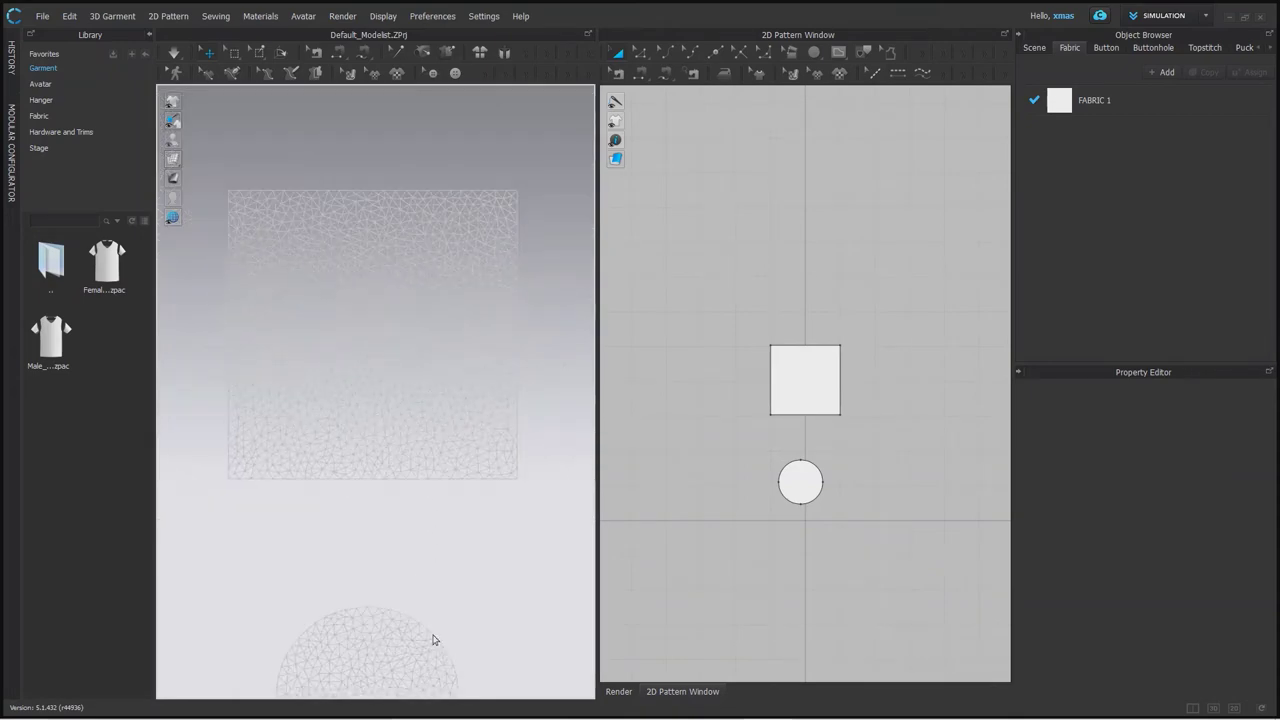
scroll(355, 676, "up", 1)
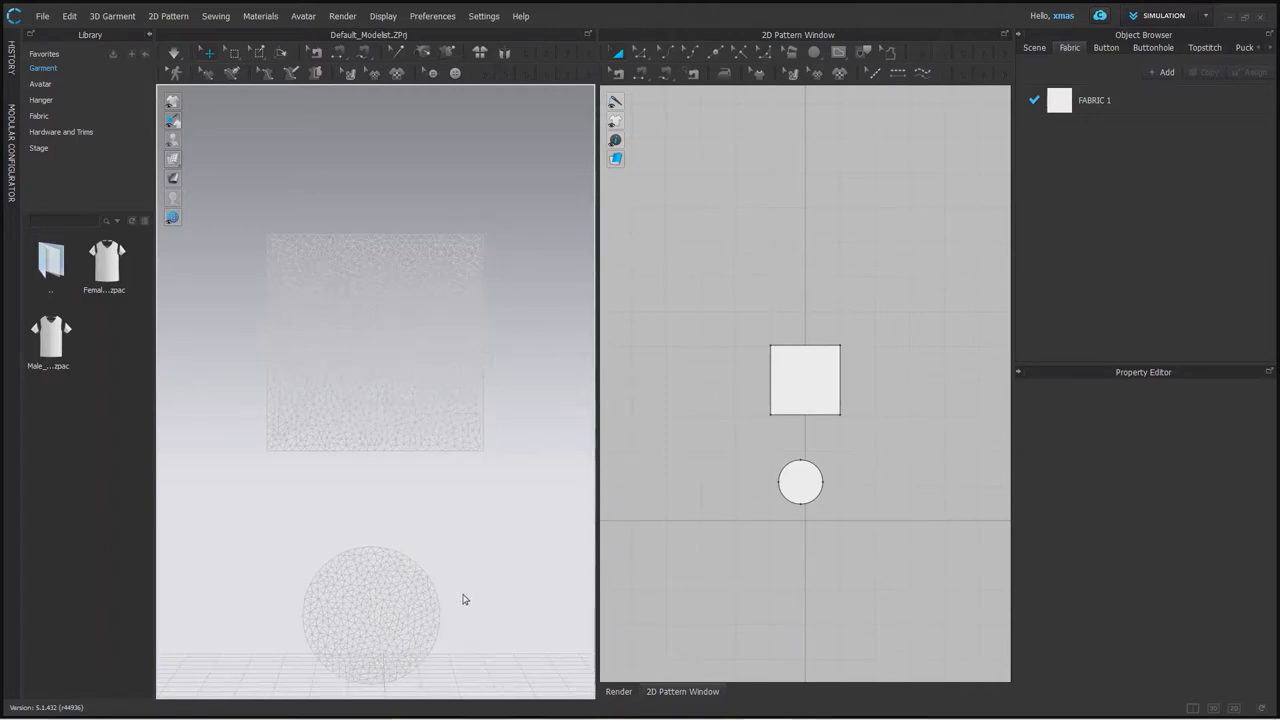
scroll(358, 668, "up", 1)
scroll(434, 349, "up", 6)
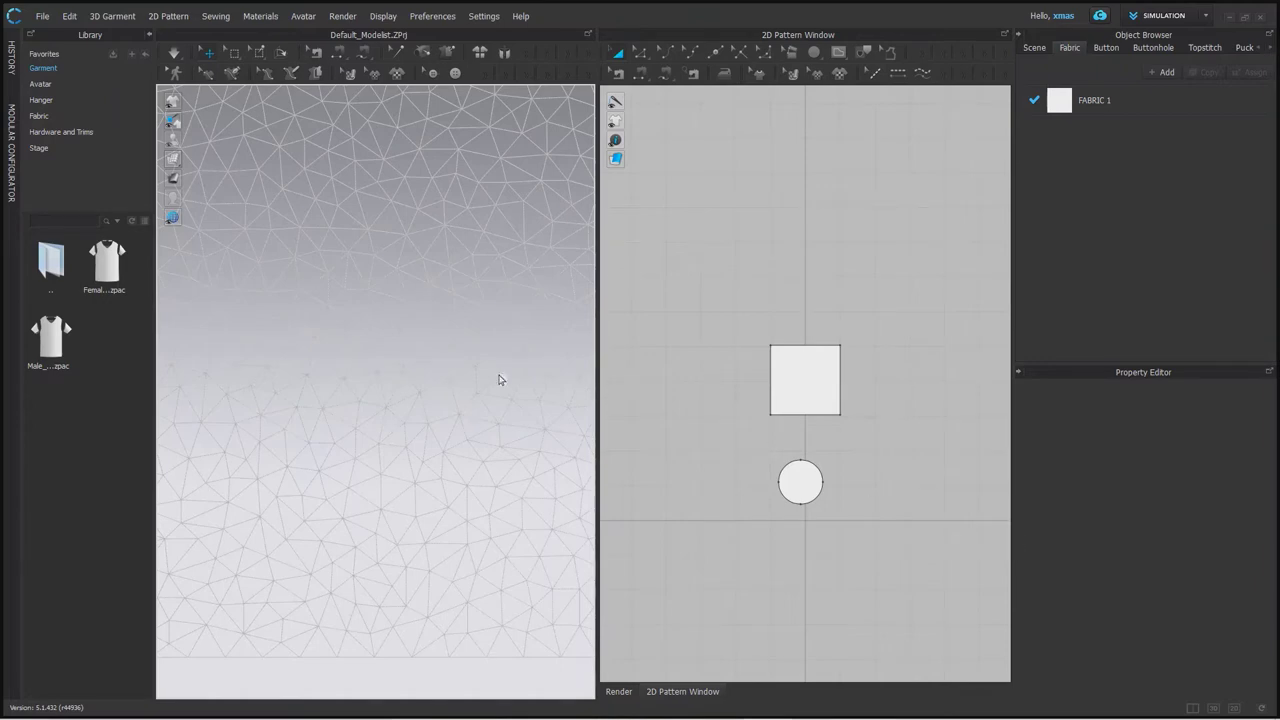
Set the square pattern's particle distance to 40 mm.
left_click(800, 381)
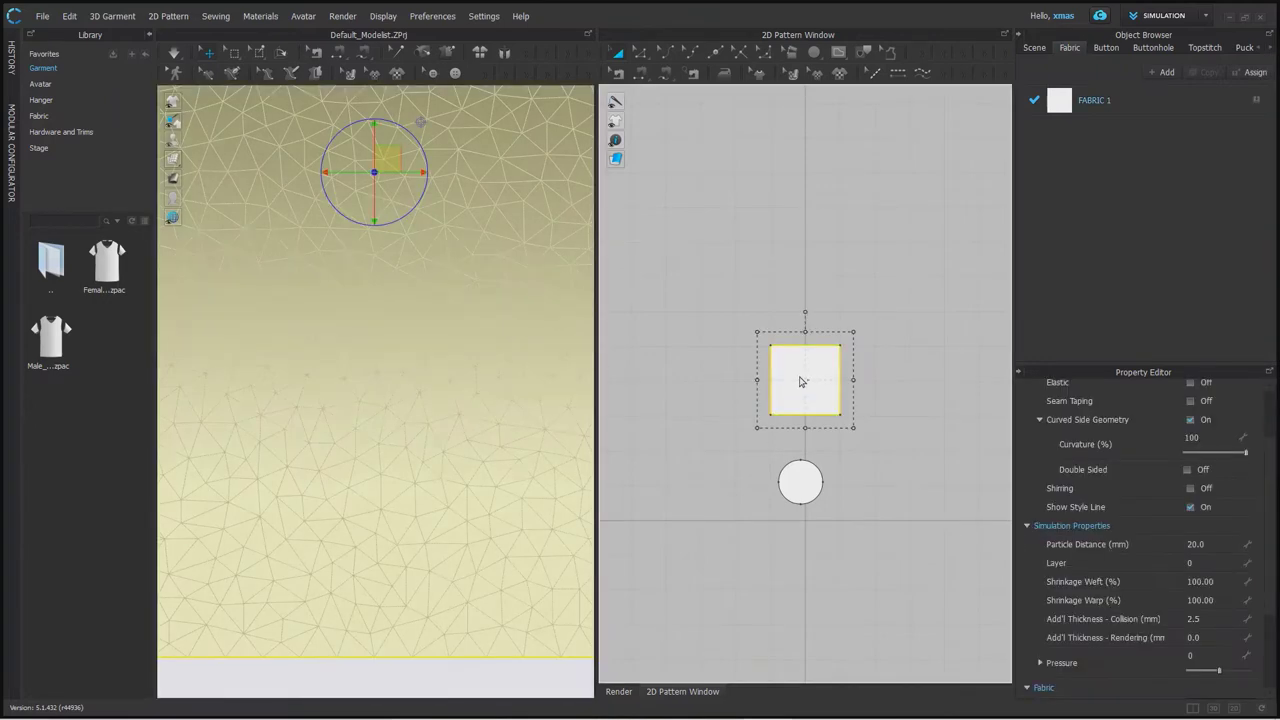
left_click(1203, 551)
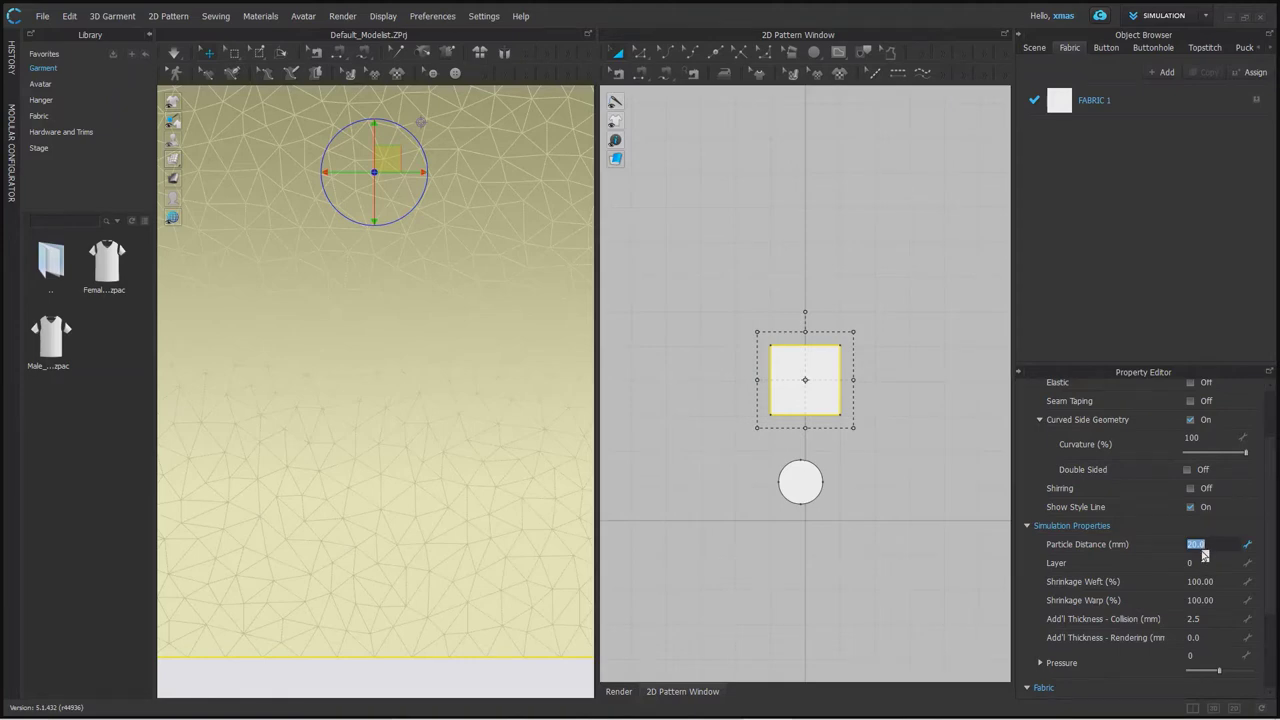
type("40")
key("Return")
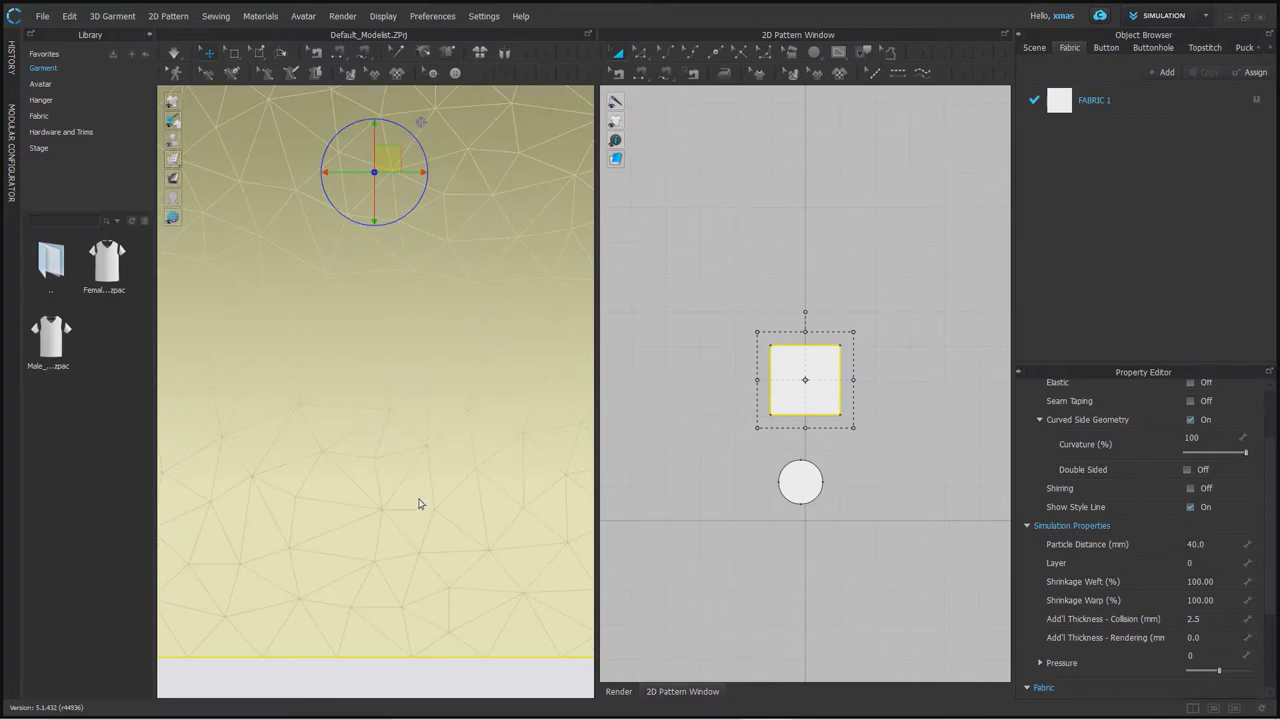
left_click(470, 687)
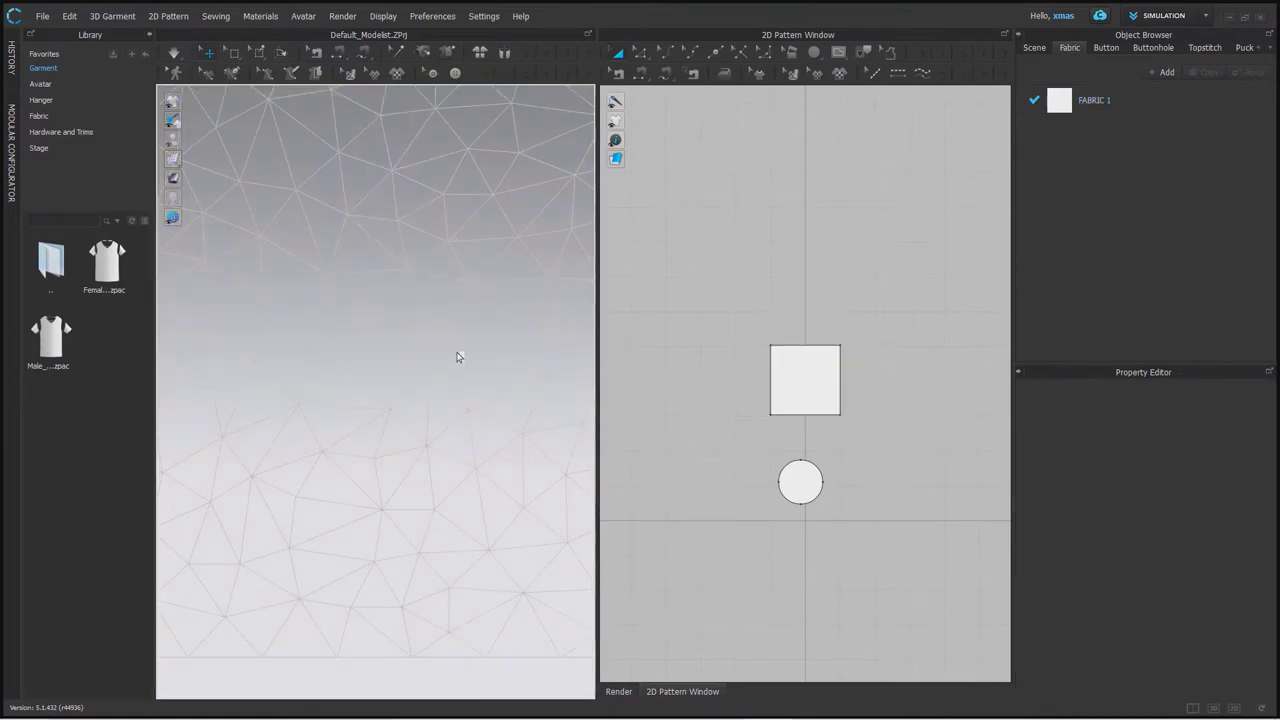
Set the square pattern's particle distance to 5 mm and inspect its finer mesh from the front and the side.
left_click(812, 408)
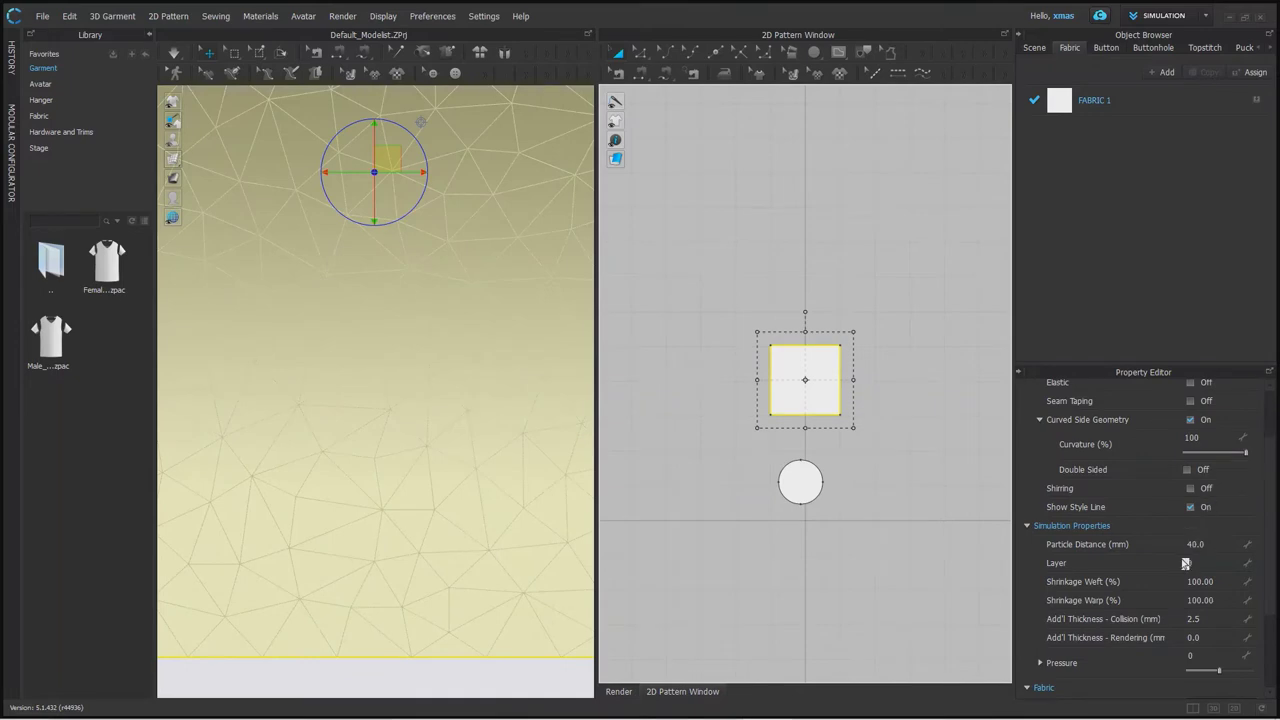
left_click(1221, 547)
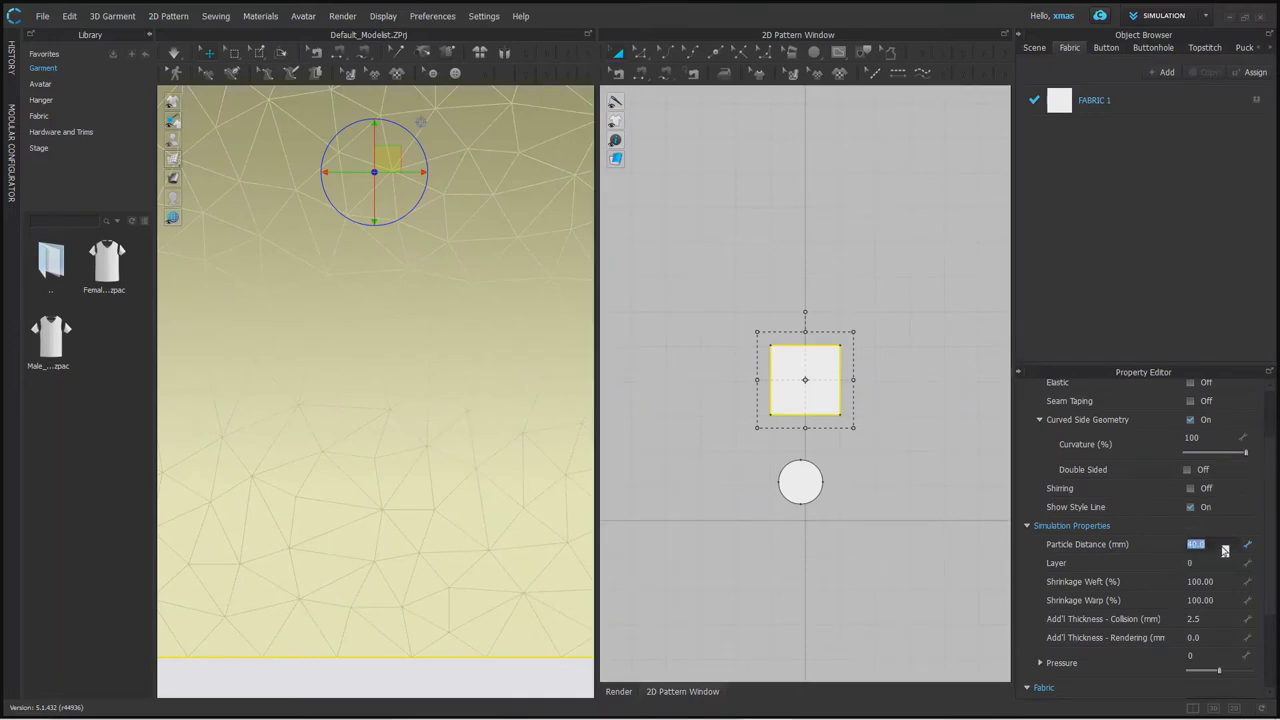
type("5")
key("Return")
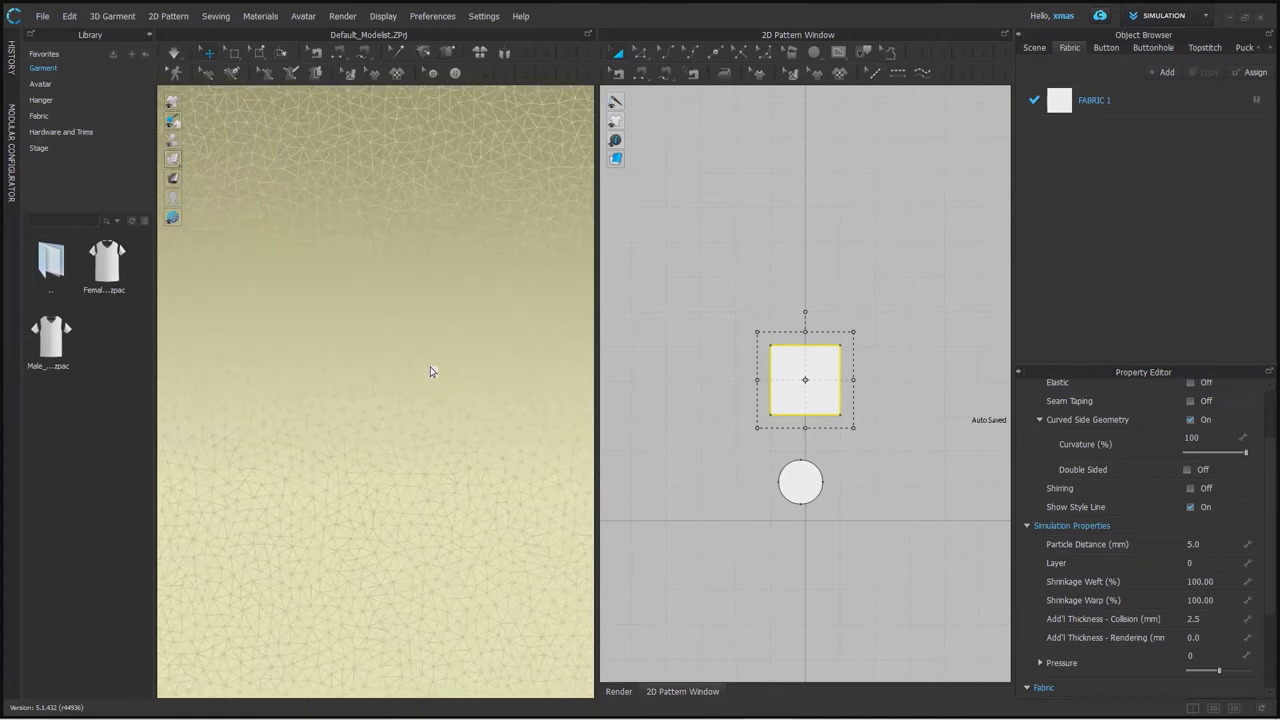
scroll(430, 372, "down", 5)
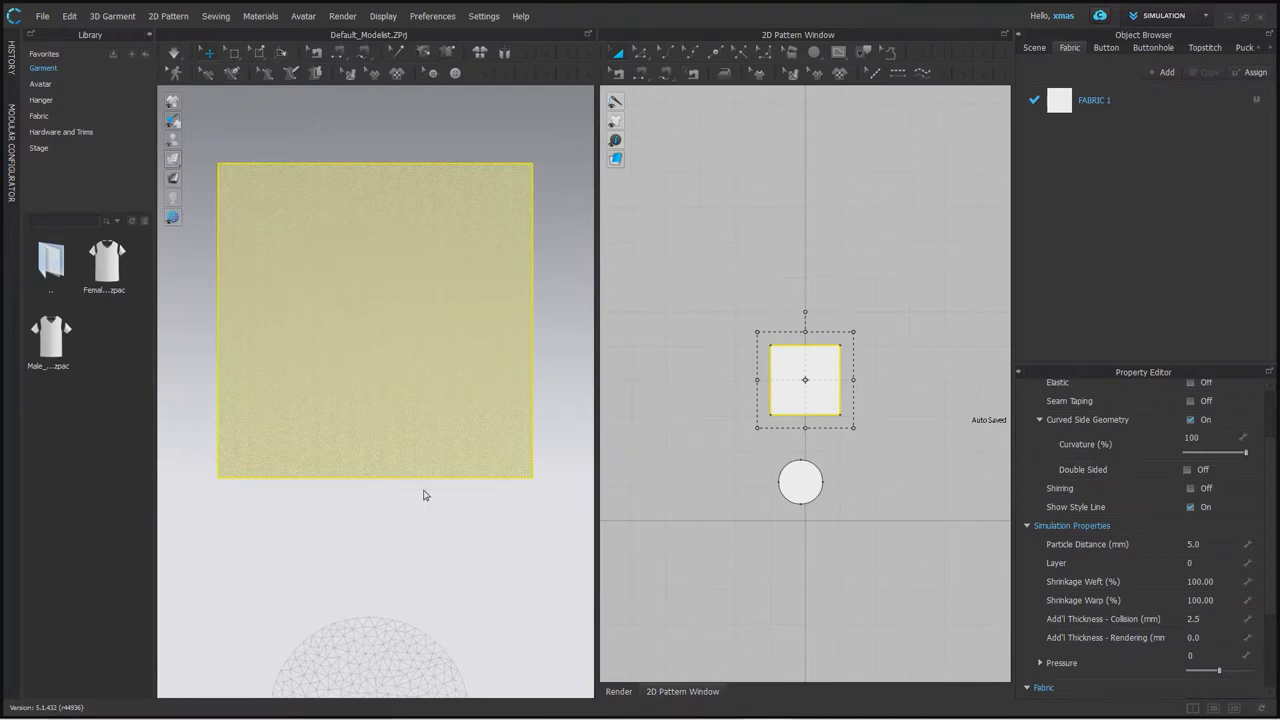
right_click_drag(499, 602, 348, 608)
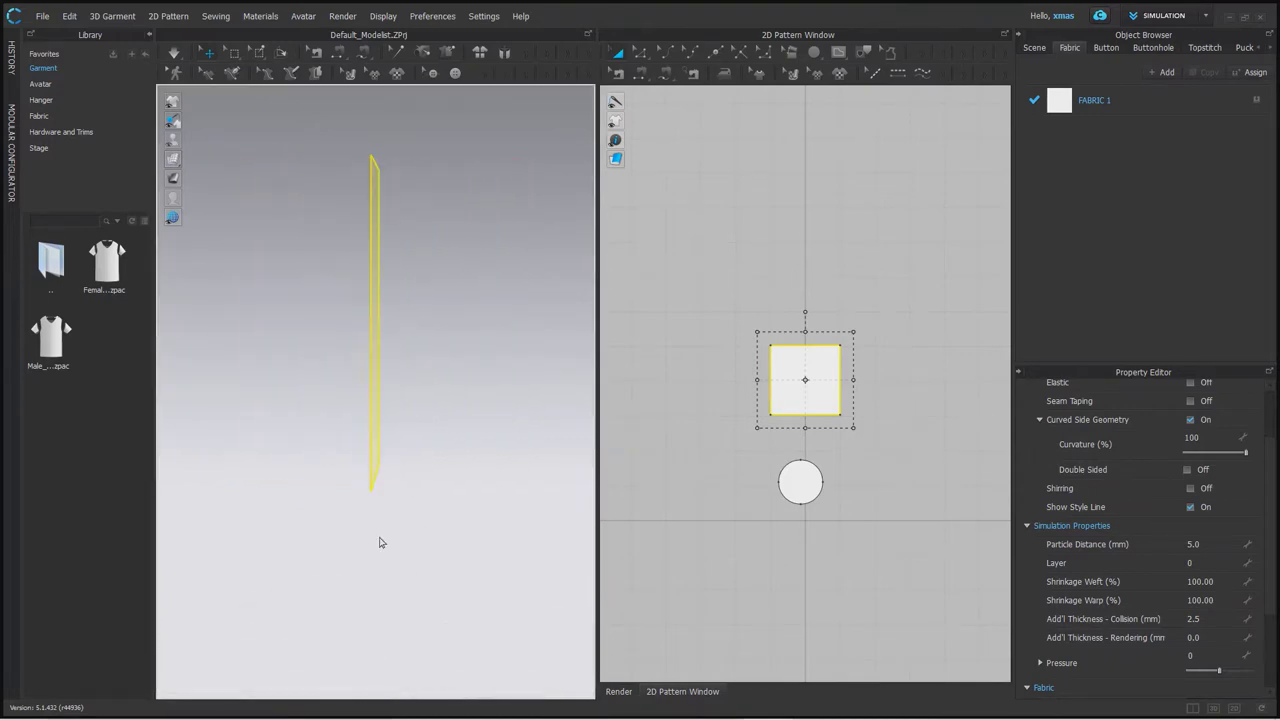
Rotate the square pattern in the 3D view so that it lies horizontally above the upright circle.
left_click(373, 319)
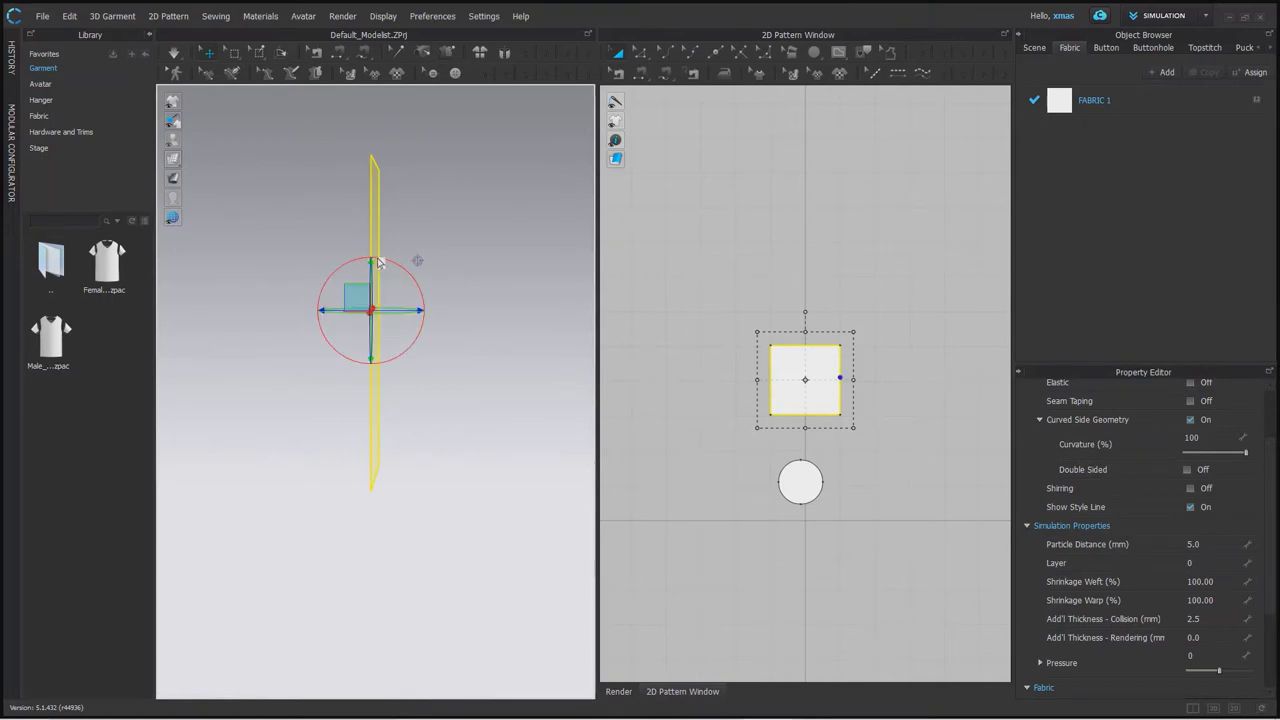
left_click_drag(396, 262, 431, 337)
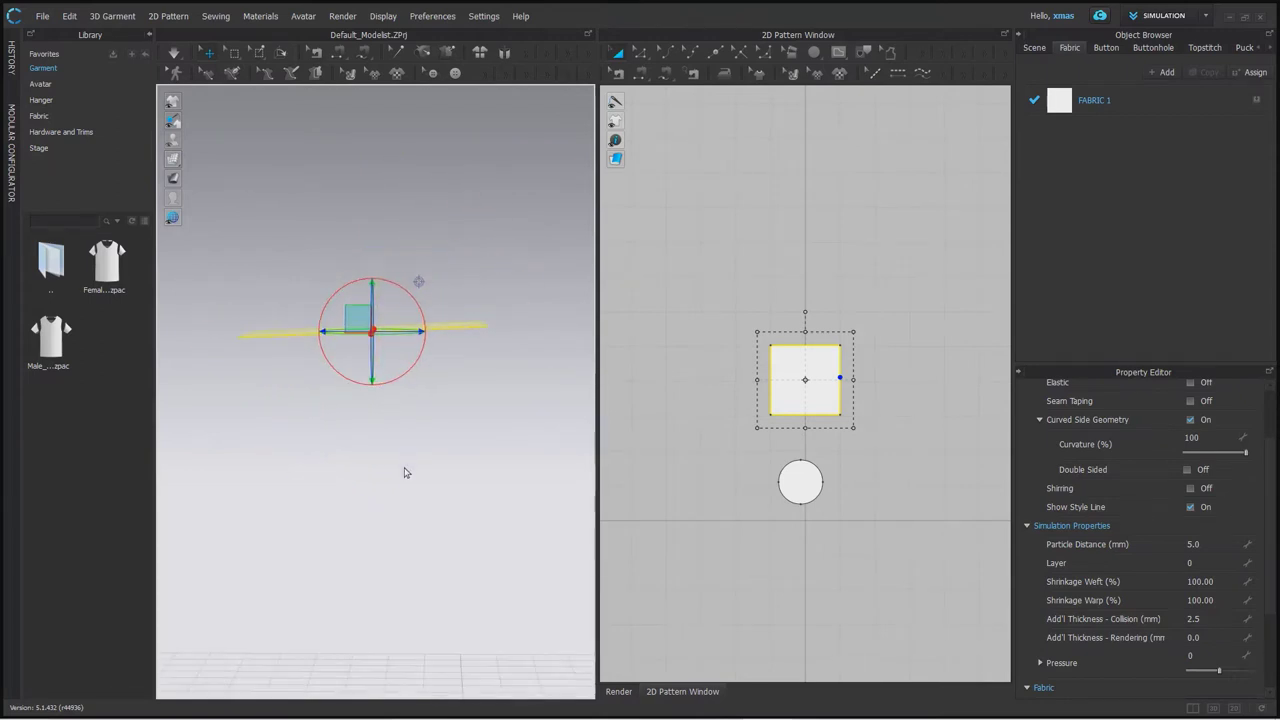
right_click_drag(403, 471, 458, 513)
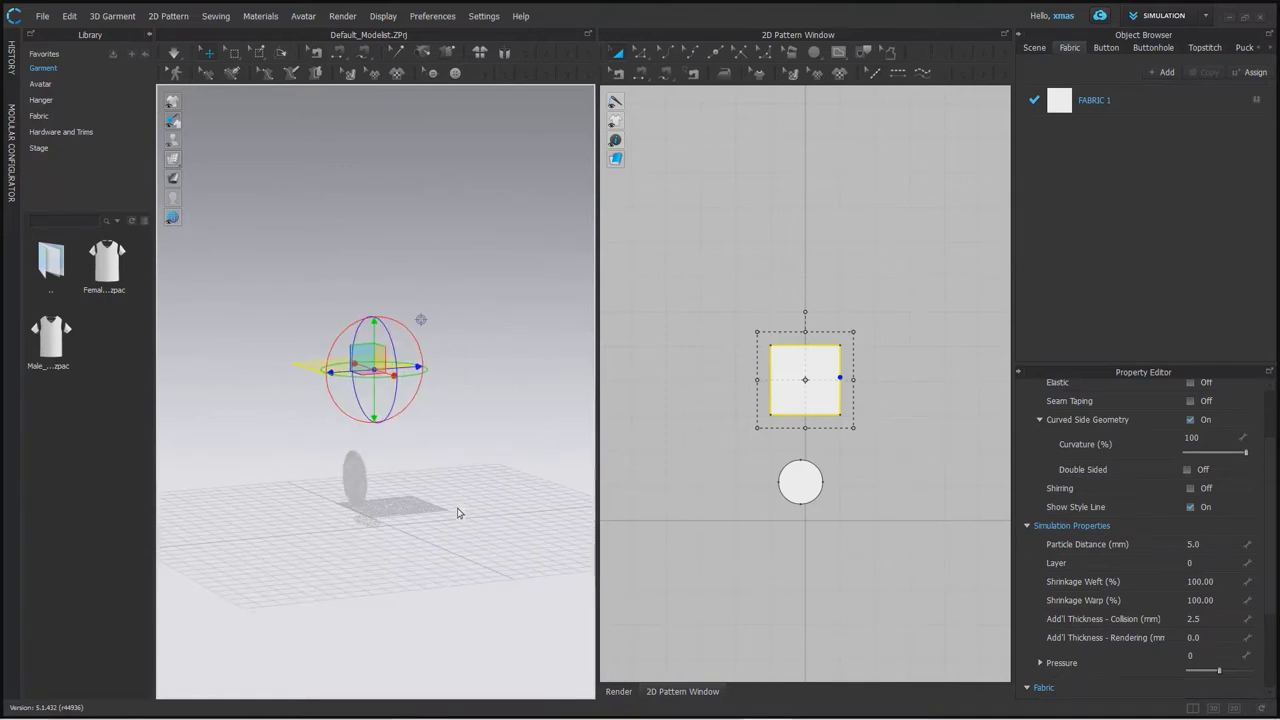
Set the circle pattern's additional rendering thickness to 50 mm.
left_click(796, 488)
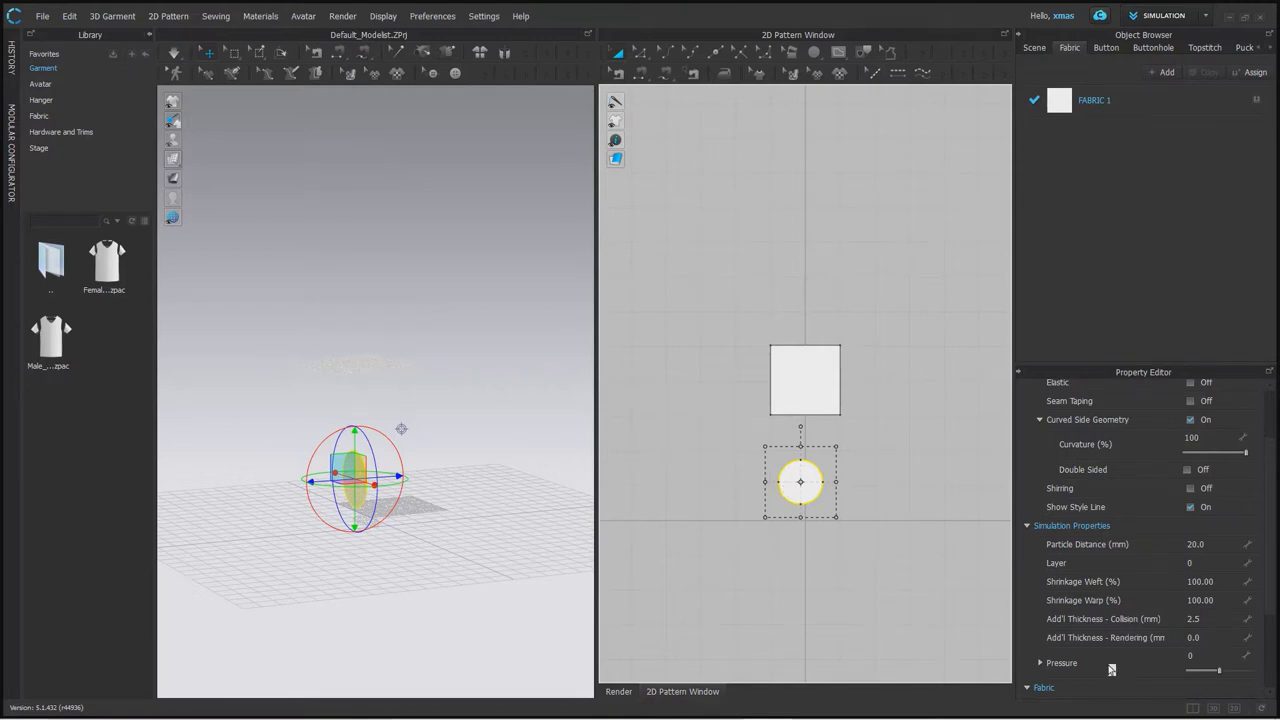
left_click(1211, 639)
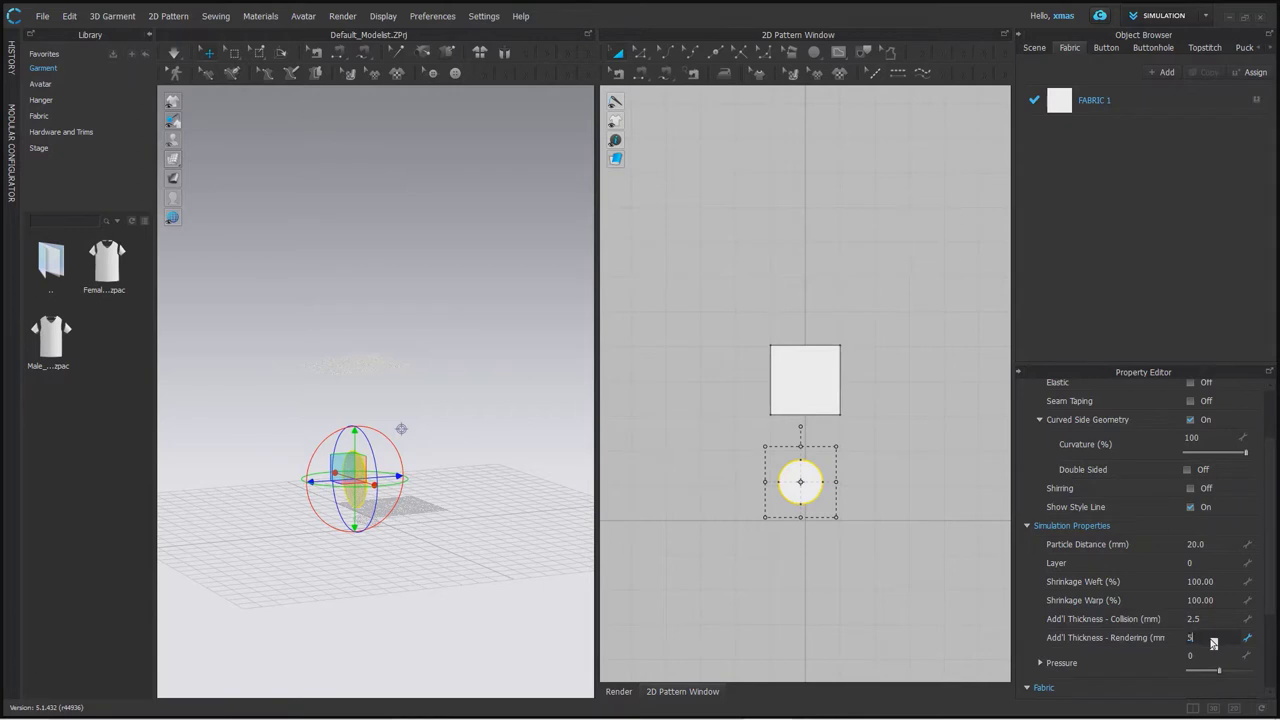
type("50")
key("Return")
Switch the 3D garment display from mesh to the thick surface style and inspect the circle's thickened edge.
mouse_move(174, 177)
left_click(195, 161)
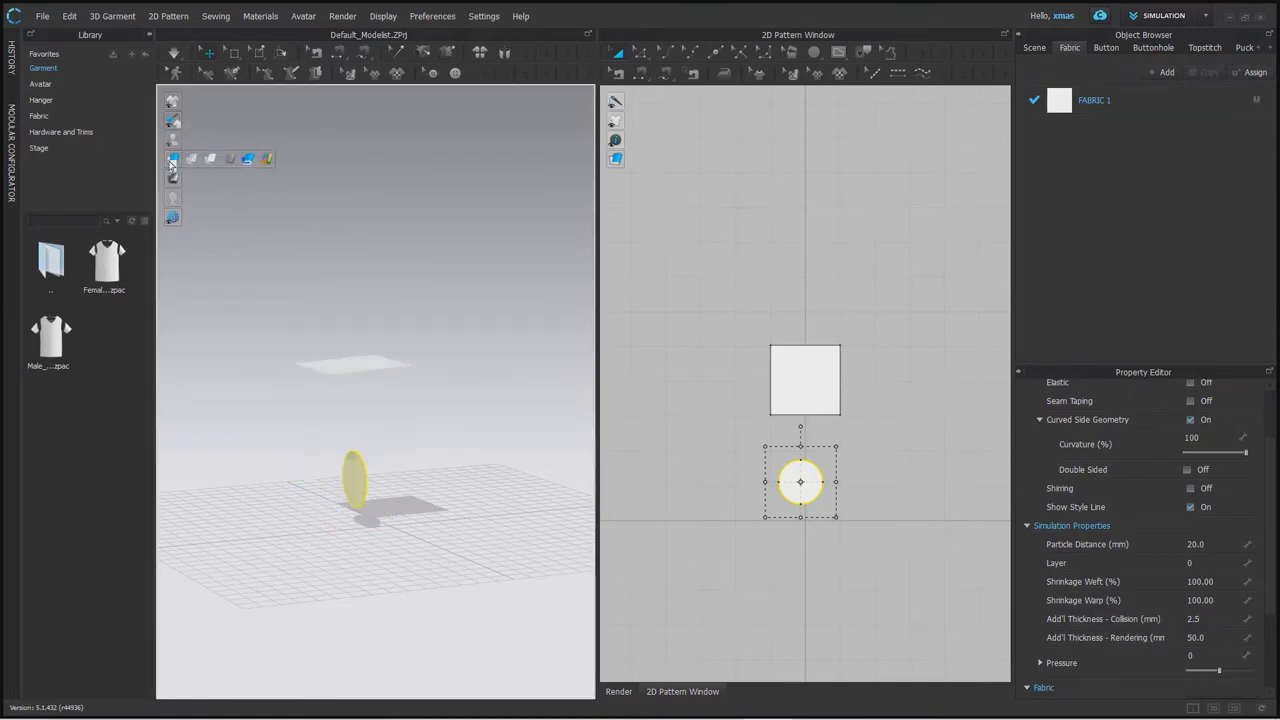
left_click(254, 161)
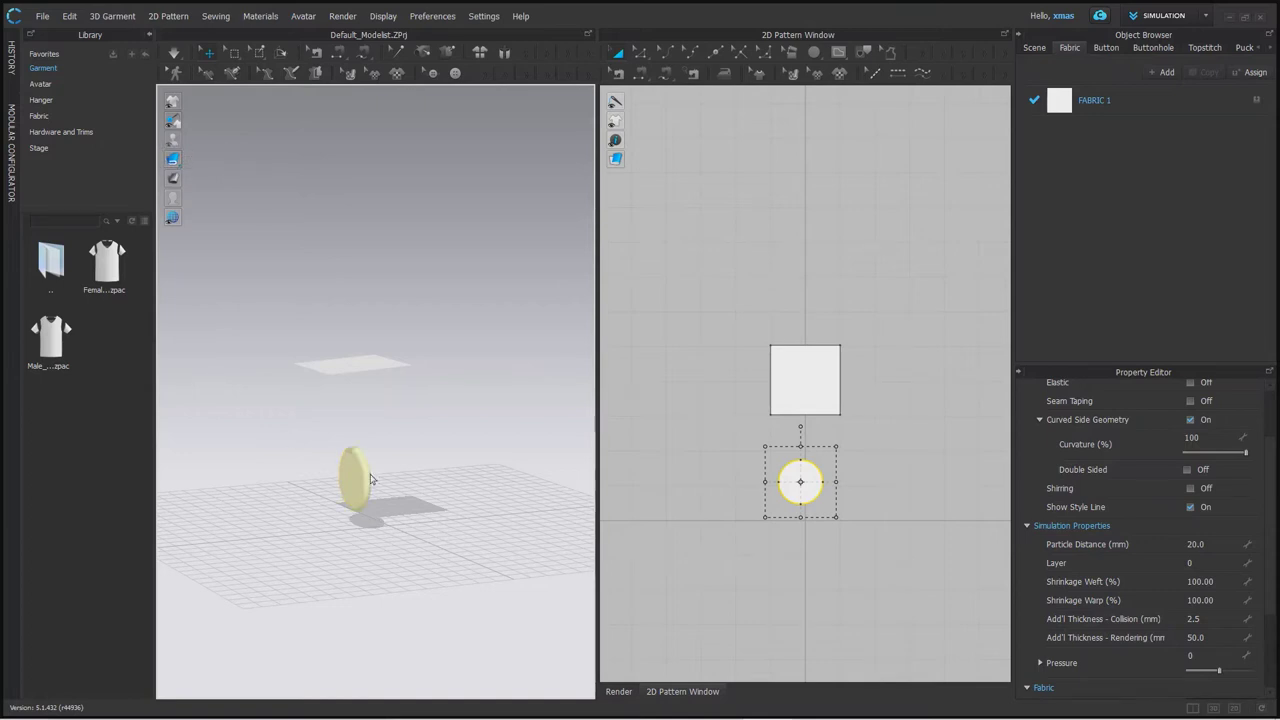
scroll(362, 572, "up", 4)
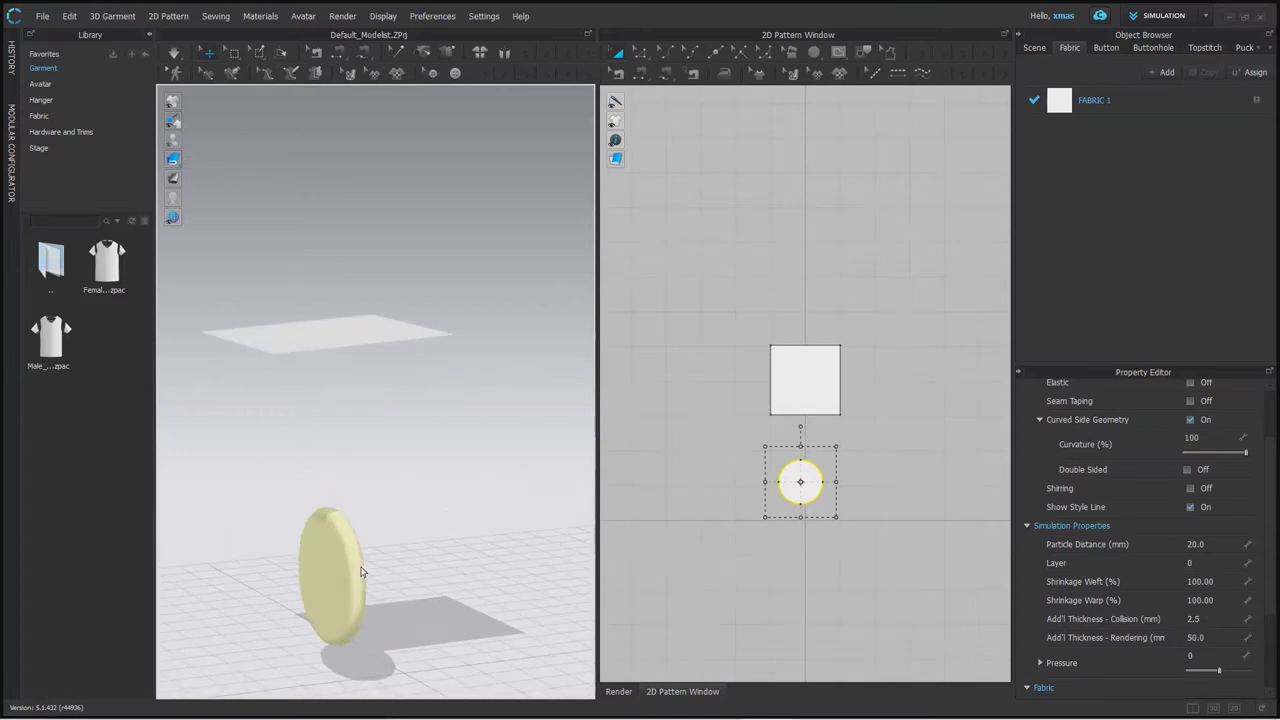
mouse_move(362, 572)
right_mouse_down()
mouse_move(317, 571)
mouse_move(346, 571)
right_mouse_up()
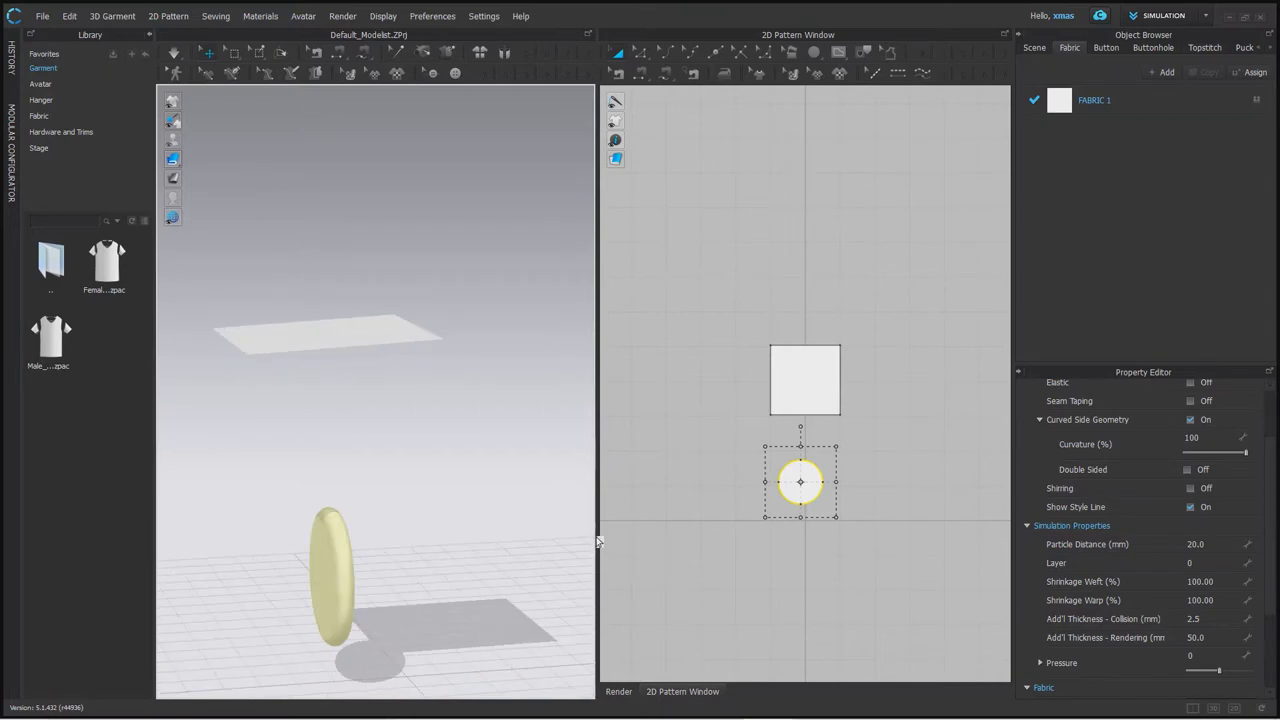
Try a rendering thickness of 100 mm on the circle with Curved Side Geometry turned off, and restore its previous settings.
left_click(798, 482)
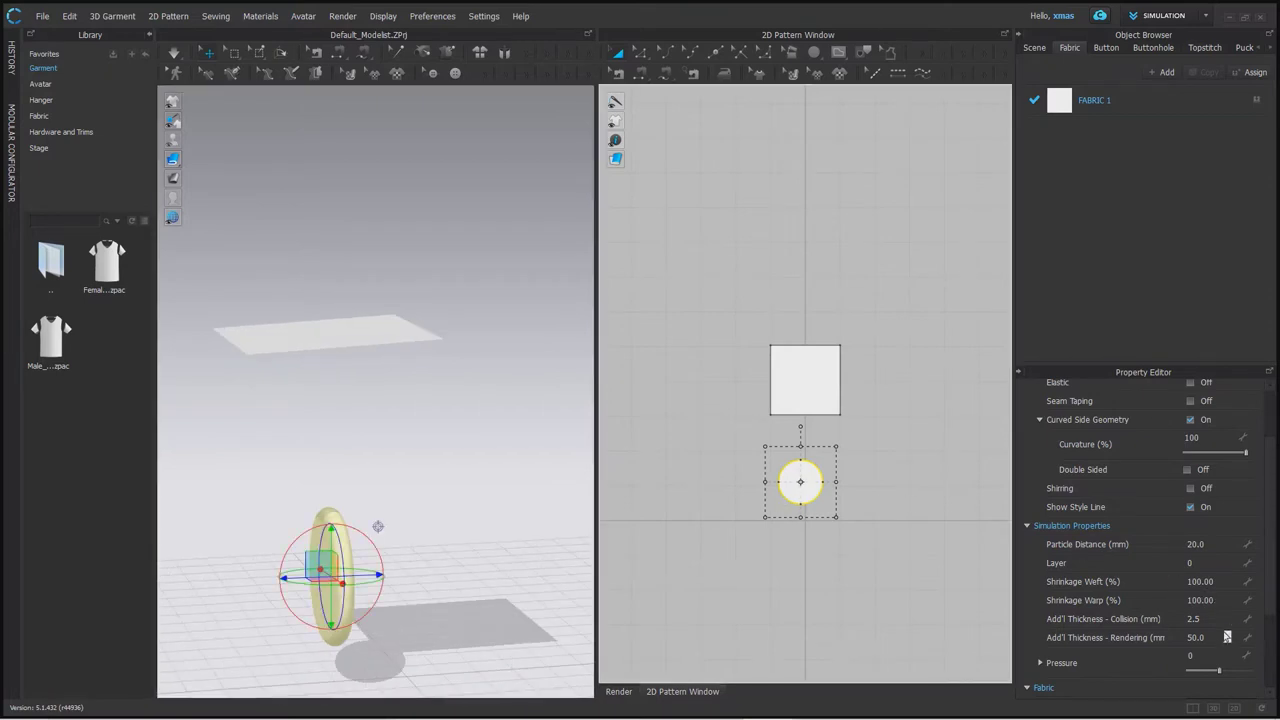
left_click(1214, 638)
type("1")
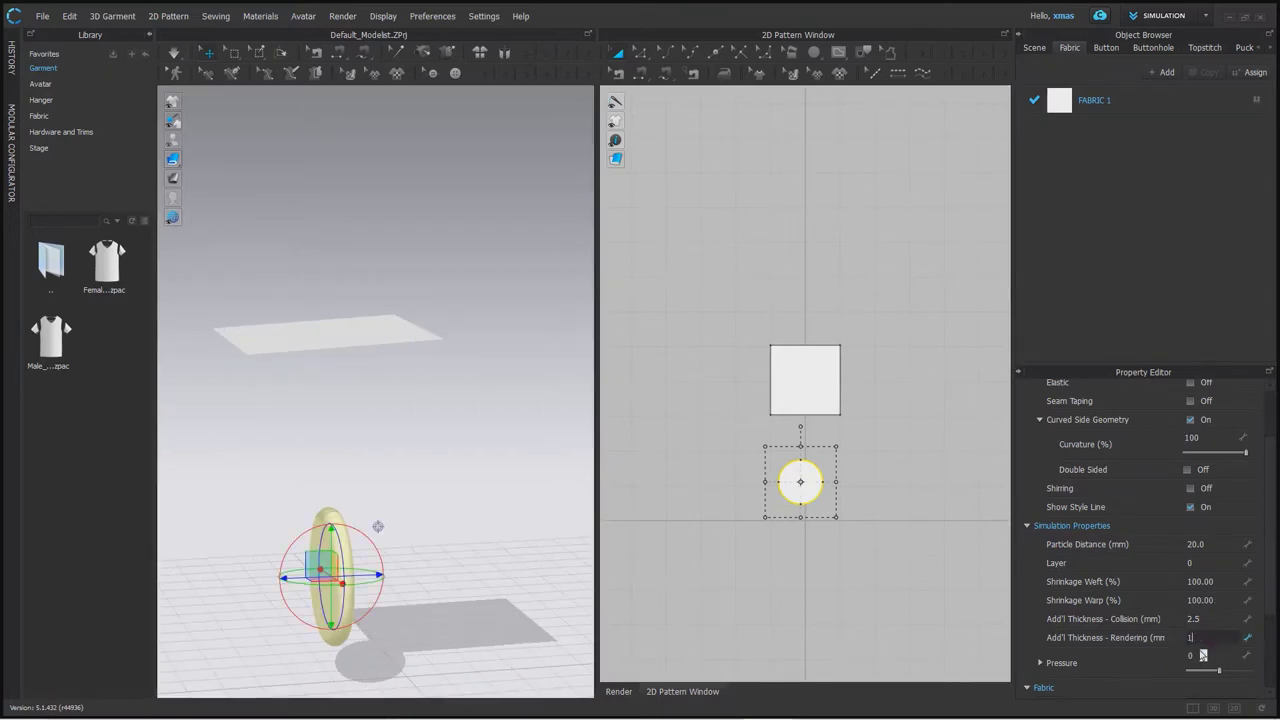
key("Return")
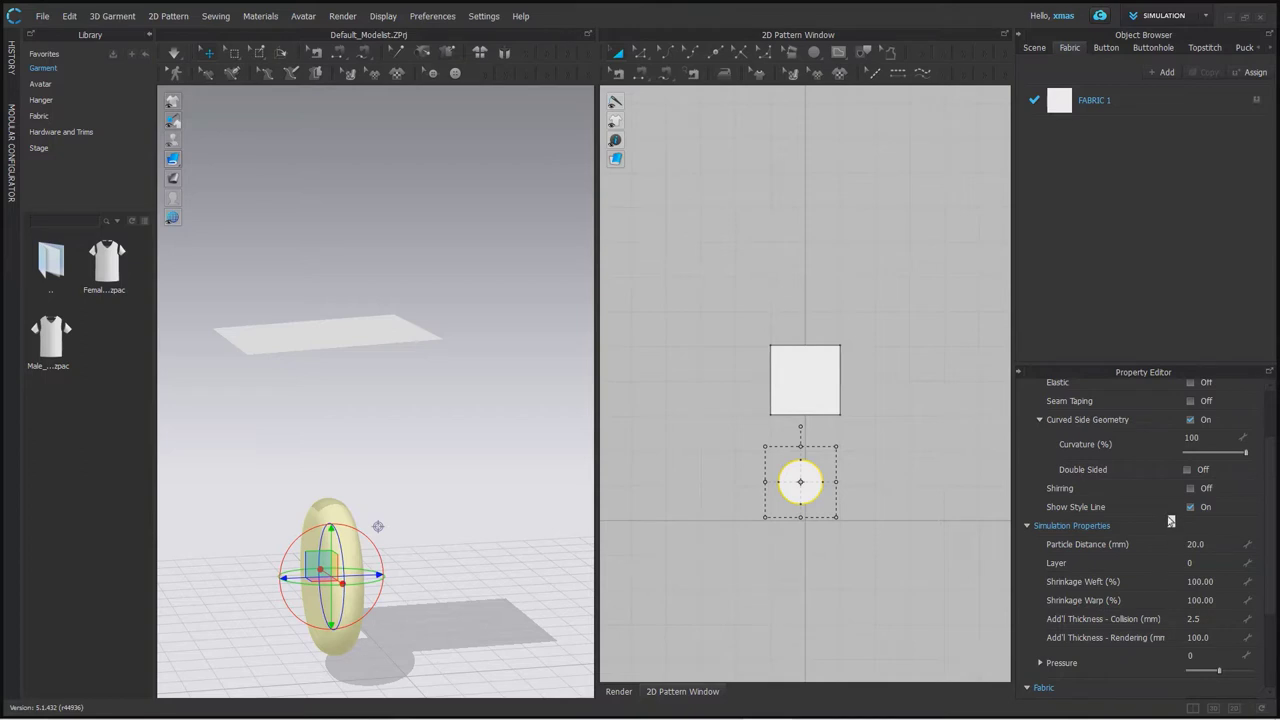
left_click(1190, 420)
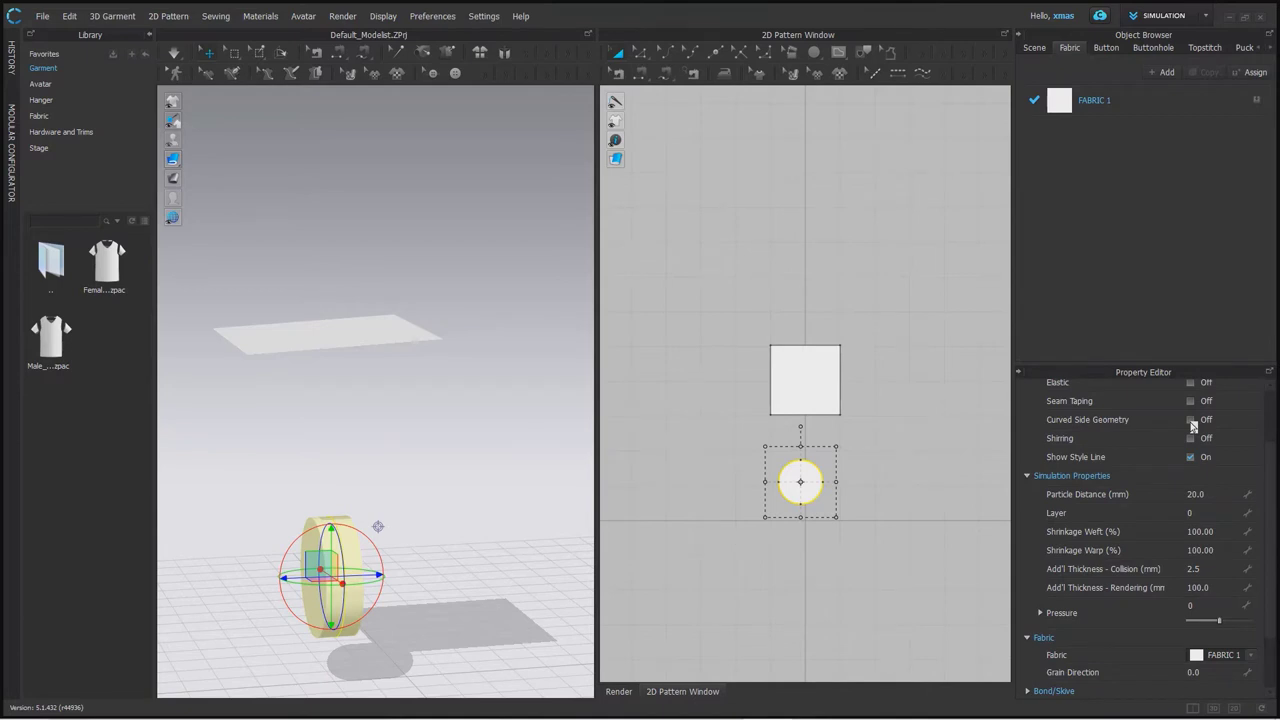
left_click(1190, 420)
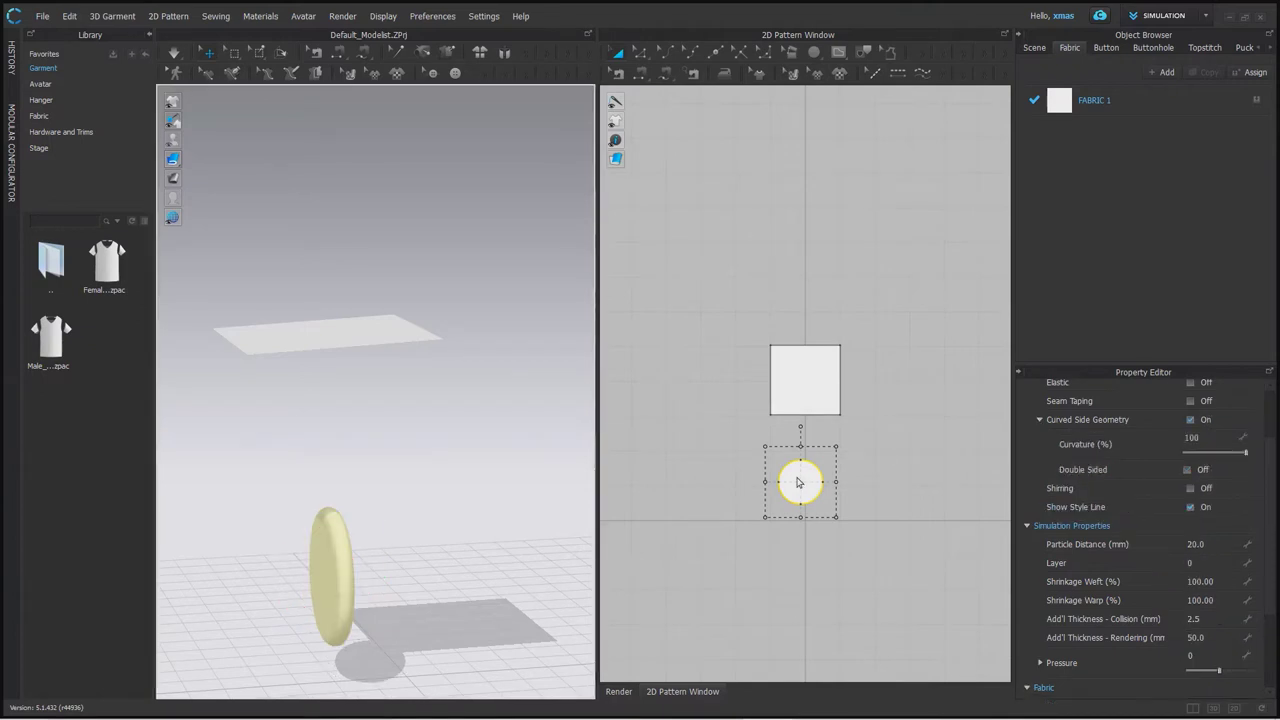
Set the circle pattern's additional rendering thickness to 100 mm.
left_click(1217, 638)
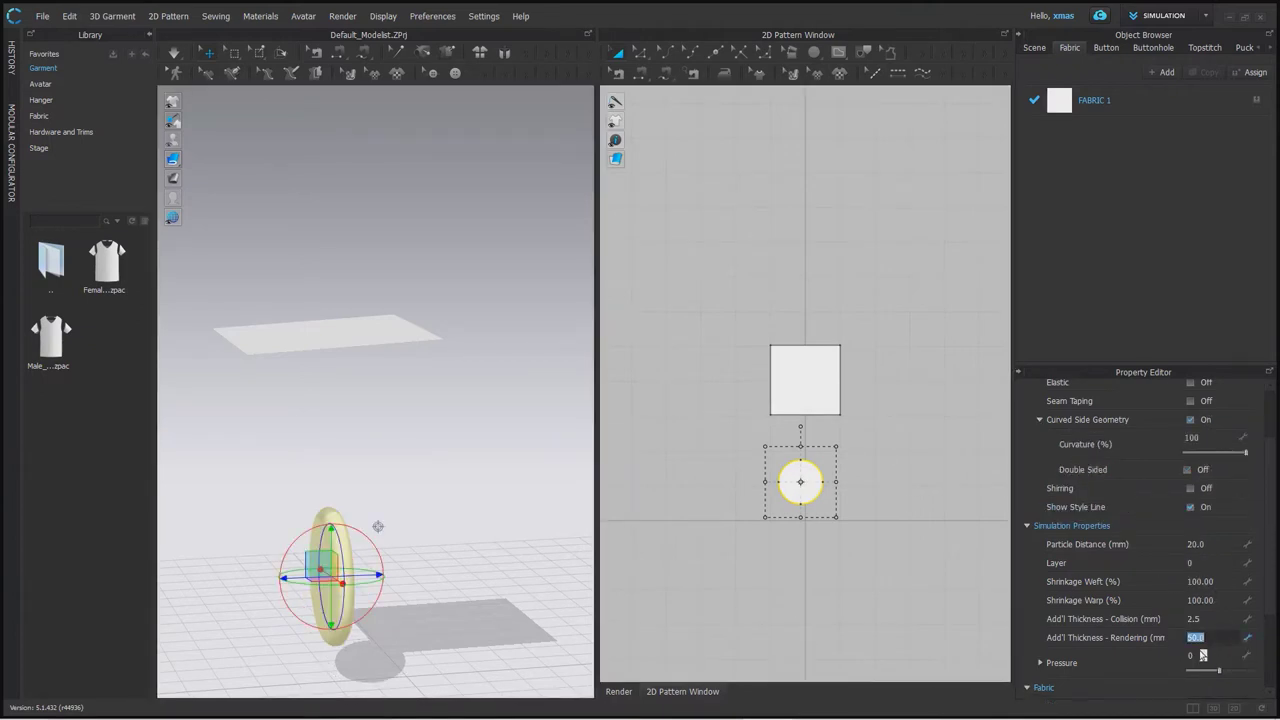
type("100")
key("Return")
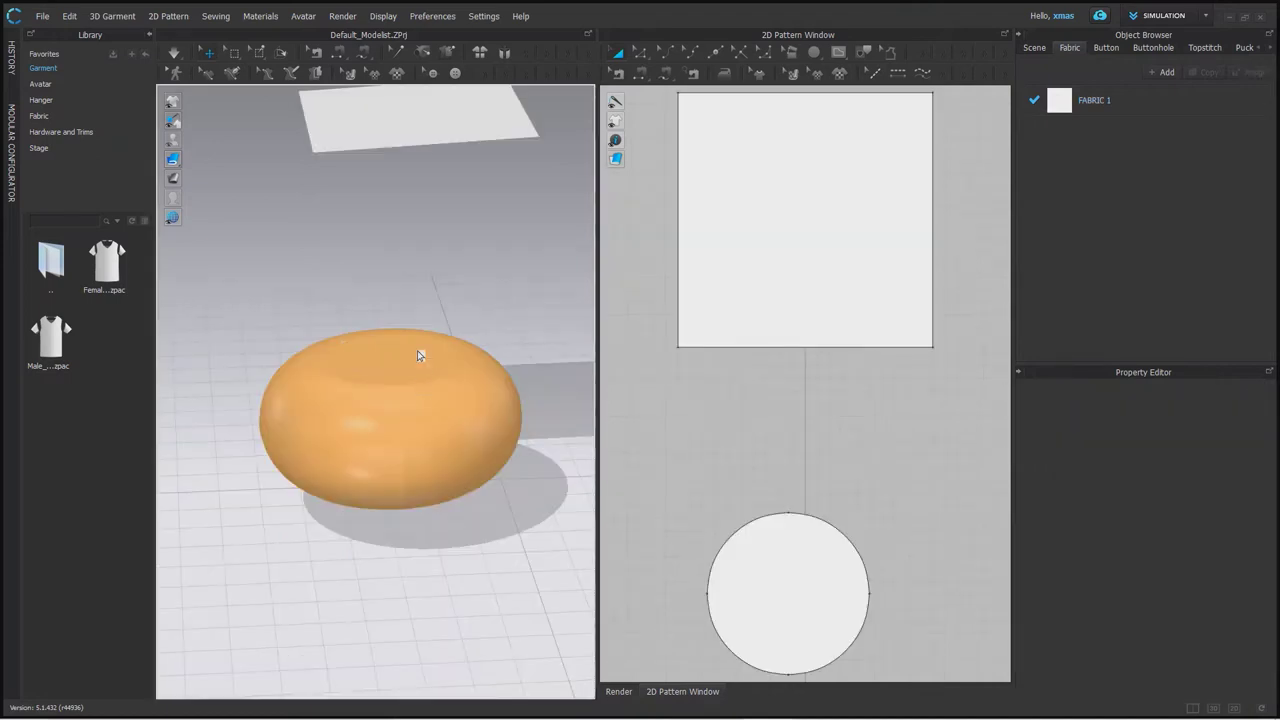
Shift the thickened circle near the floor grid and lower the horizontal square to hover just above it.
right_click_drag(417, 350, 388, 347)
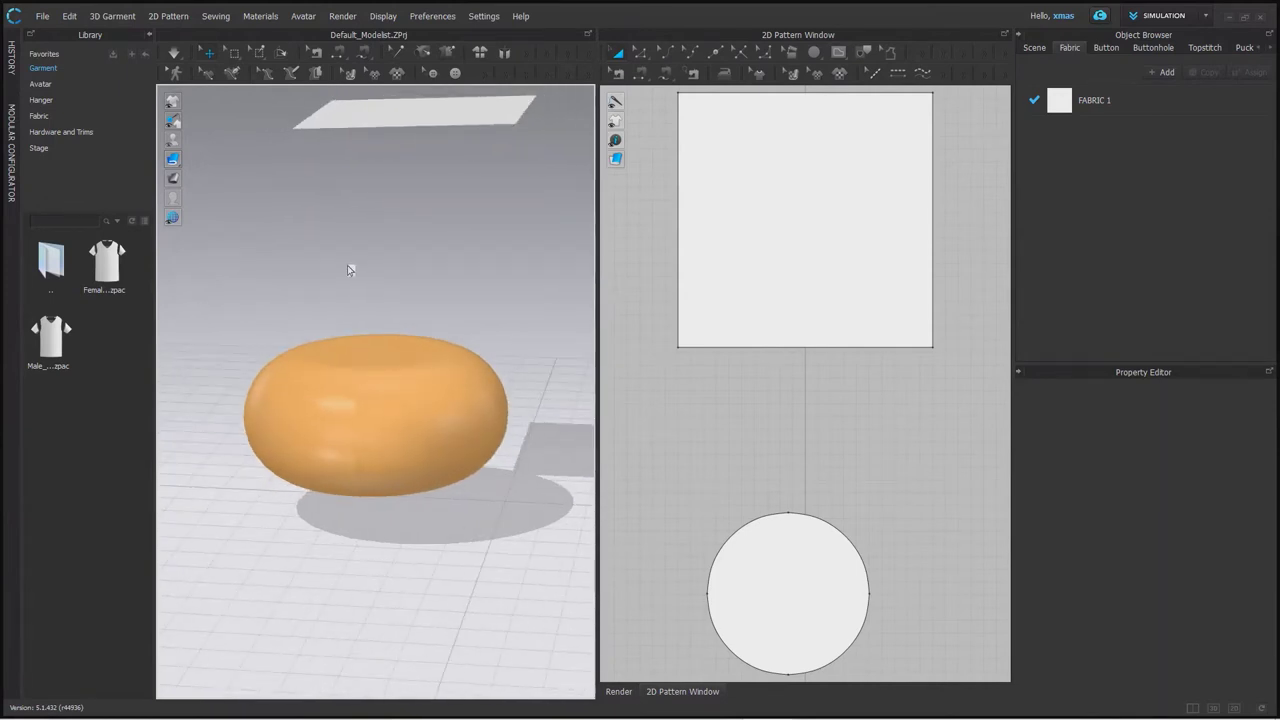
left_click(404, 409)
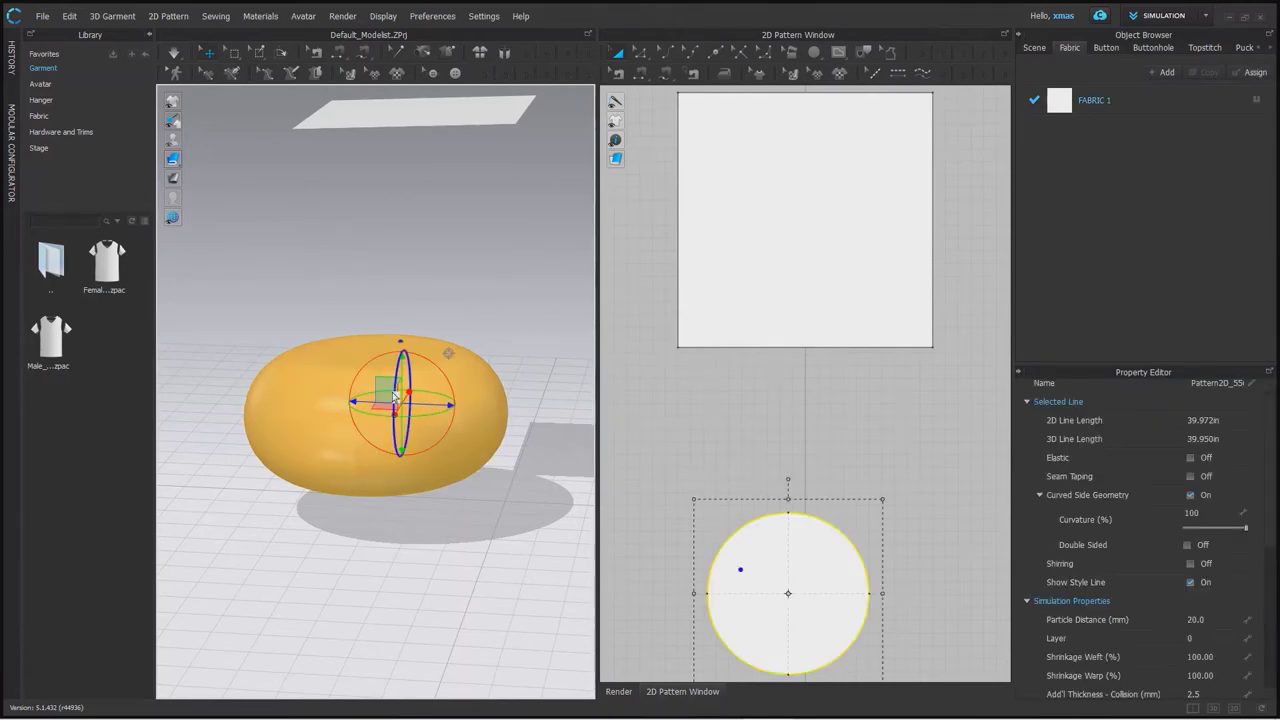
left_click_drag(395, 398, 406, 426)
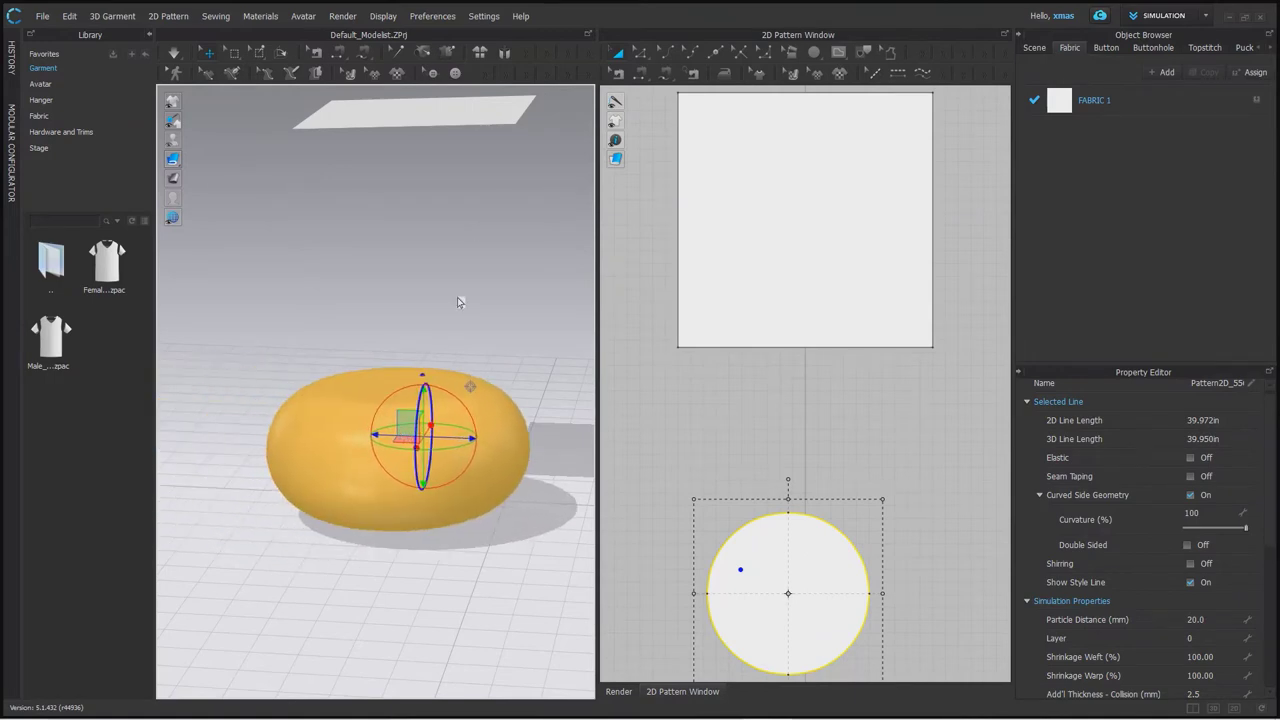
left_click(458, 119)
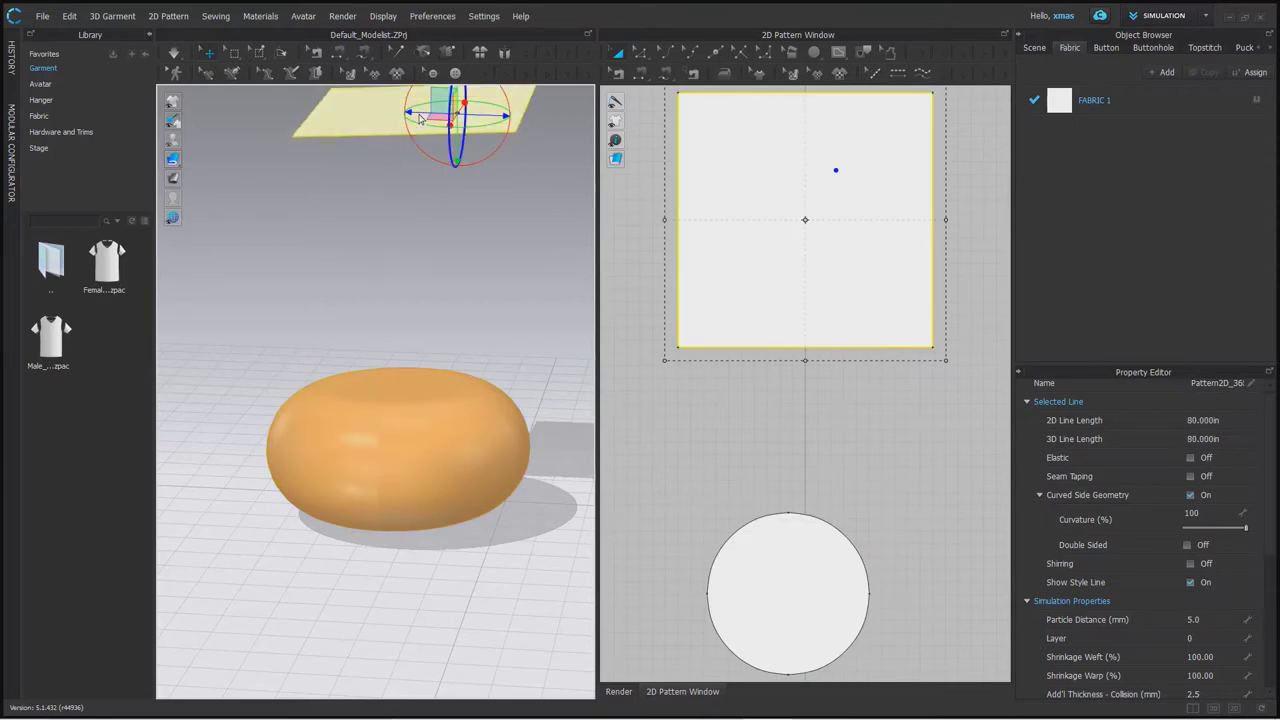
left_click_drag(420, 118, 407, 284)
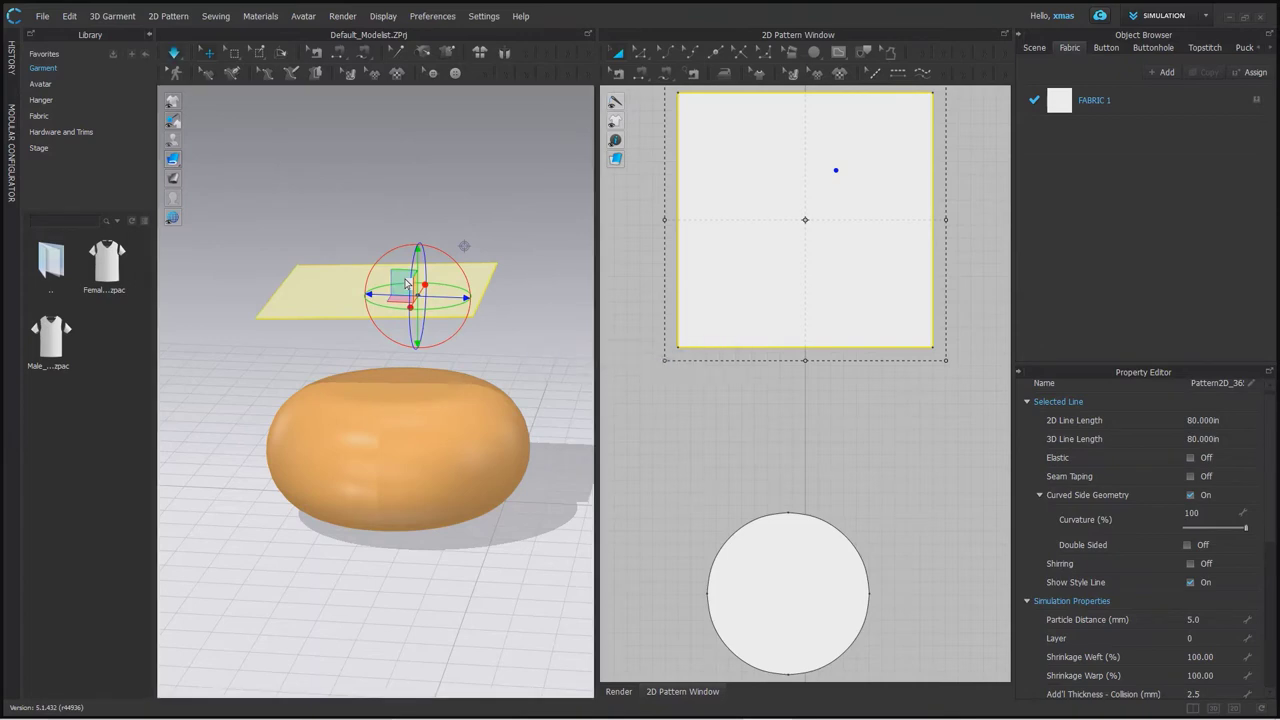
Simulate the square dropping onto the thickened circle, and restore the arrangement from before the simulation.
key("space")
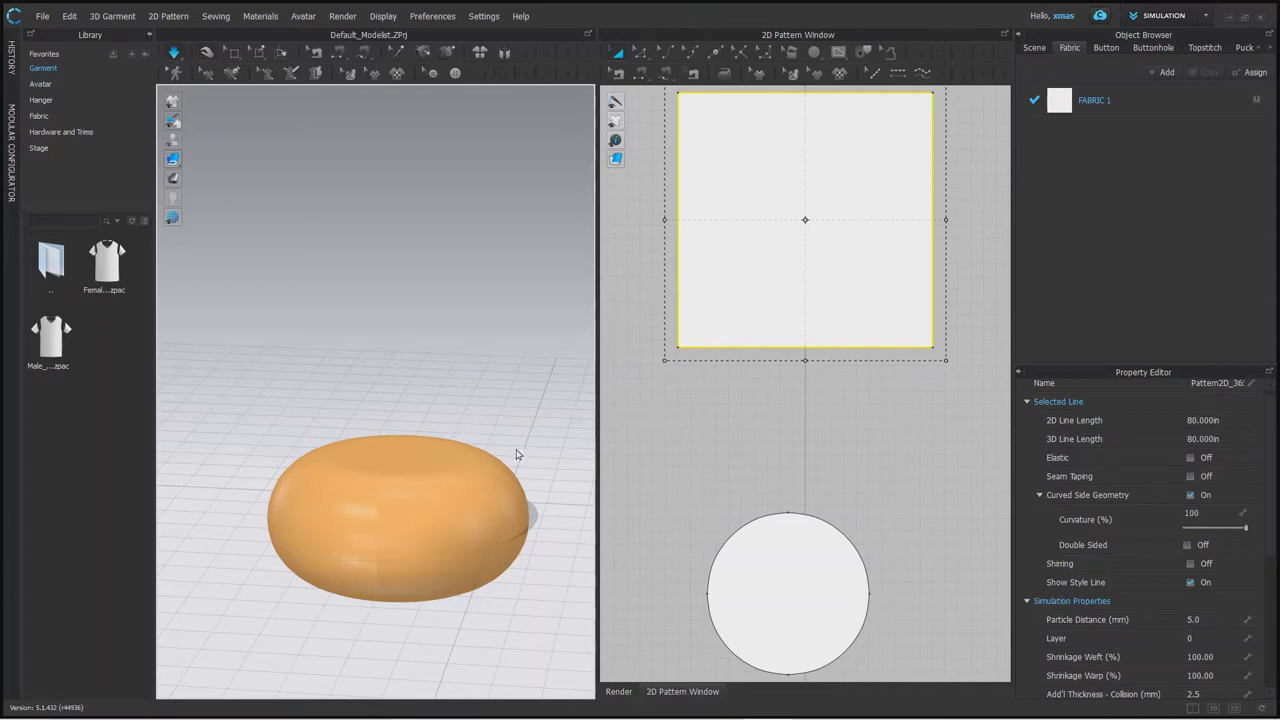
mouse_move(517, 454)
right_mouse_down()
mouse_move(400, 451)
mouse_move(312, 400)
mouse_move(380, 455)
mouse_move(443, 471)
mouse_move(516, 461)
right_mouse_up()
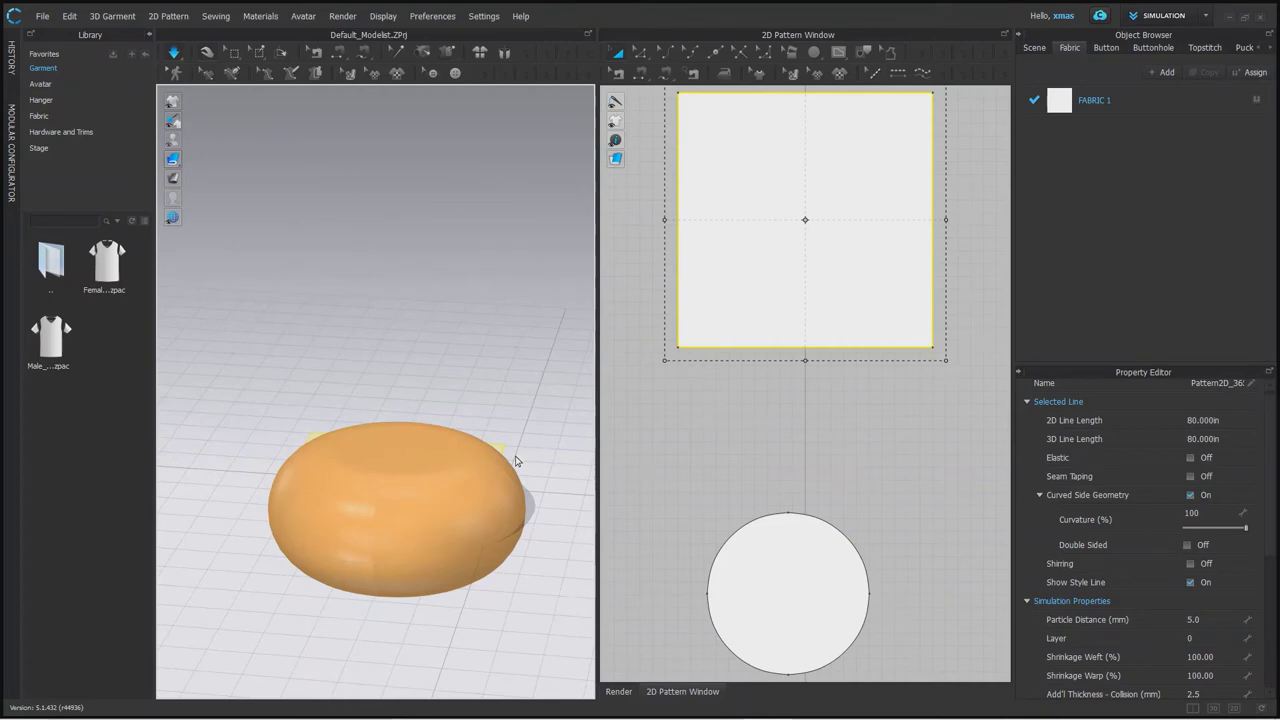
key("2")
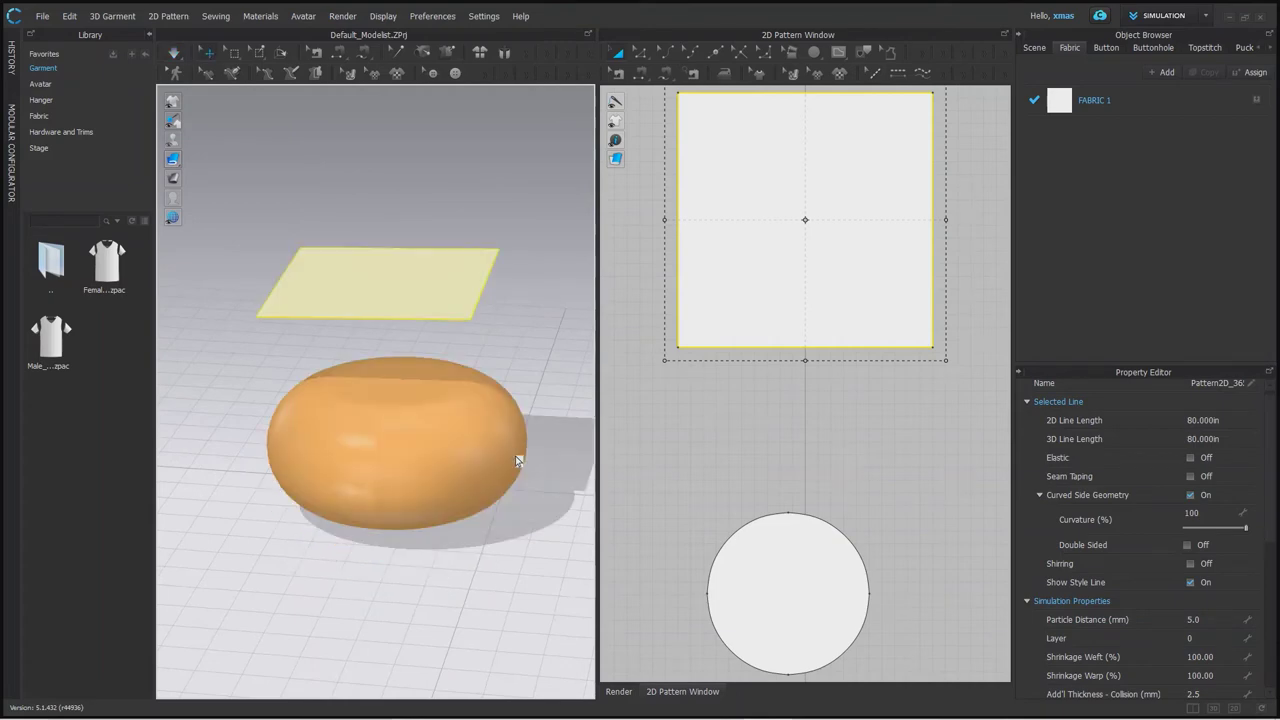
Move the thickened circle aside and import the OBJ file white pearl.zip as an avatar in mm at 100% scale.
left_click(448, 453)
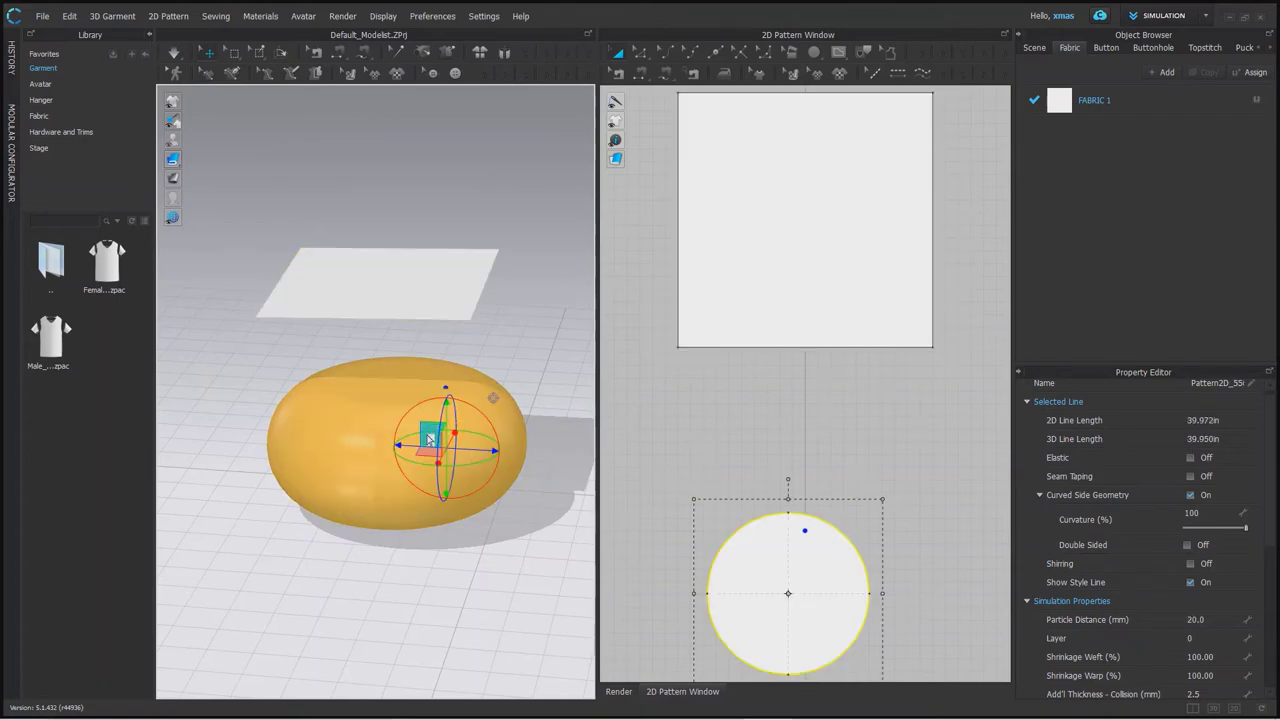
left_click_drag(373, 446, 192, 497)
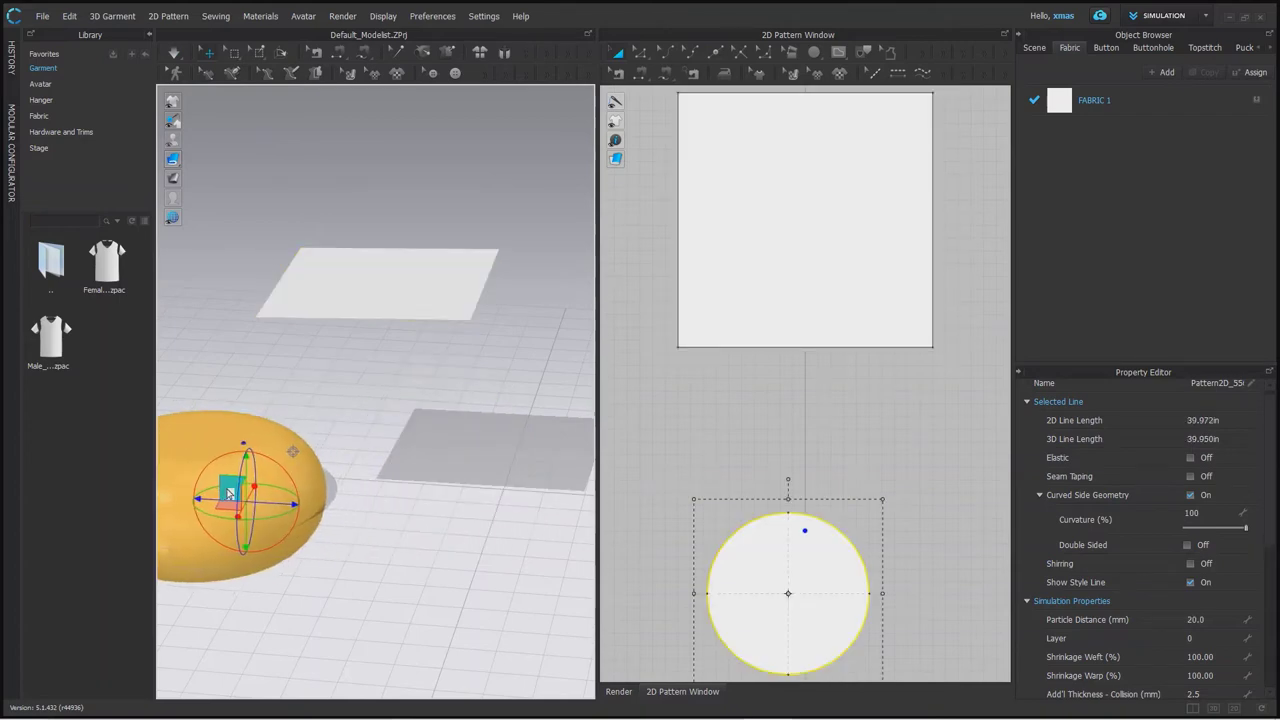
left_click(44, 17)
mouse_move(100, 152)
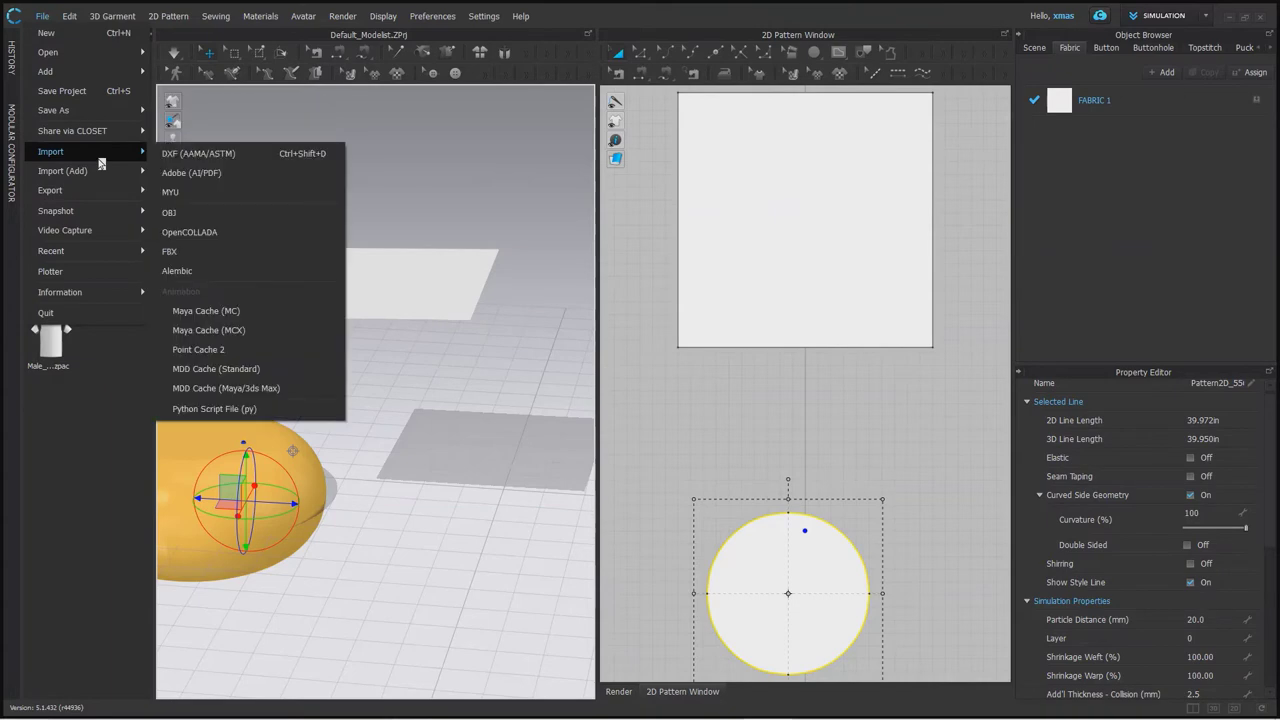
left_click(206, 212)
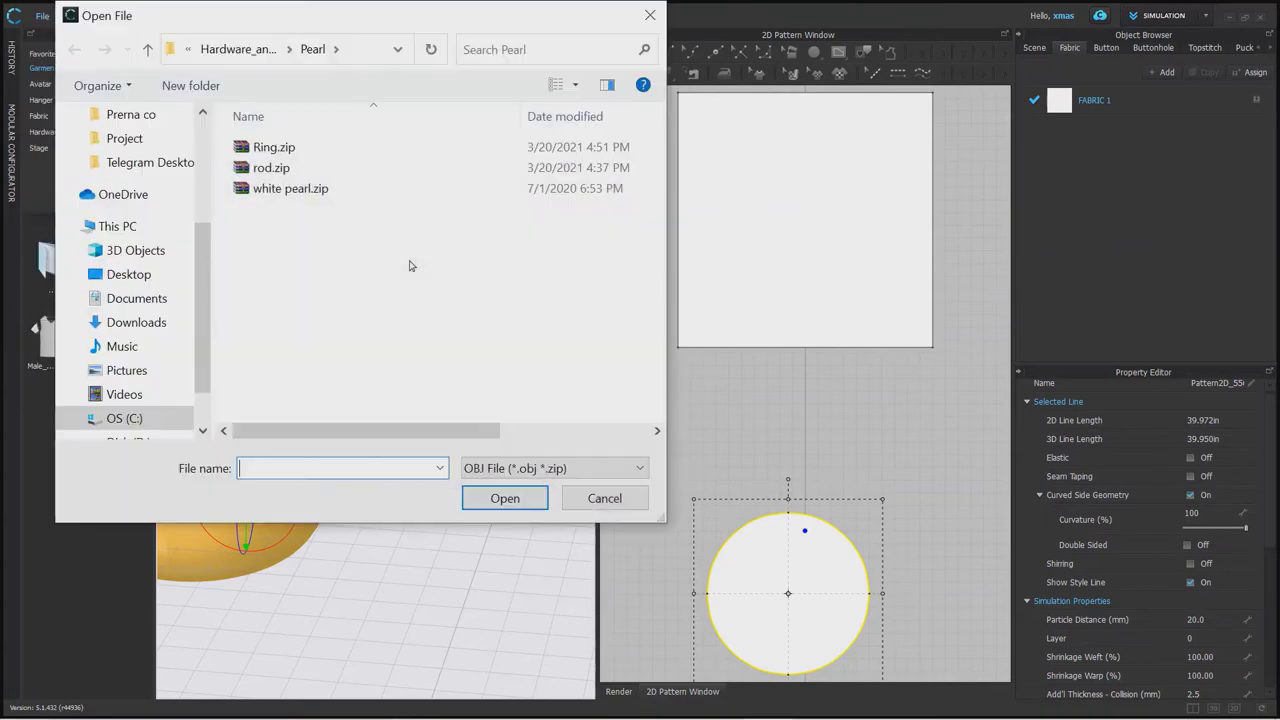
left_click(300, 188)
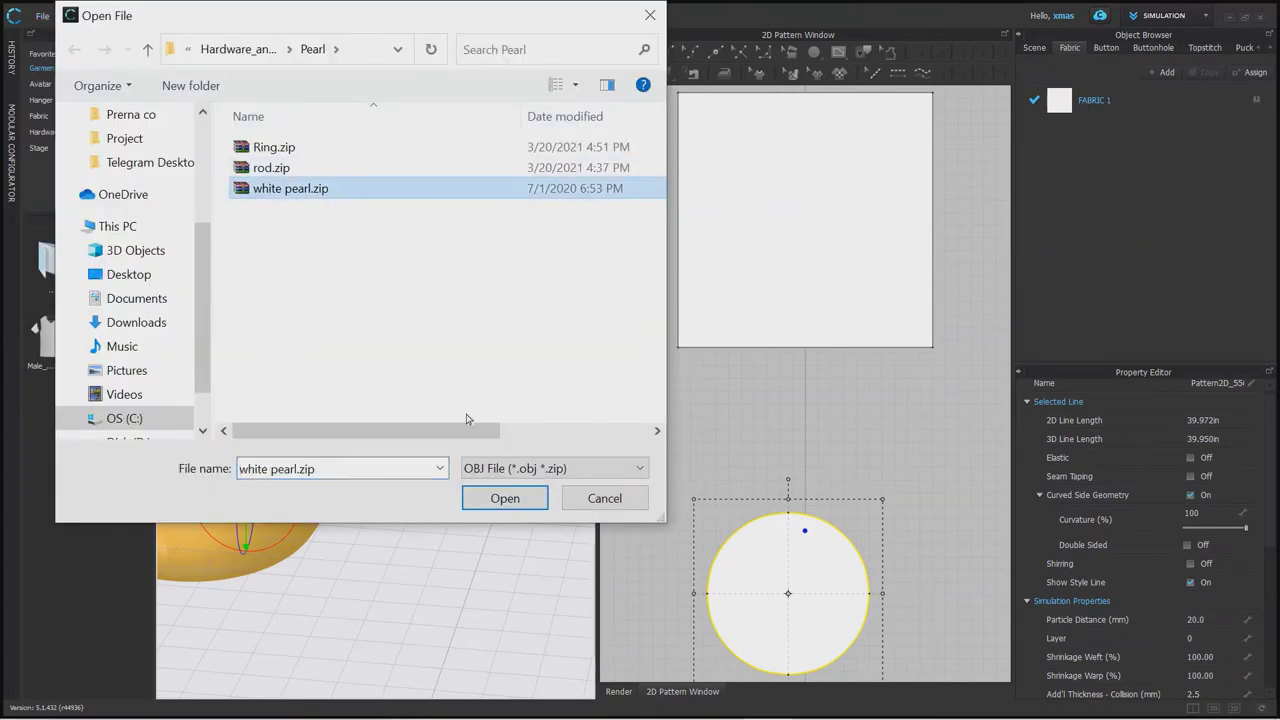
left_click(504, 498)
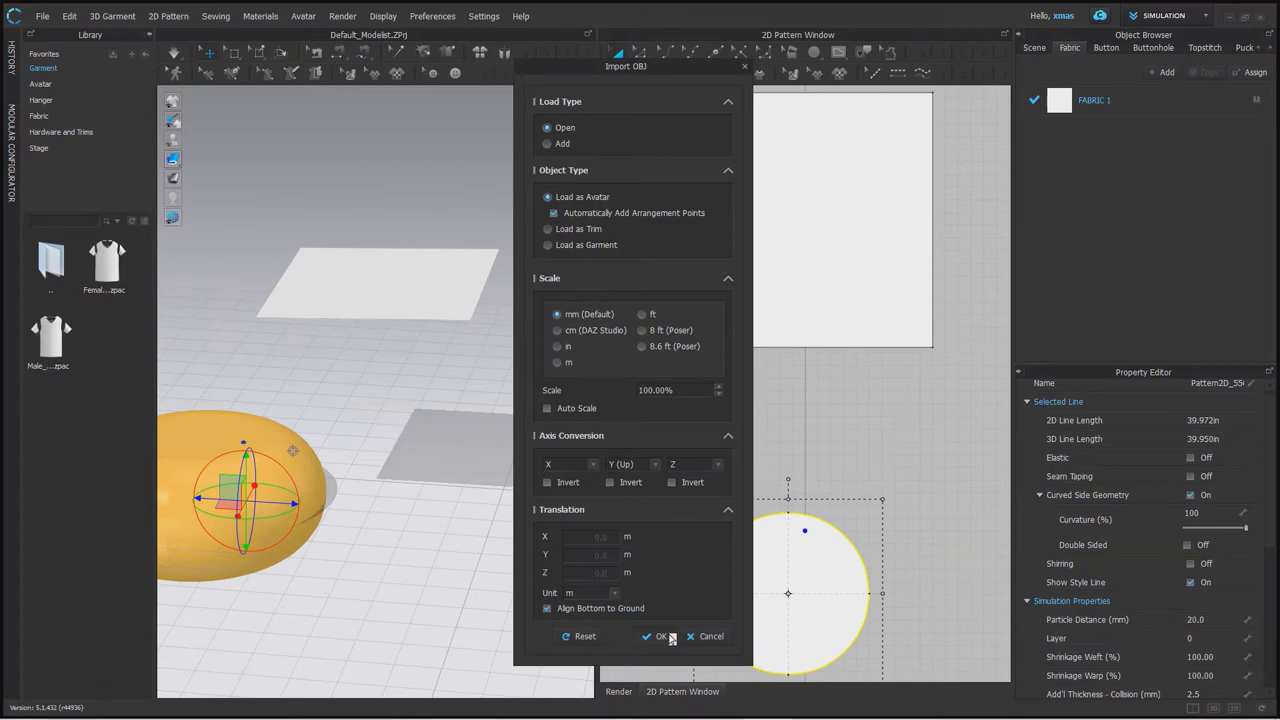
left_click(660, 636)
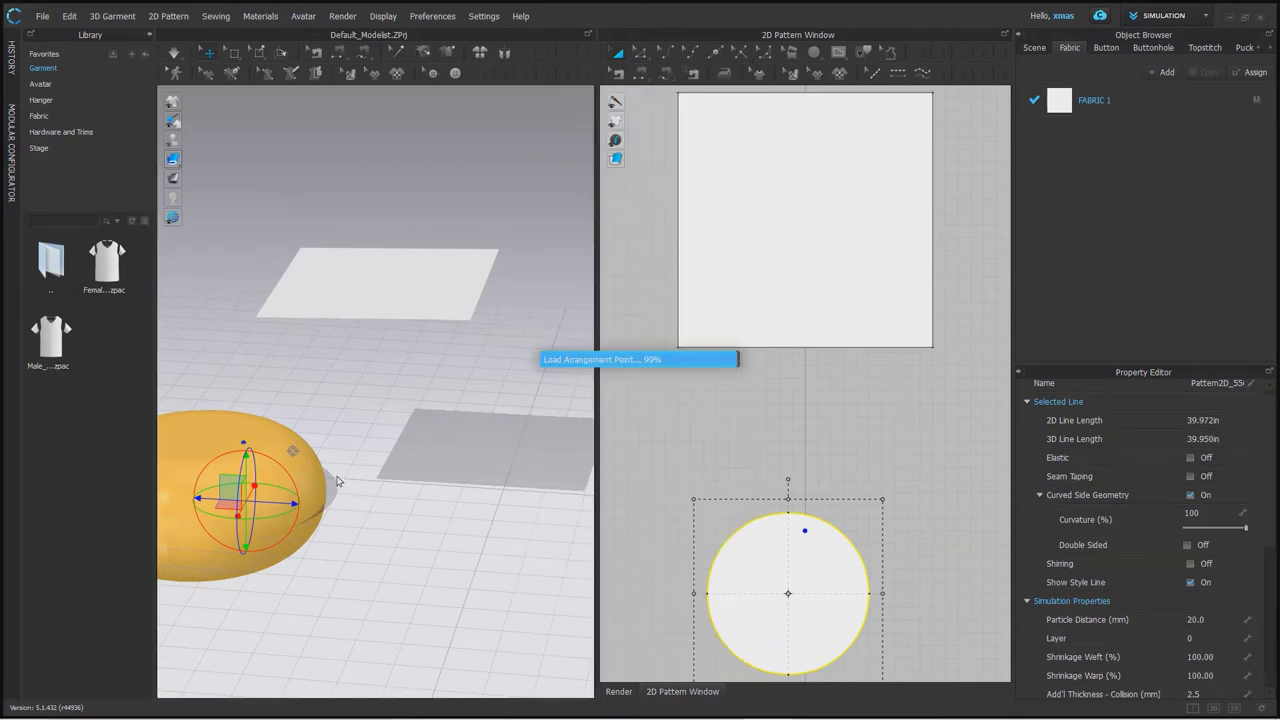
left_click(640, 412)
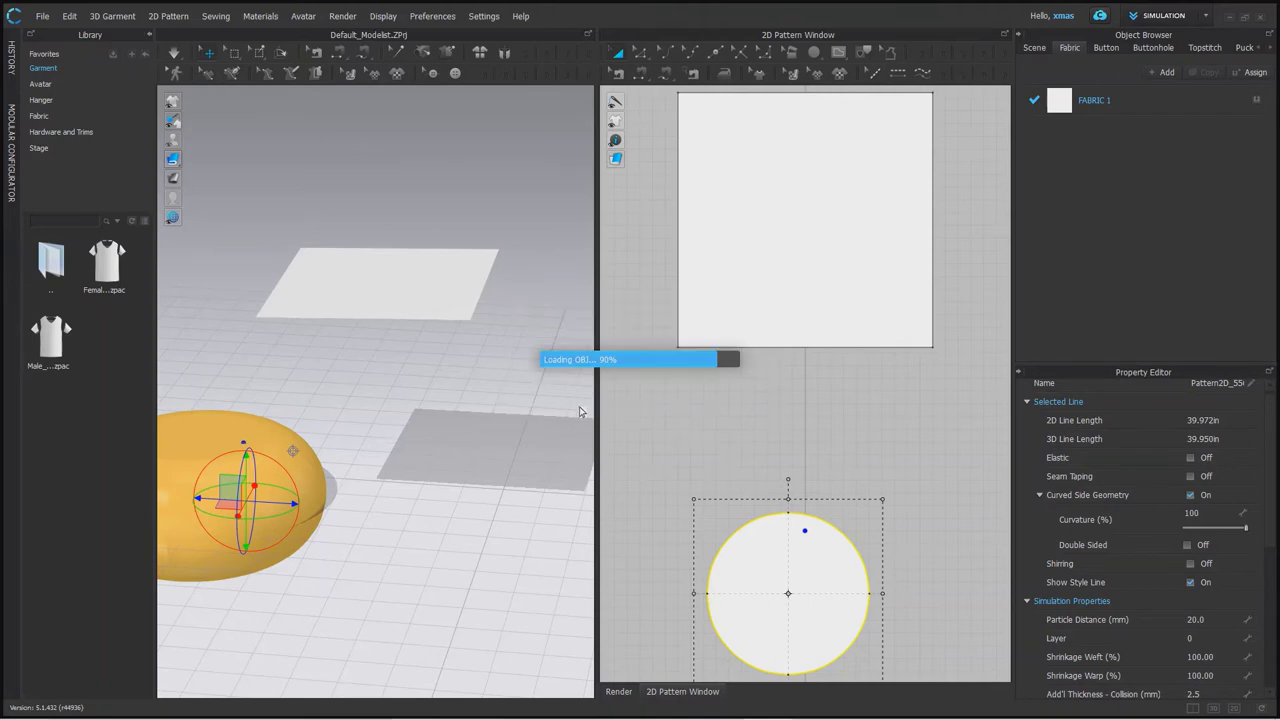
Arrange the imported pearl beneath the lowered square, with the thickened circle moved farther away.
left_click(520, 437)
left_click(520, 437)
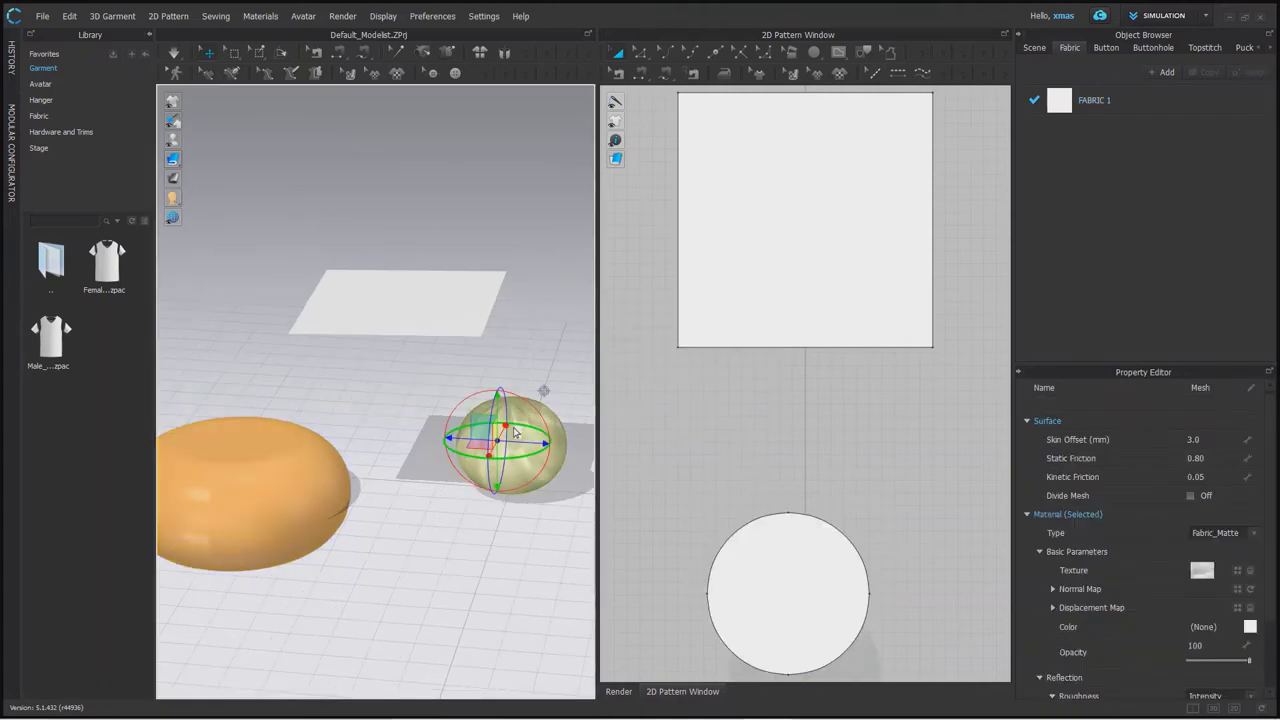
left_click_drag(490, 435, 393, 439)
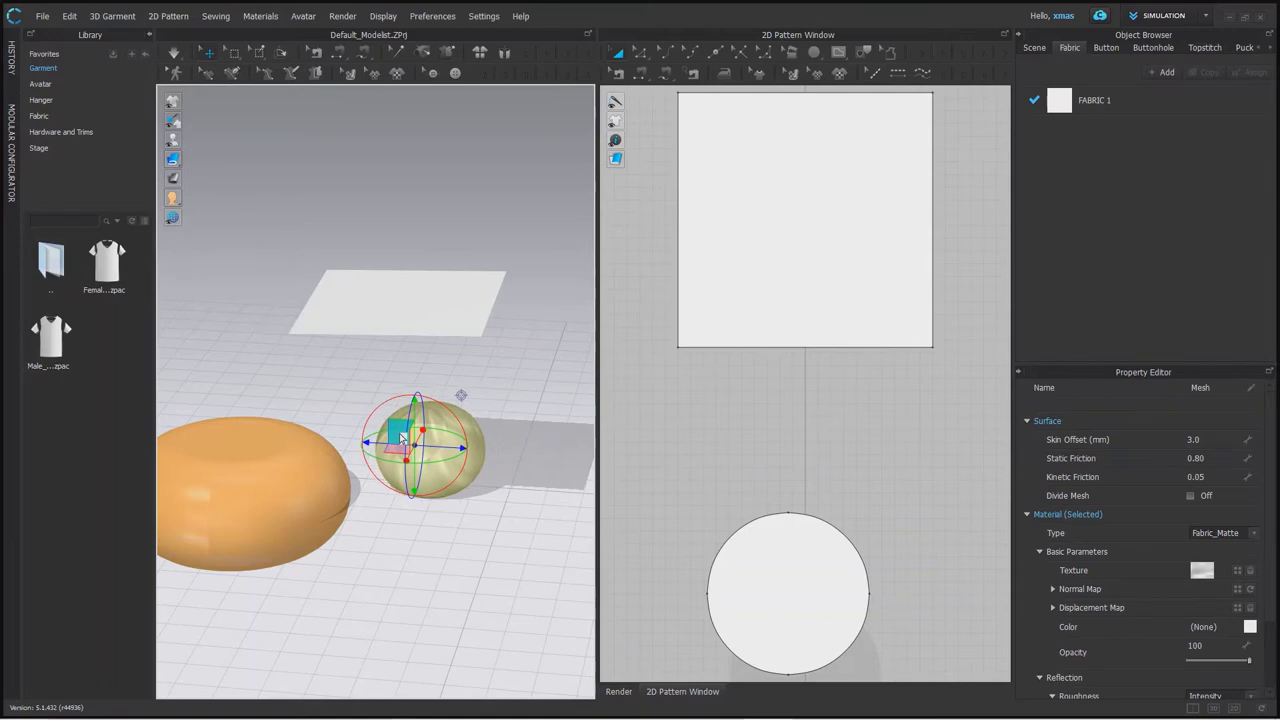
left_click_drag(279, 474, 191, 457)
left_click_drag(407, 317, 433, 348)
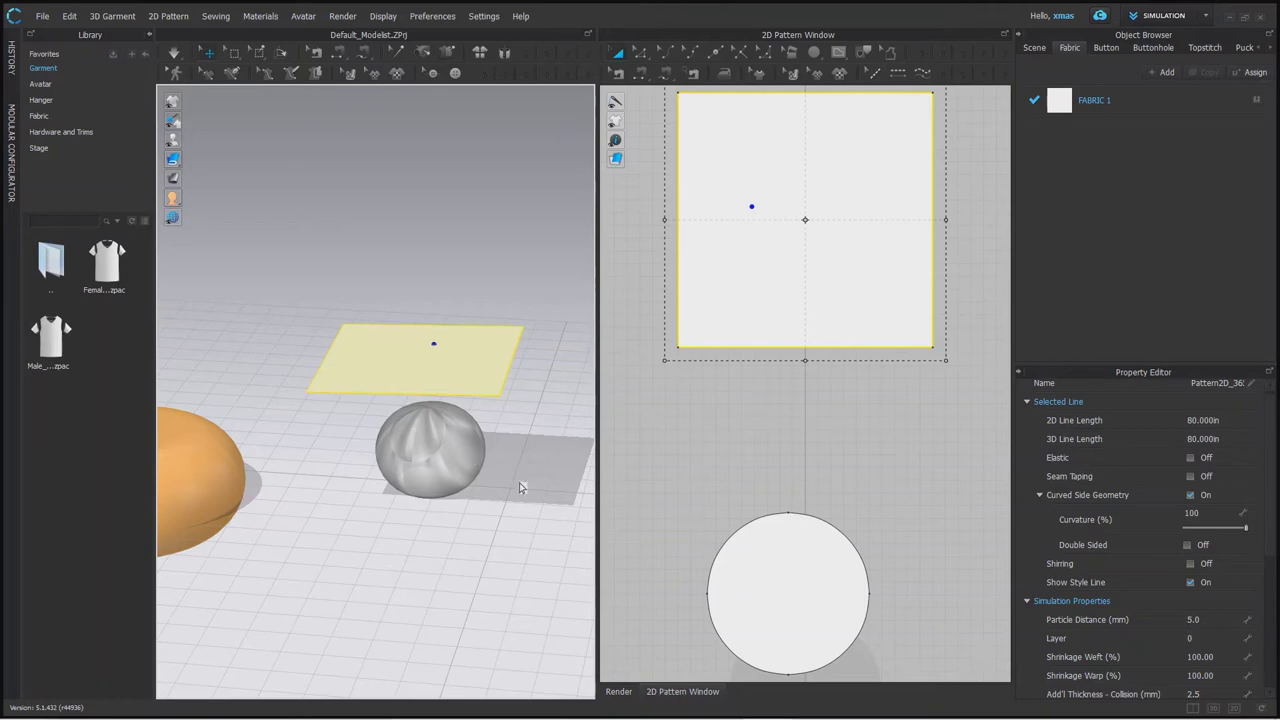
Simulate the square so it drapes over the pearl, and inspect the folds up close.
key("q")
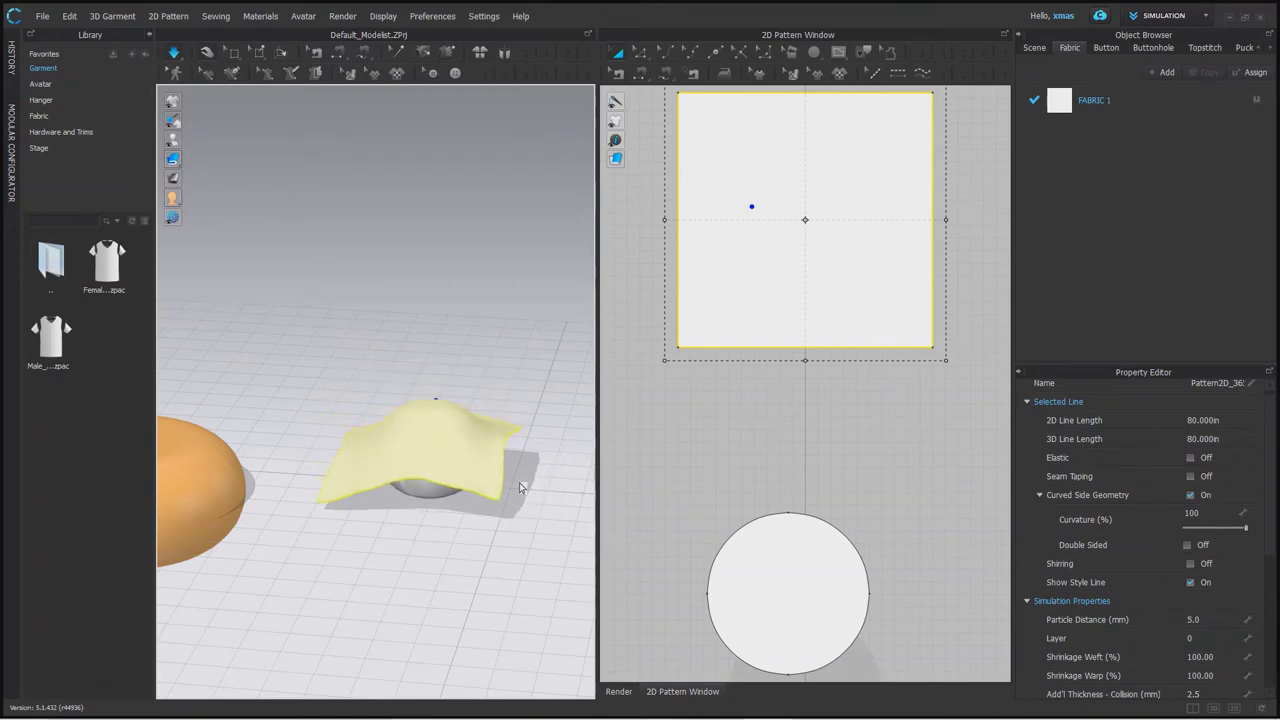
scroll(505, 447, "up", 4)
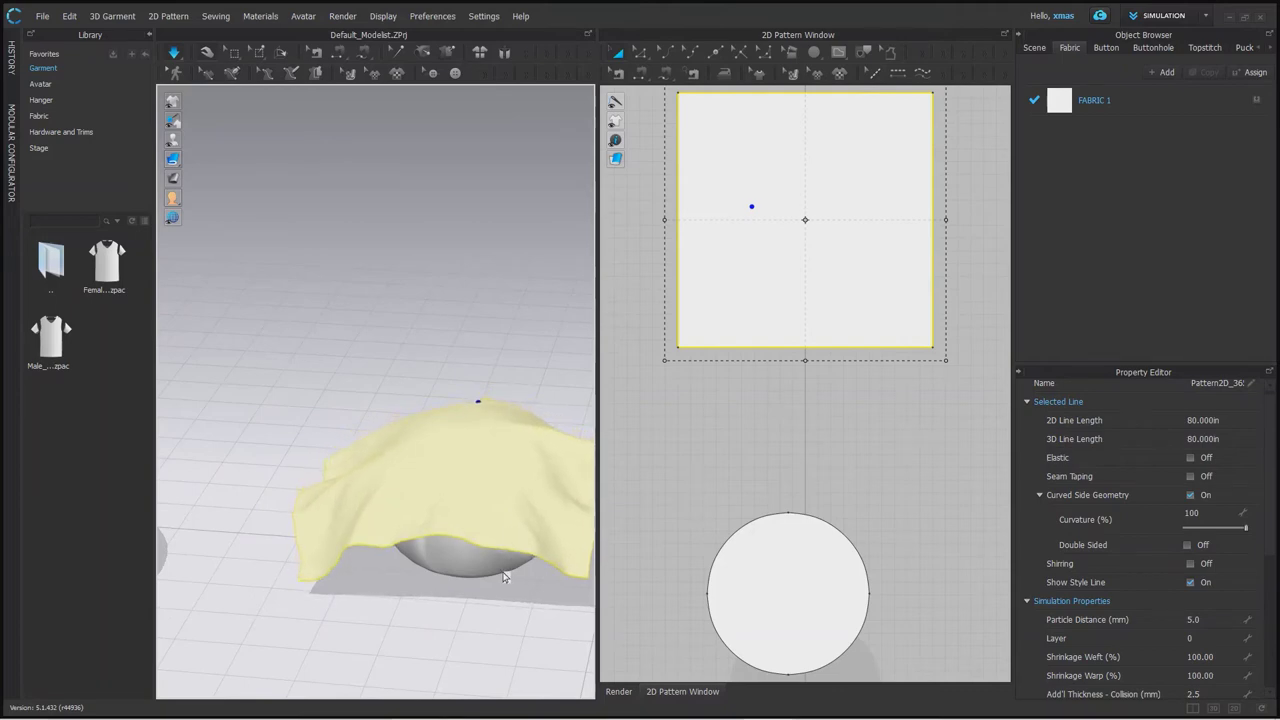
right_click_drag(505, 528, 371, 566)
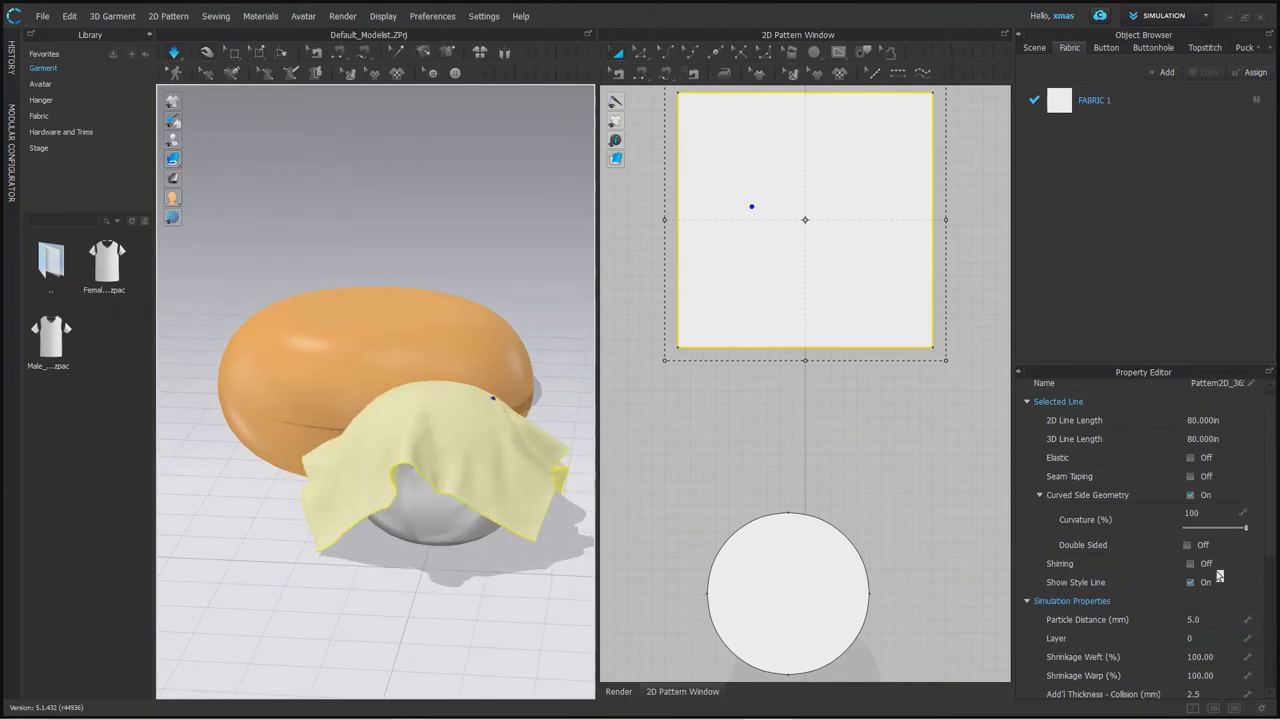
scroll(494, 507, "up", 1)
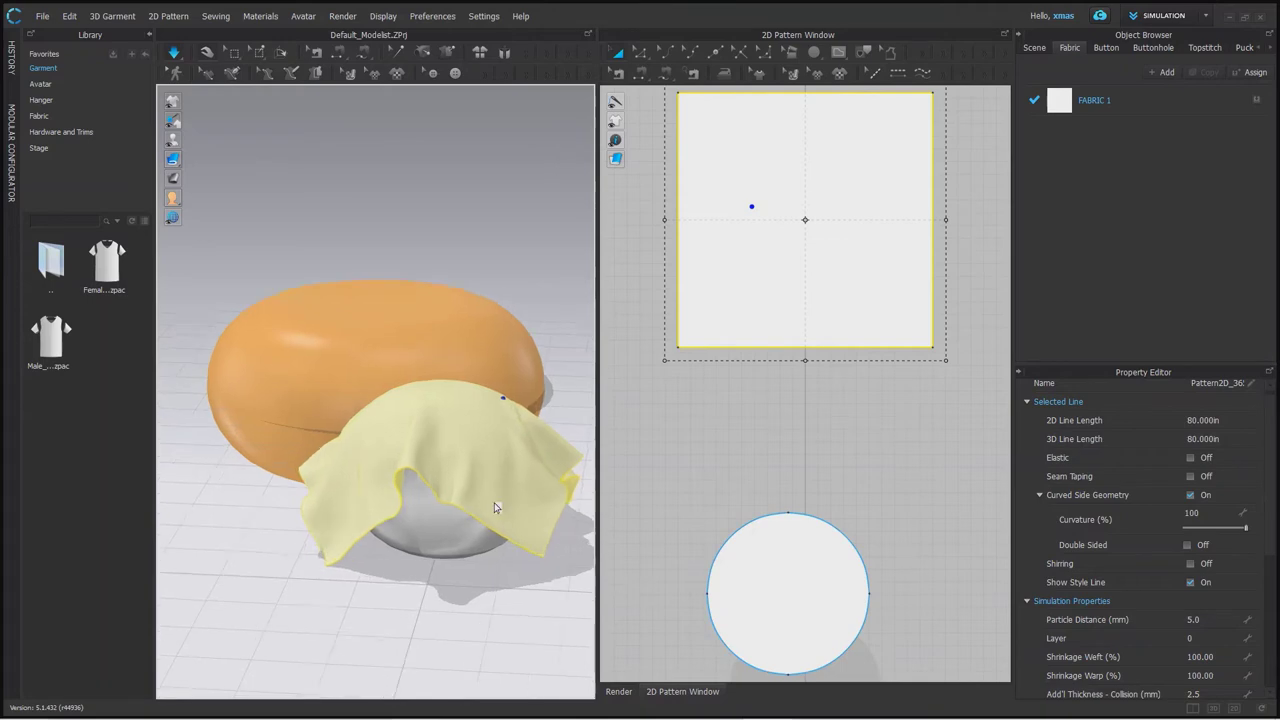
scroll(494, 507, "up", 2)
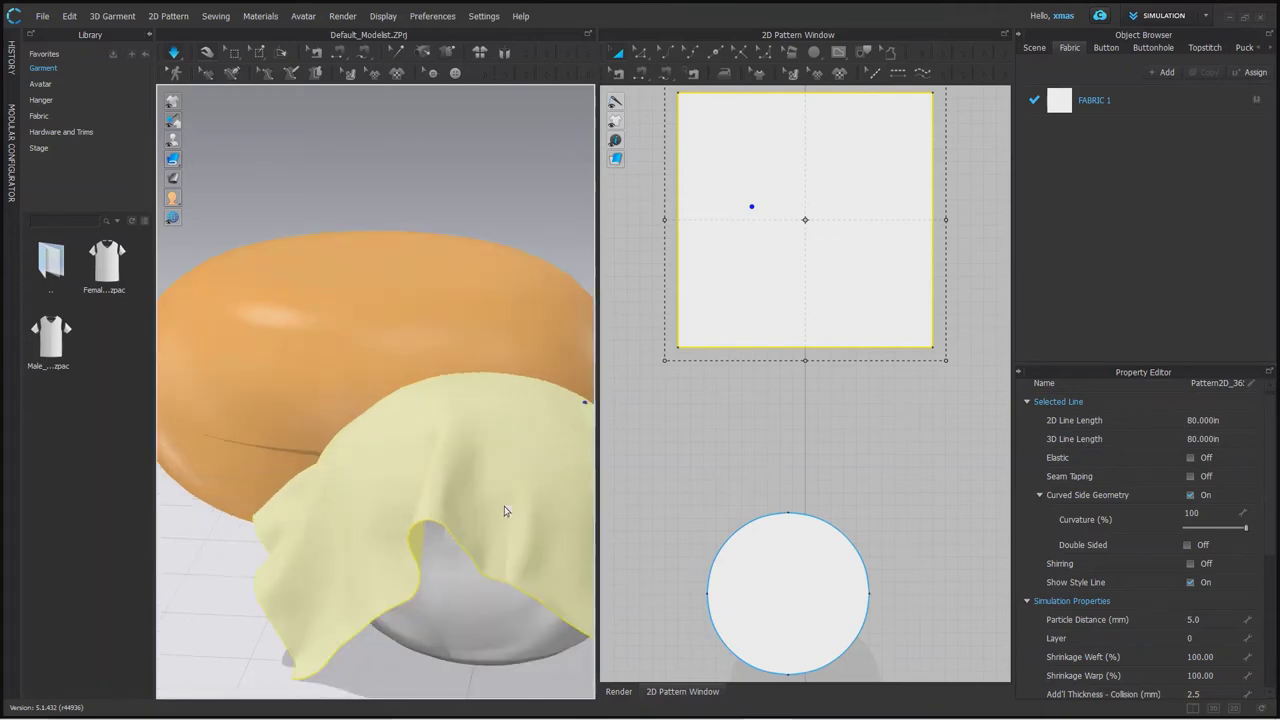
Stop the simulation and delete the thickened circle, leaving only the draped square on the pearl.
left_click(437, 333)
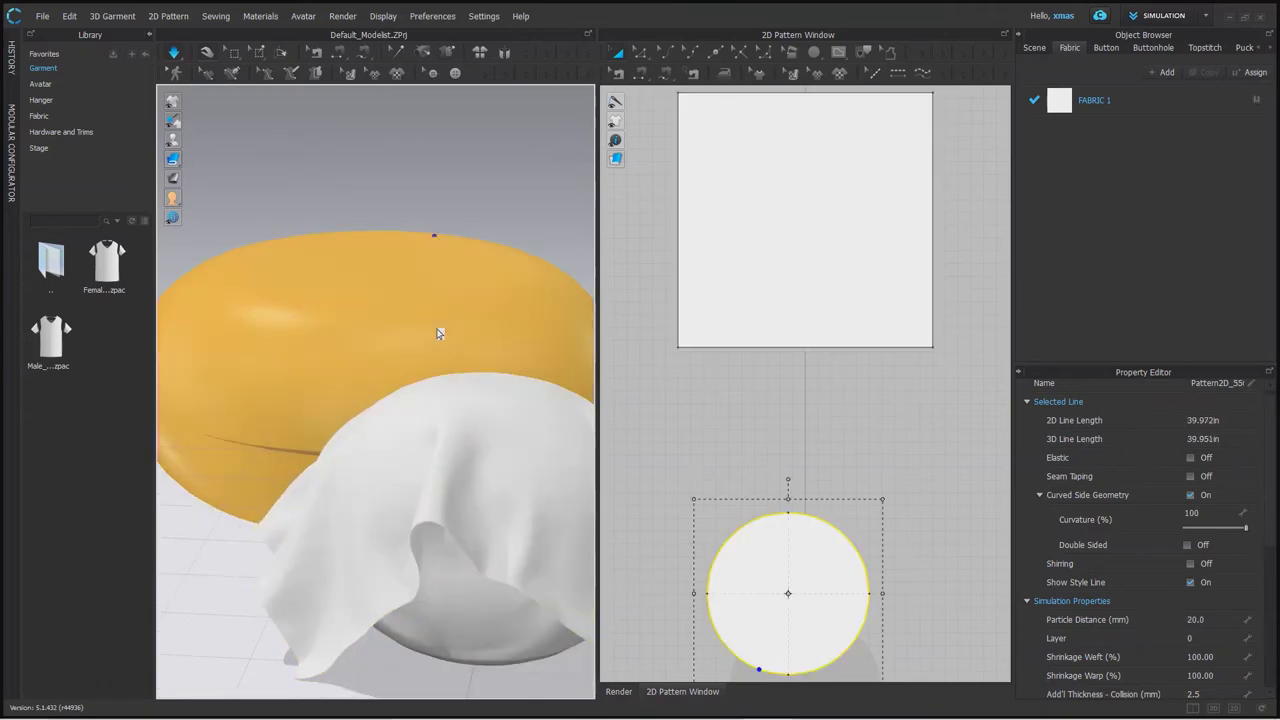
left_click(440, 438)
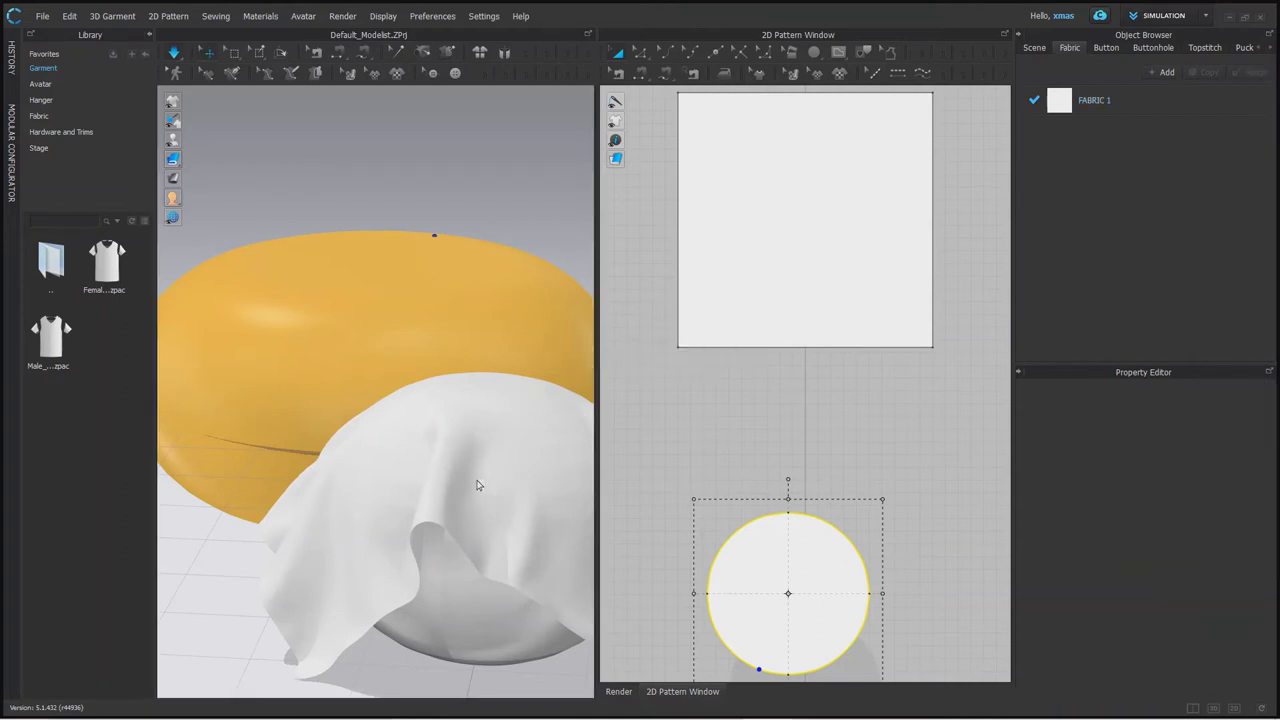
key("Delete")
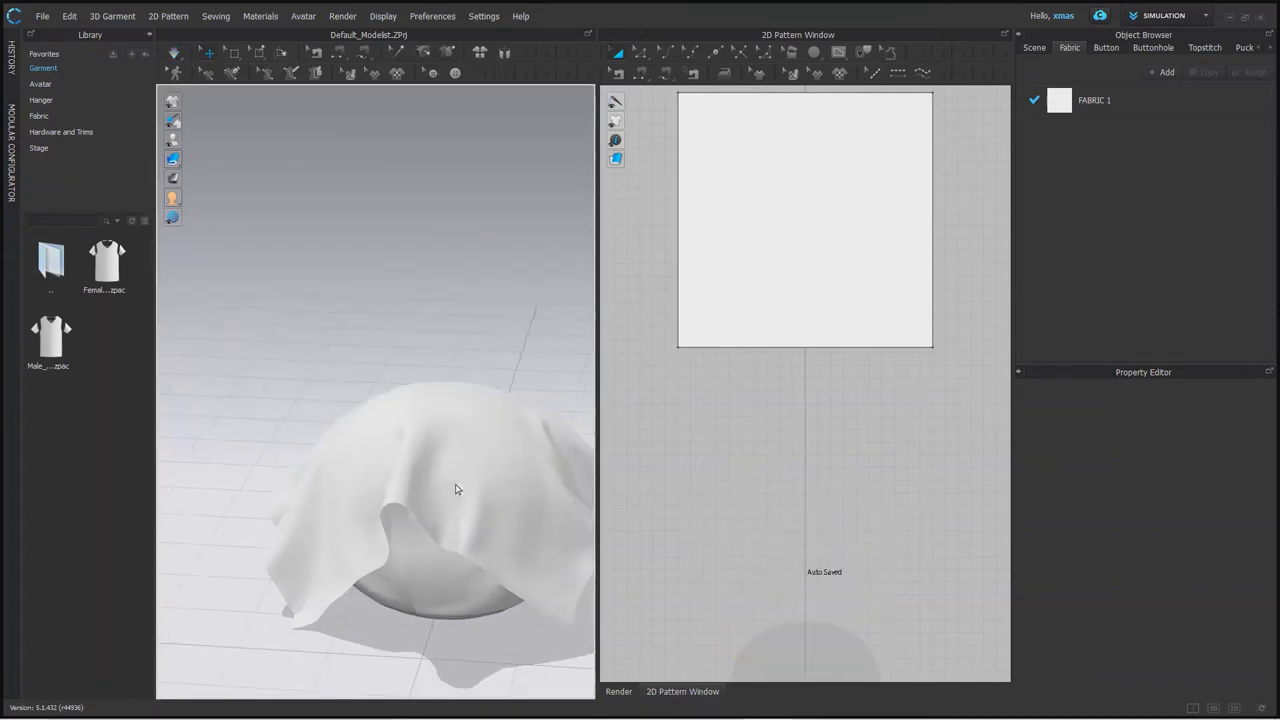
key("ctrl+z")
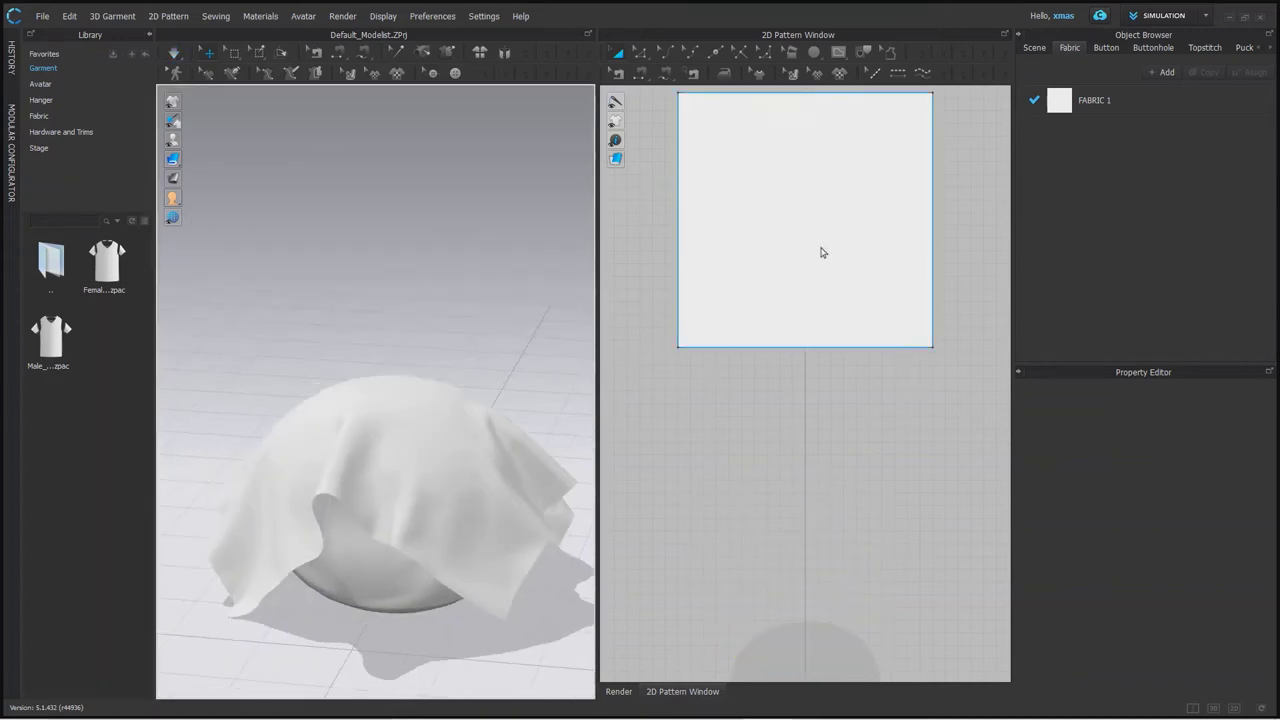
Set the square's particle distance to 30 mm, simulate it over the pearl and inspect the coarser drape.
left_click(851, 274)
left_click(1204, 621)
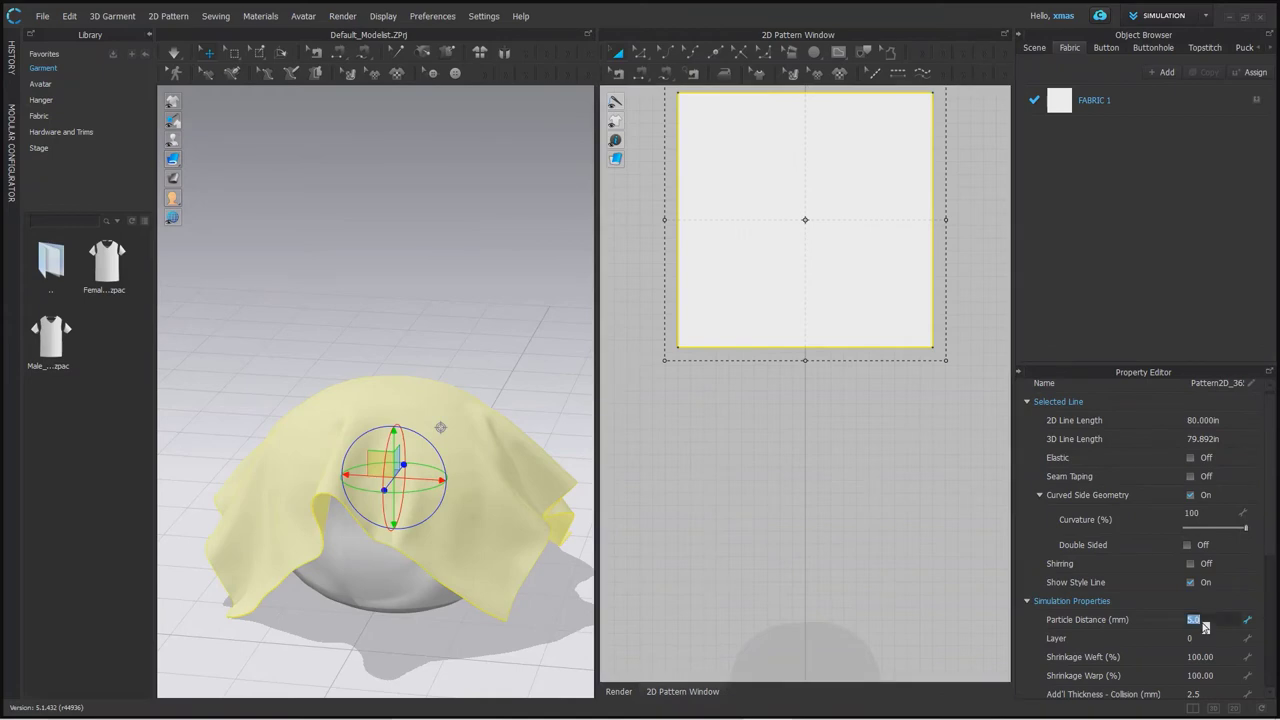
type("30")
key("Return")
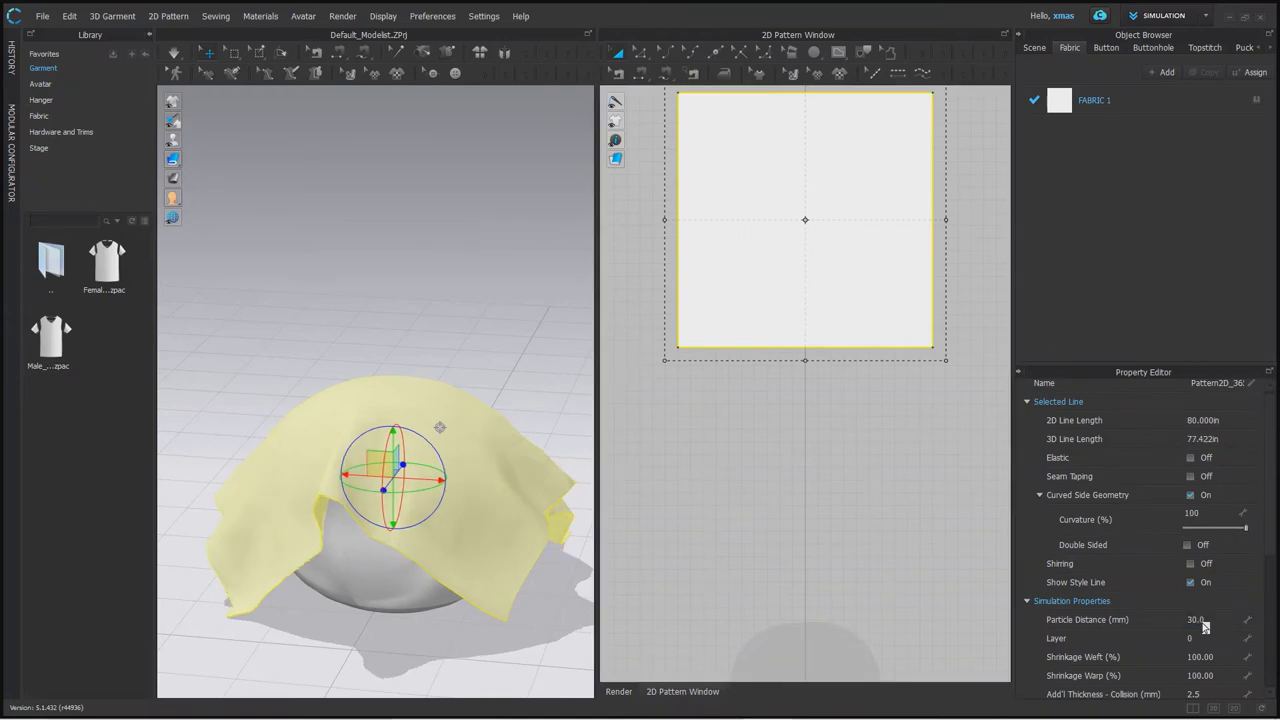
left_click(533, 586)
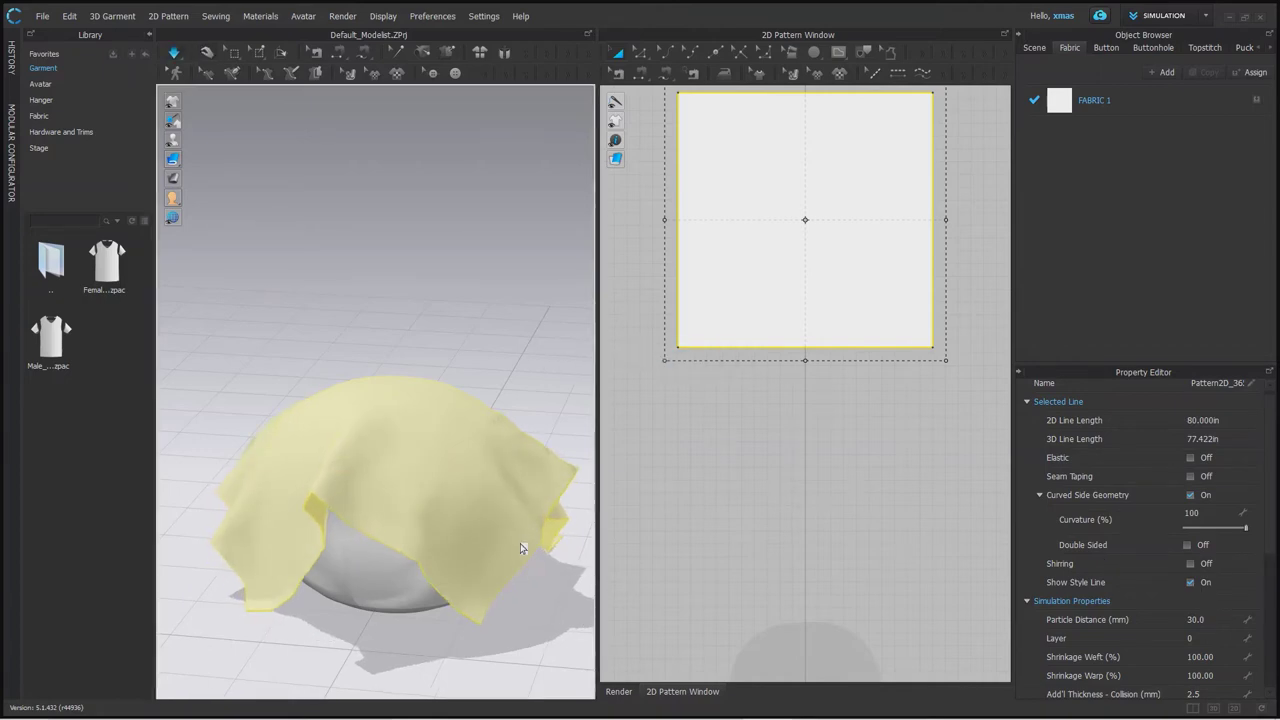
right_click_drag(527, 555, 313, 561)
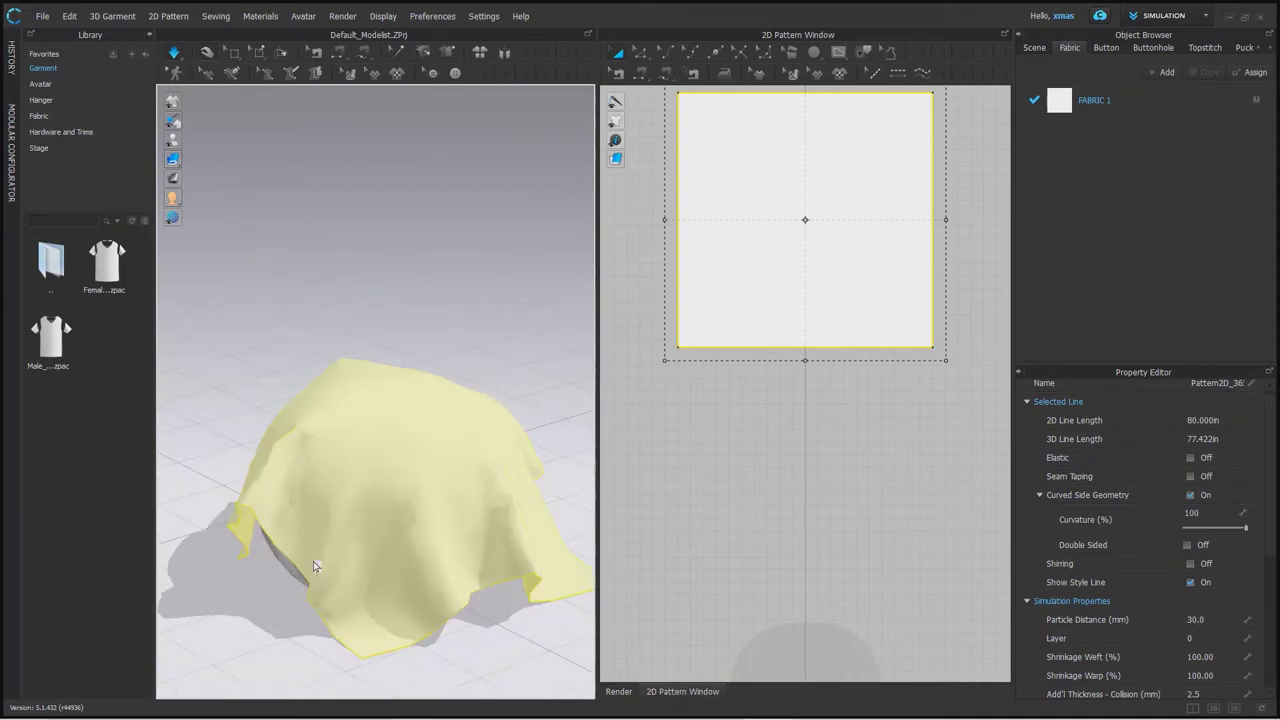
left_click(493, 353)
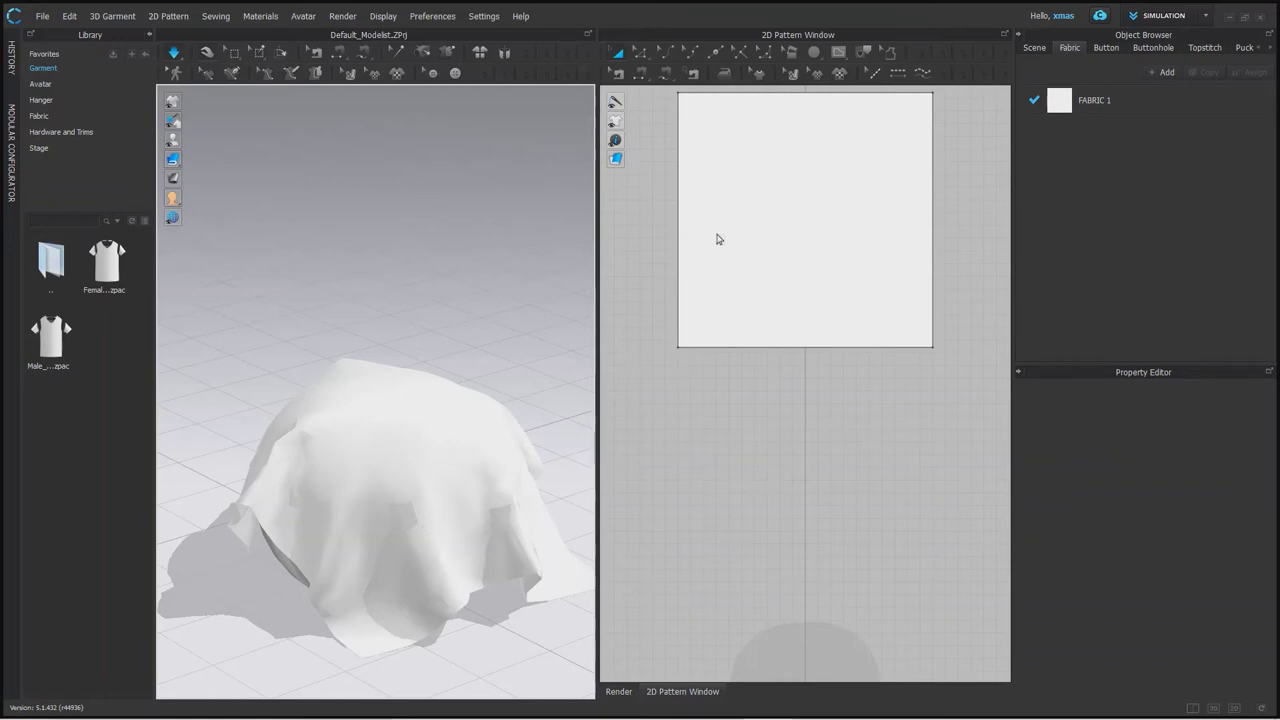
Set the square's particle distance to 50 mm, simulate the drape again and inspect the cloth's faceted edges.
left_click(776, 214)
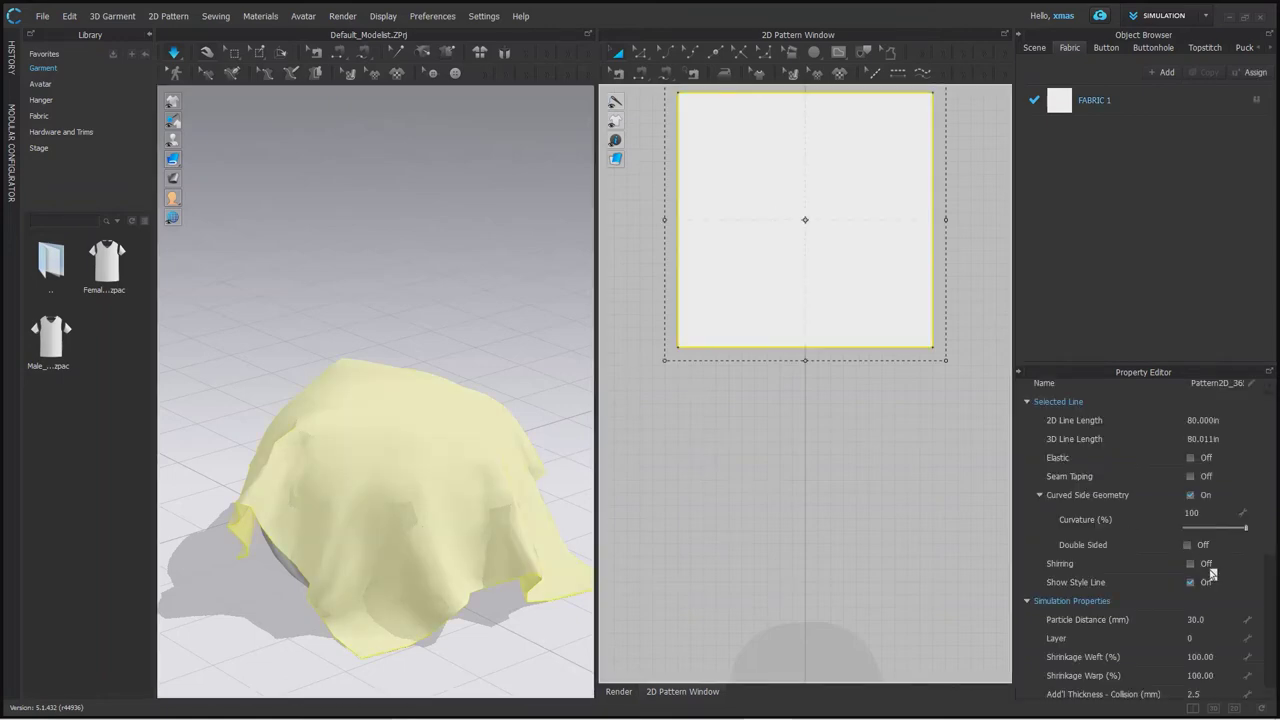
double_click(1212, 619)
type("50")
key("Return")
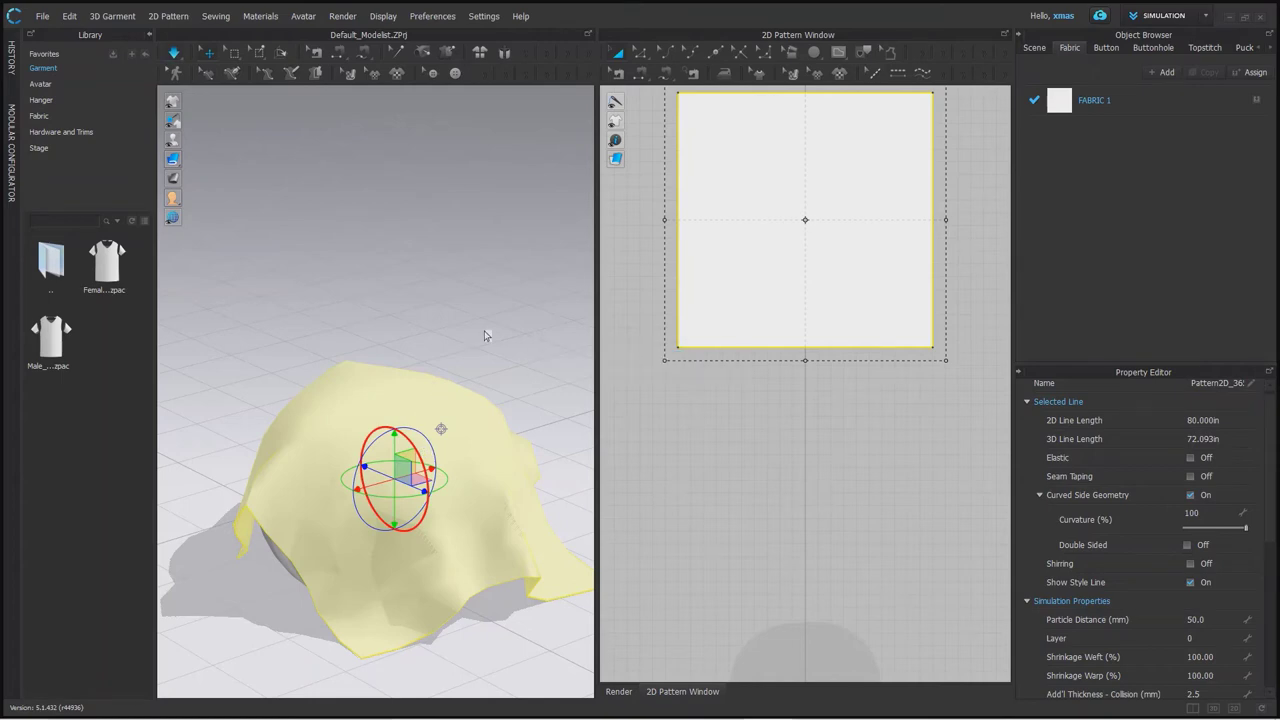
key("space")
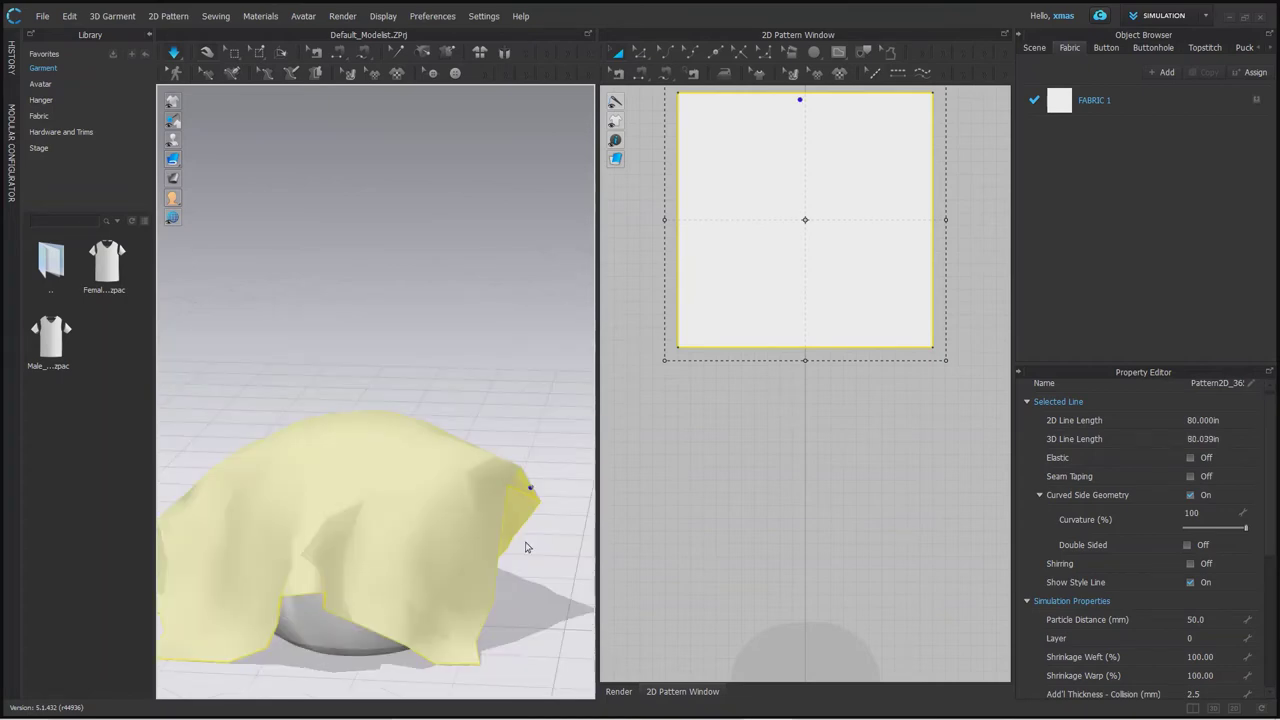
right_click_drag(505, 545, 514, 486)
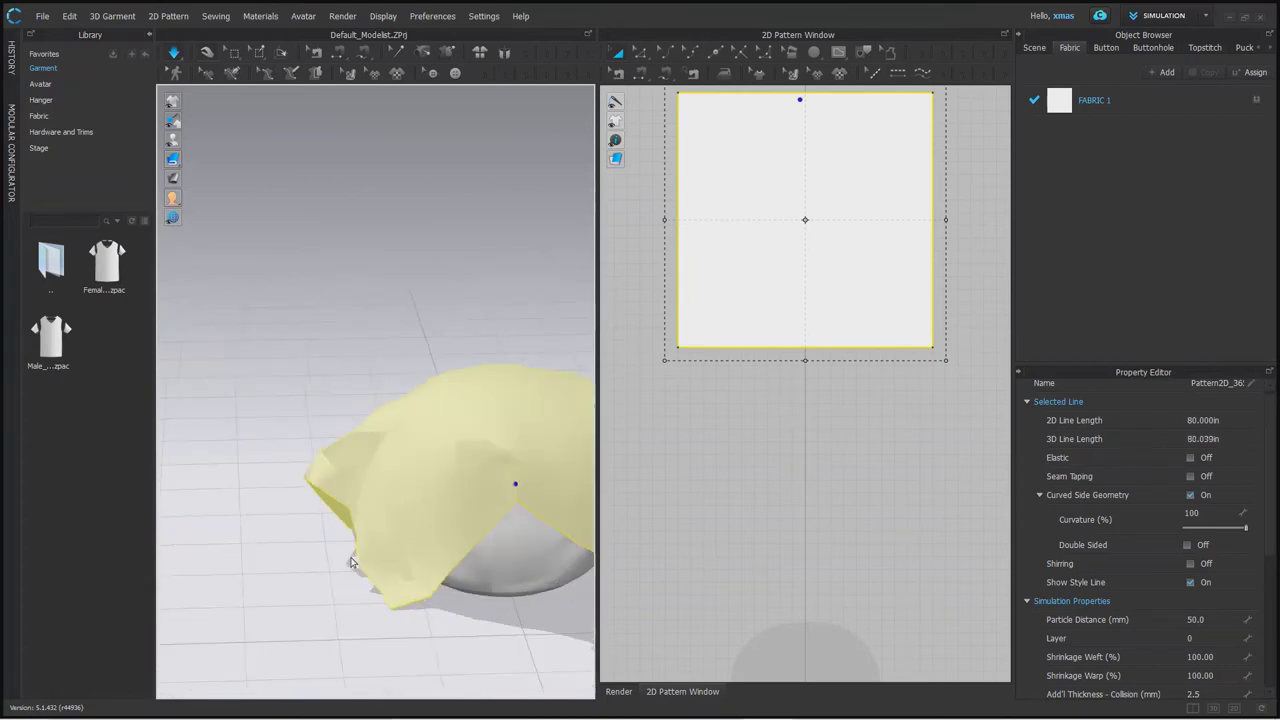
Try a particle distance of 20 mm on the square, and reduce it to 5 mm.
left_click(1221, 619)
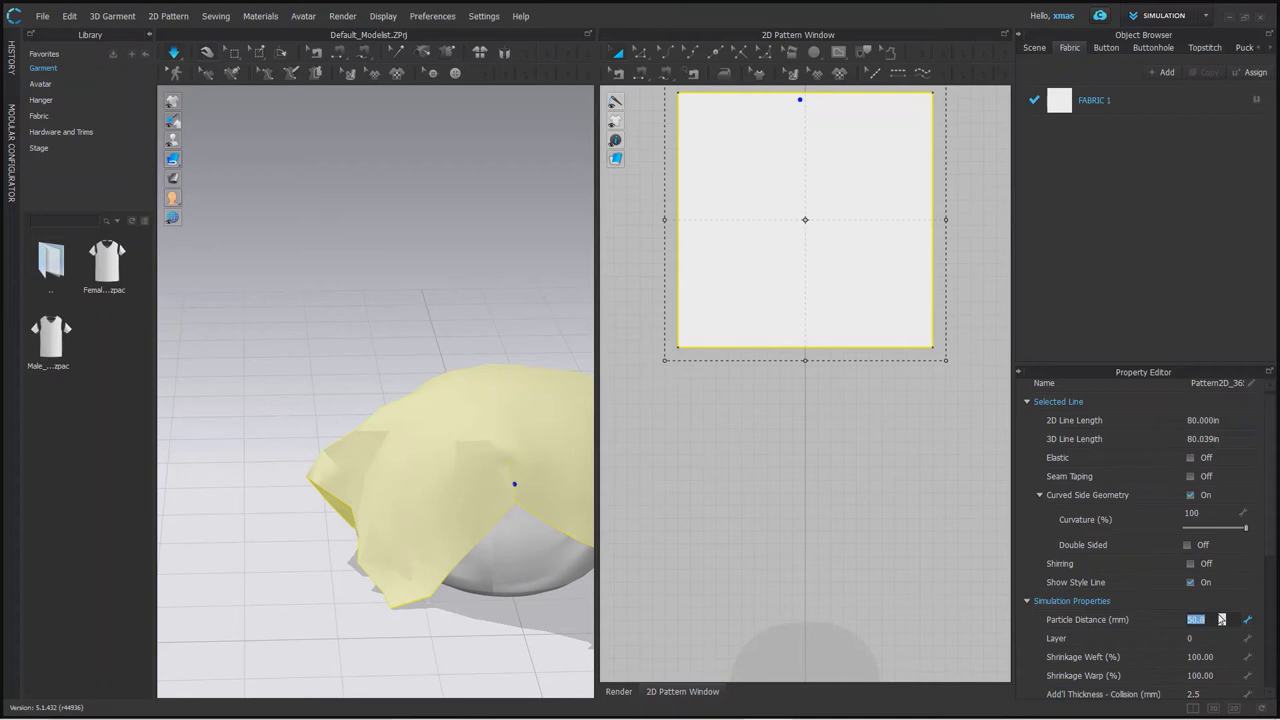
type("20")
key("Return")
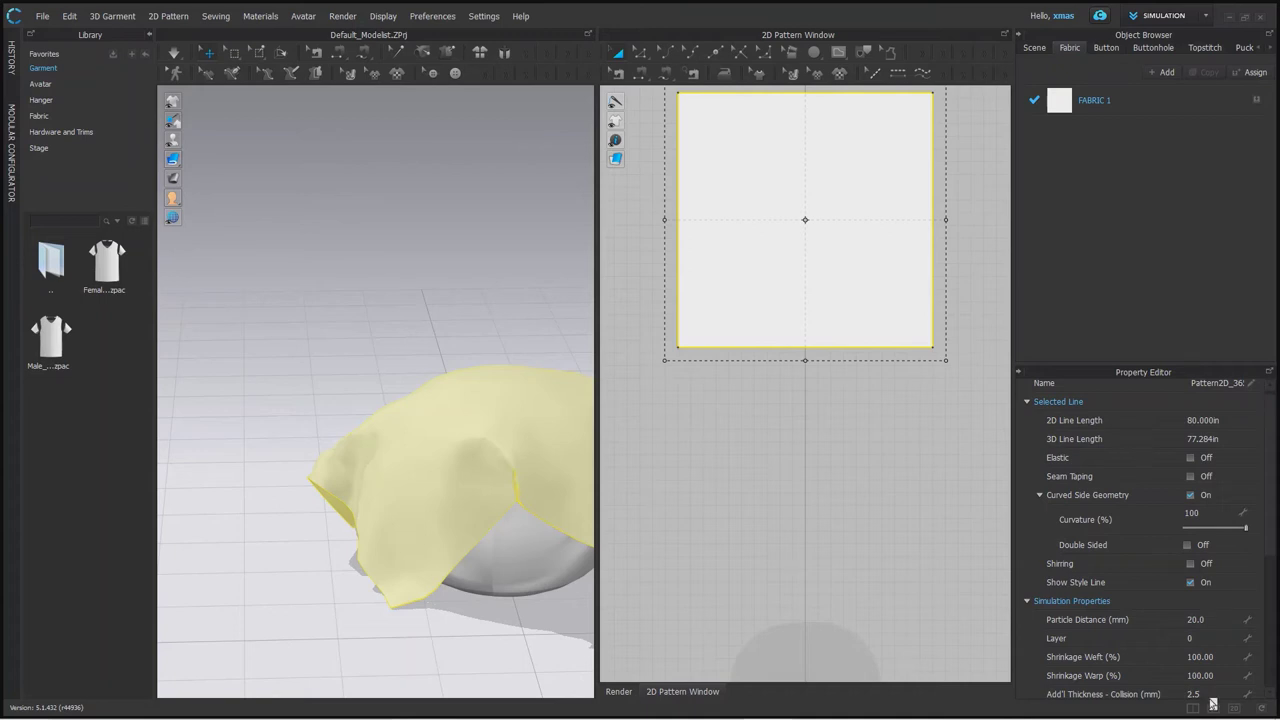
left_click(1213, 620)
type("5")
key("Return")
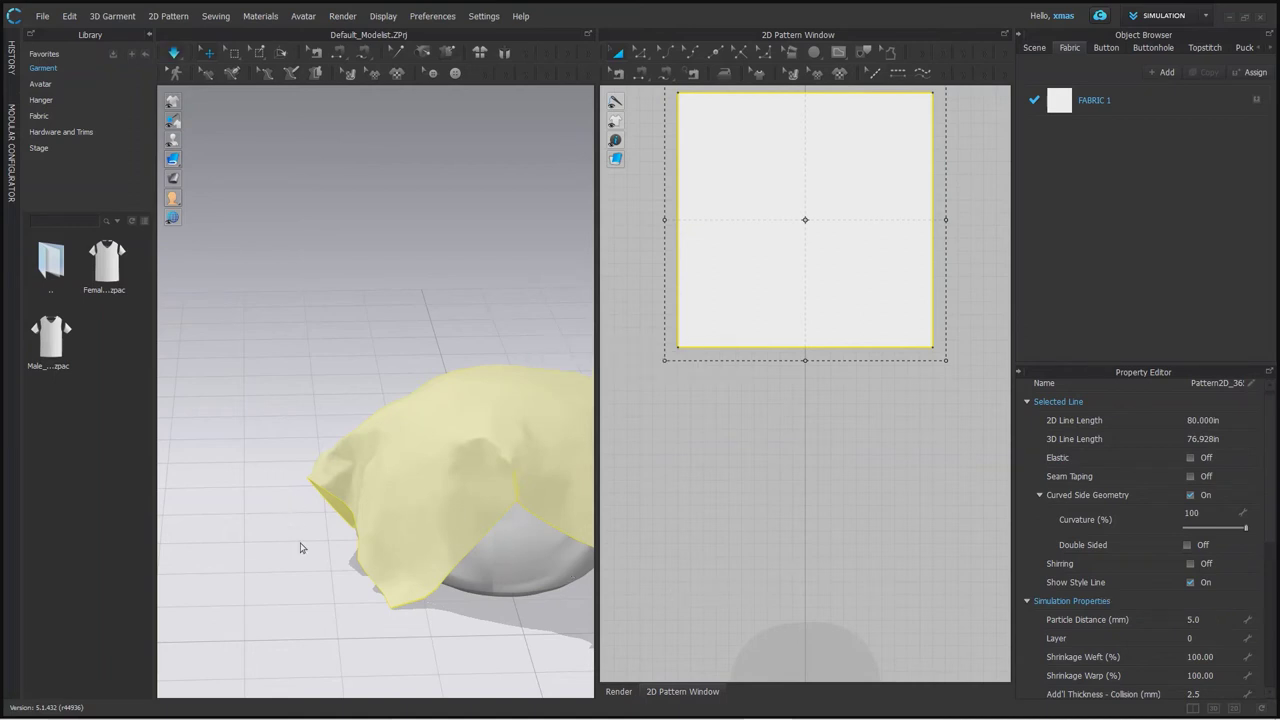
Resimulate the fine-meshed square over the pearl, pull on the cloth's edge and view the drape deselected.
right_click_drag(301, 548, 400, 563)
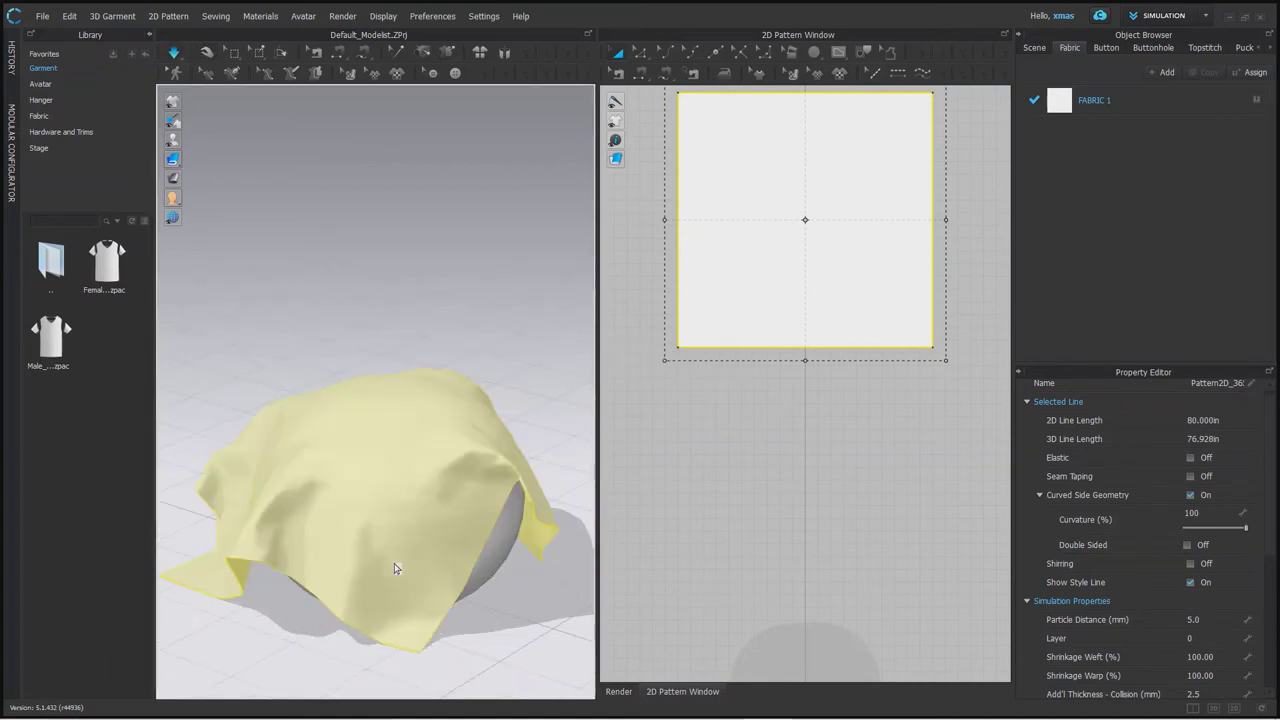
key("w")
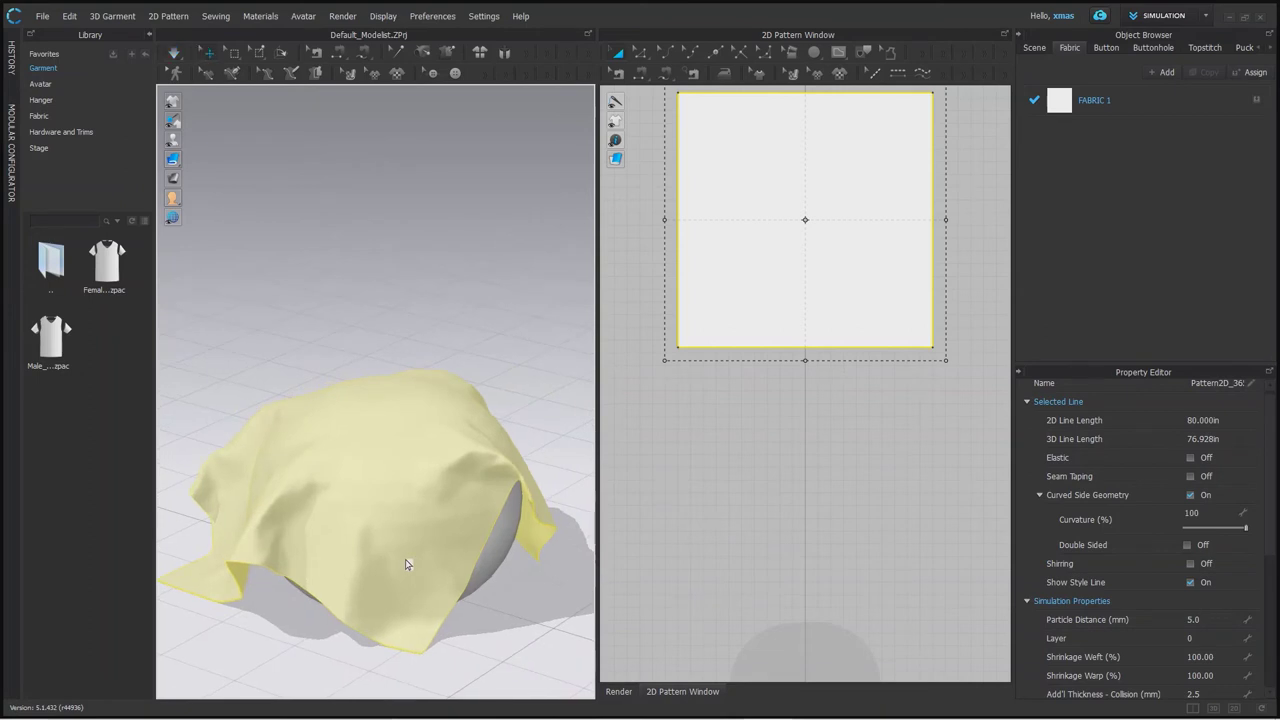
key("q")
left_click(481, 533)
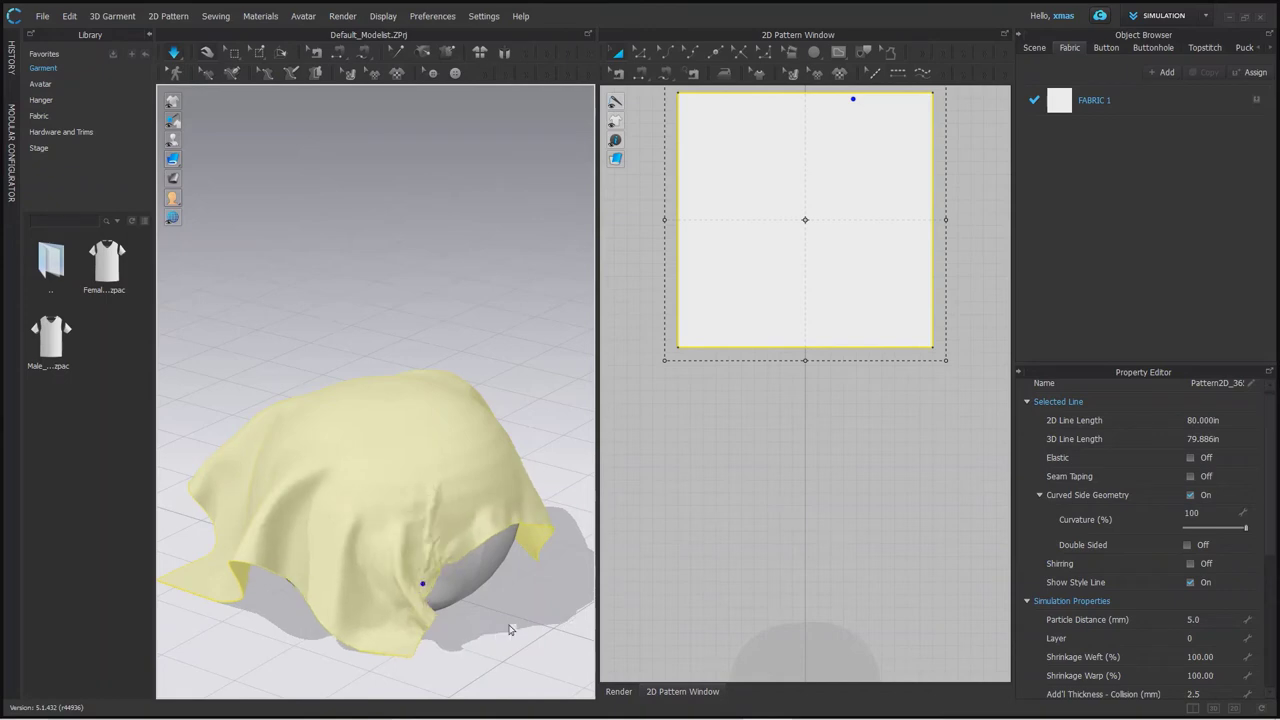
right_click_drag(405, 636, 560, 600)
left_click(686, 492)
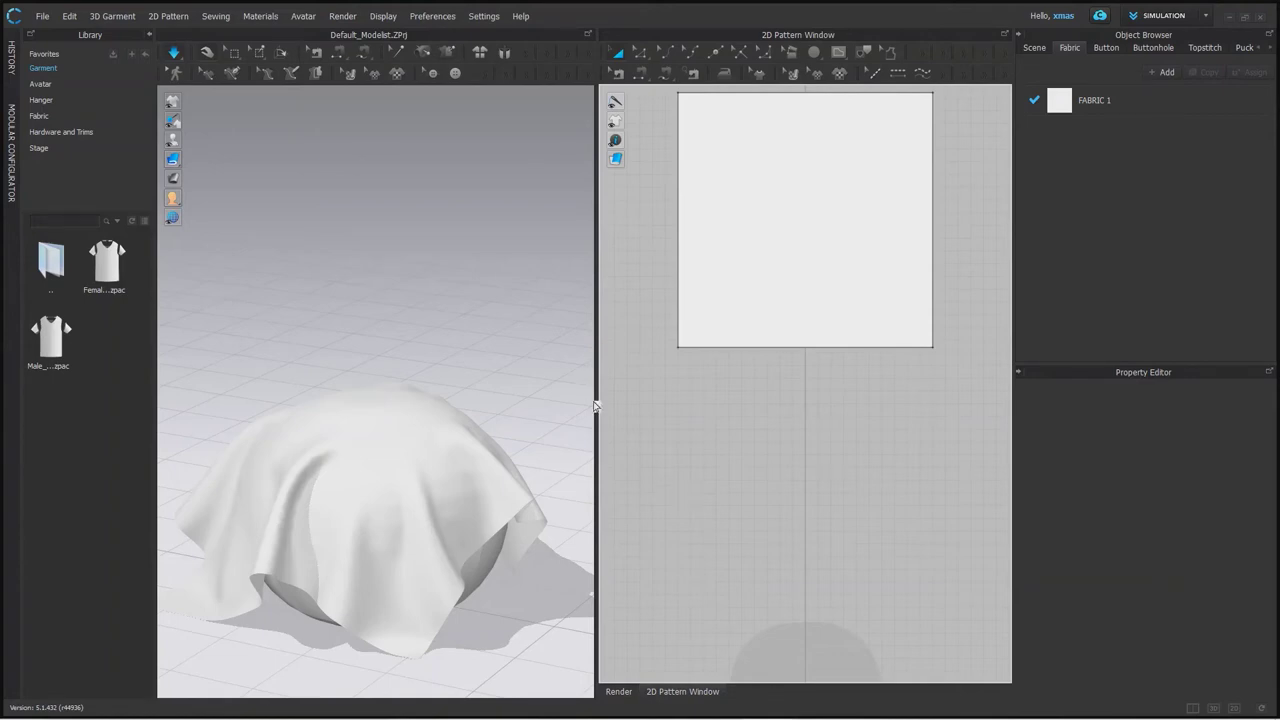
Widen the 3D view and apply Hi-Res Garment with 5 mm particle distance, 1 mm collision thickness, 0 mm skin offset and Complete (Nonlinear) simulation quality.
left_click_drag(597, 399, 655, 392)
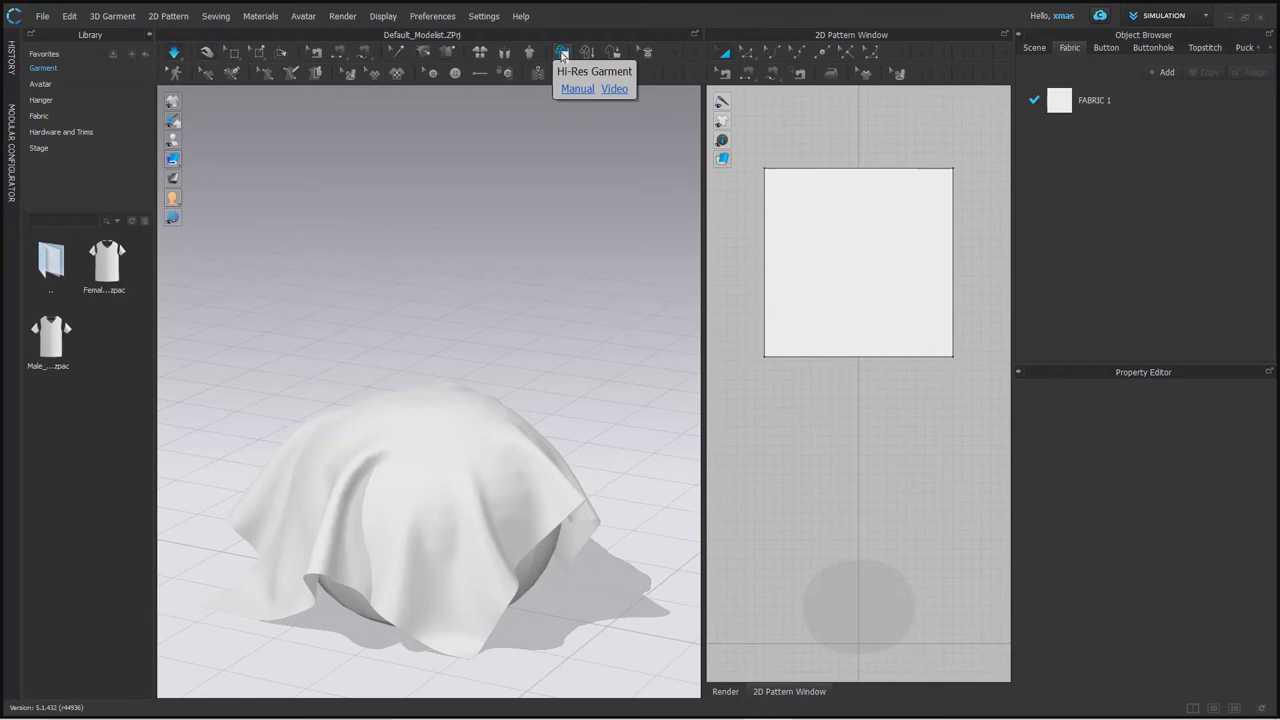
left_click(562, 54)
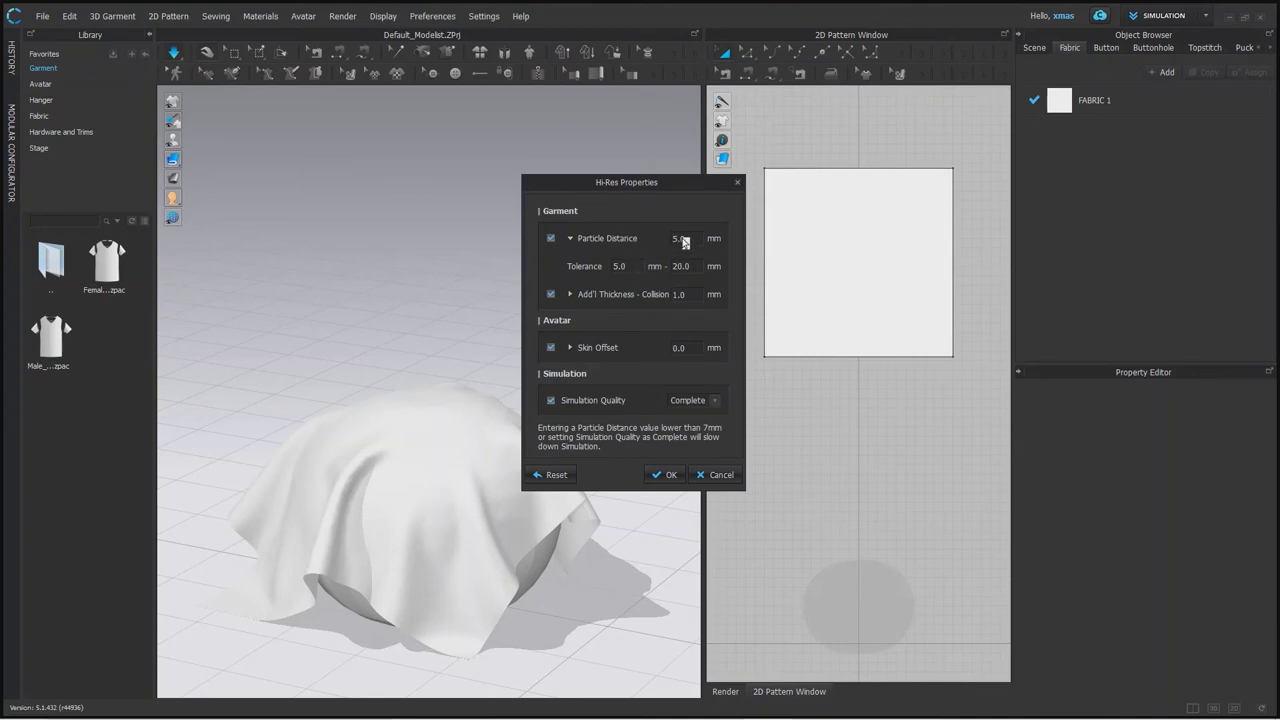
left_click(697, 248)
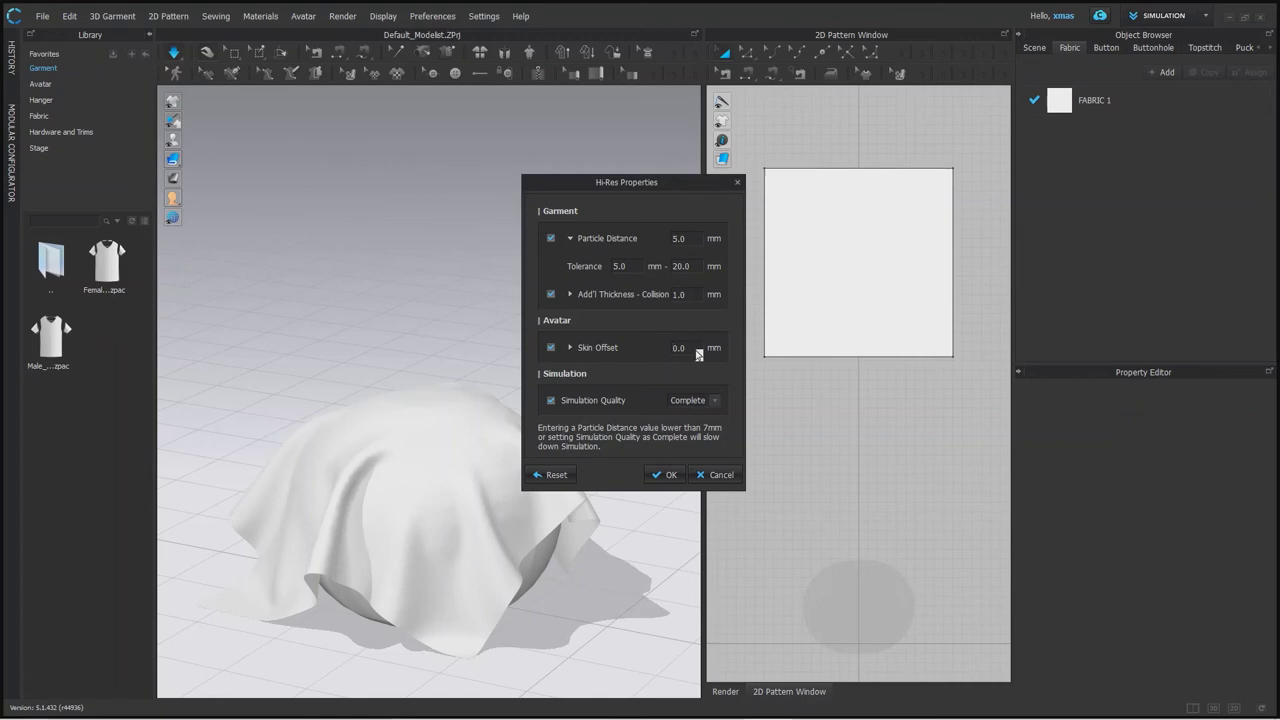
double_click(685, 352)
left_click(695, 352)
key("BackSpace")
left_click(715, 403)
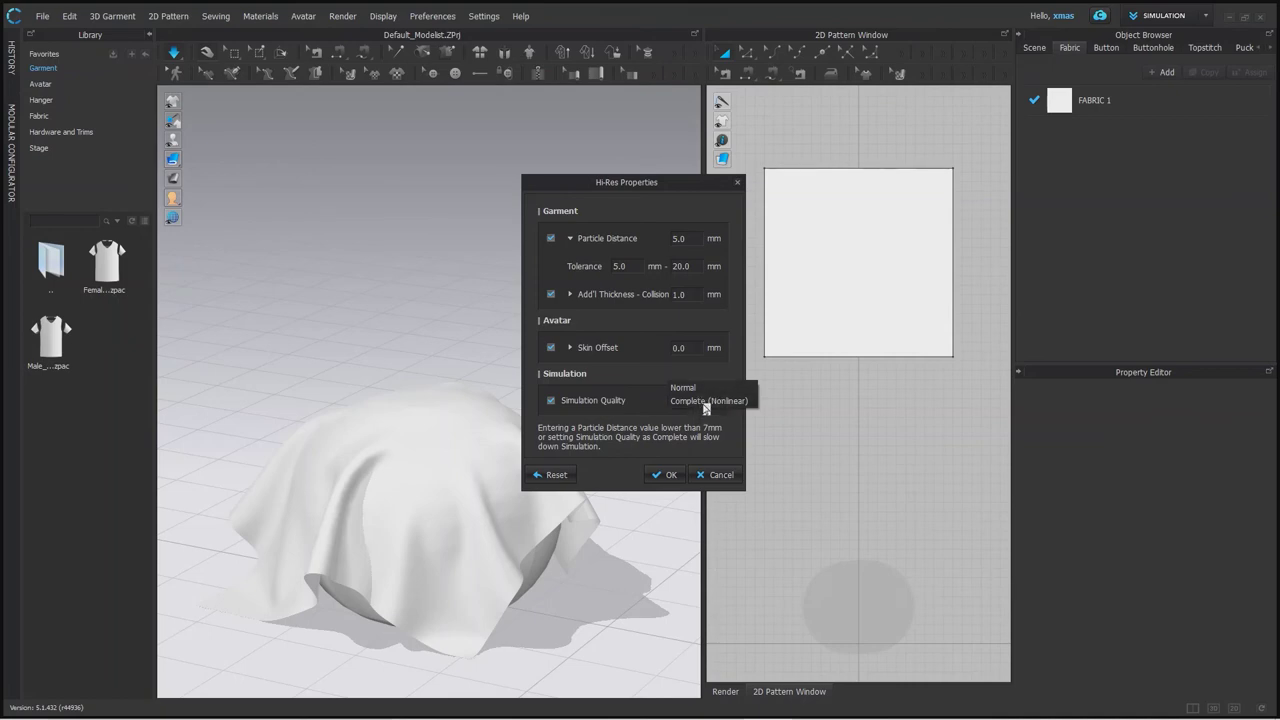
left_click(708, 403)
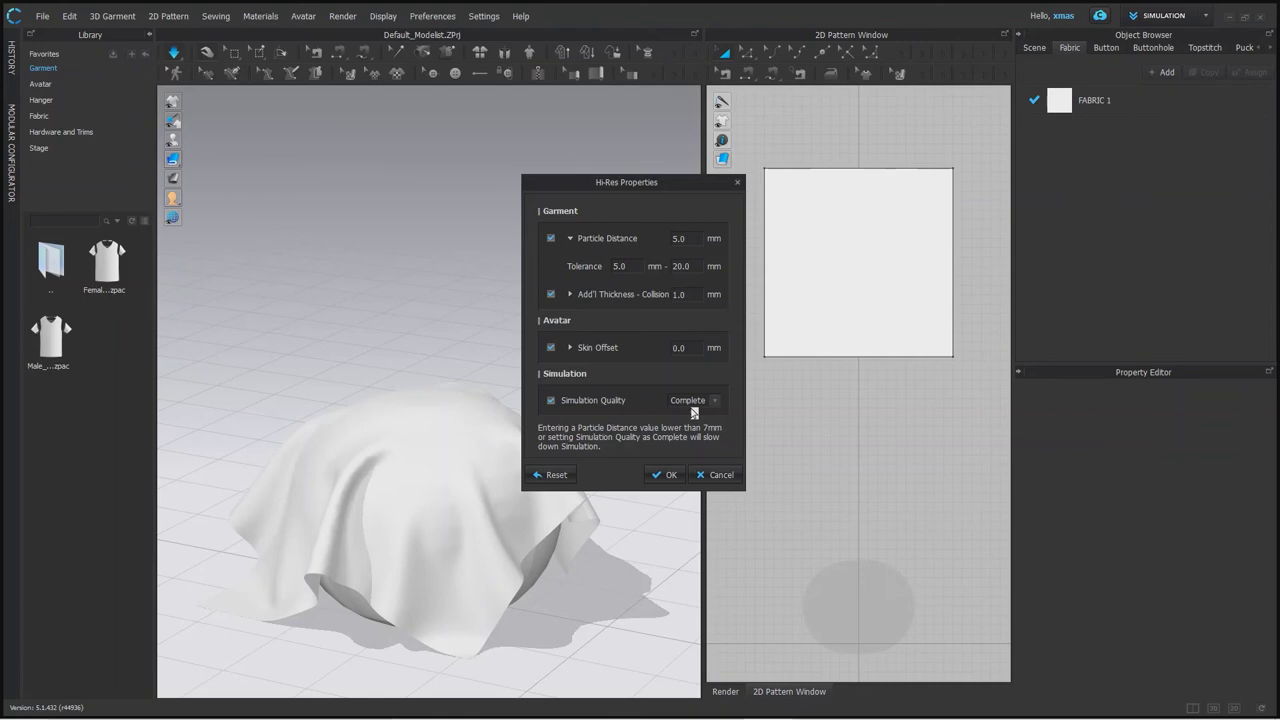
left_click(670, 476)
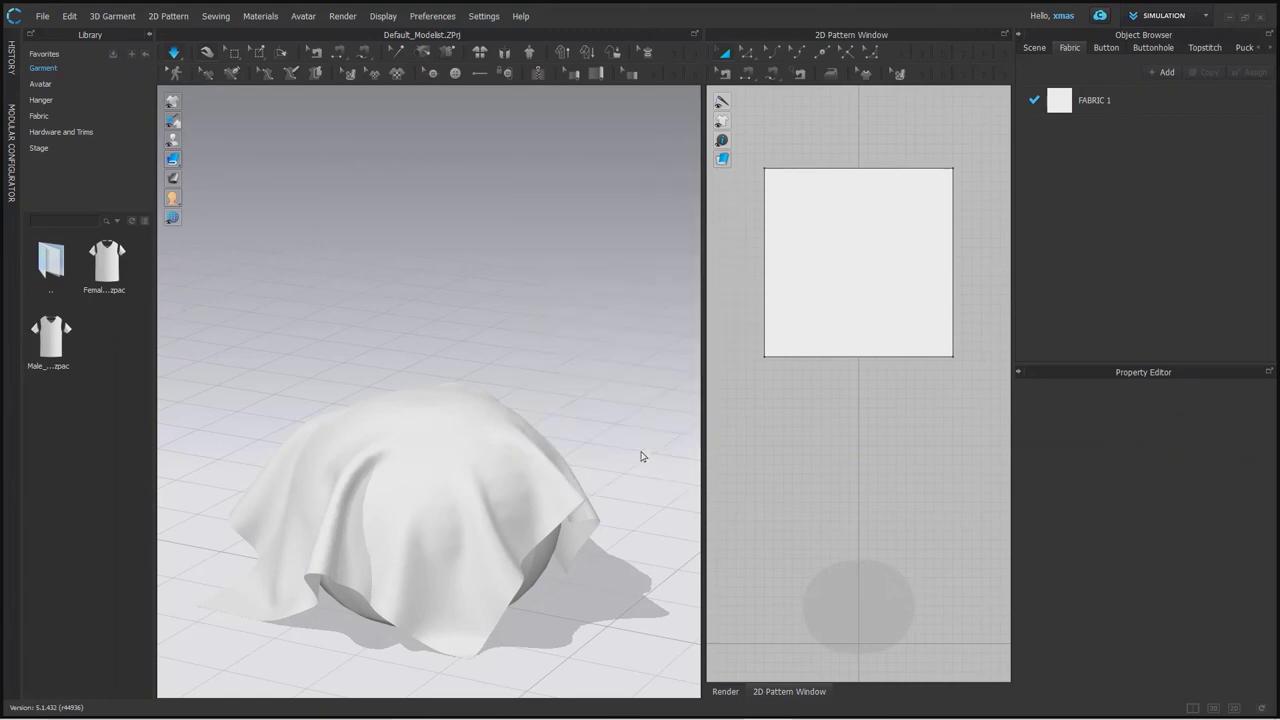
Simulate the high-resolution square over the pearl and pull the cloth's edge outward to test its drape.
left_click(585, 417)
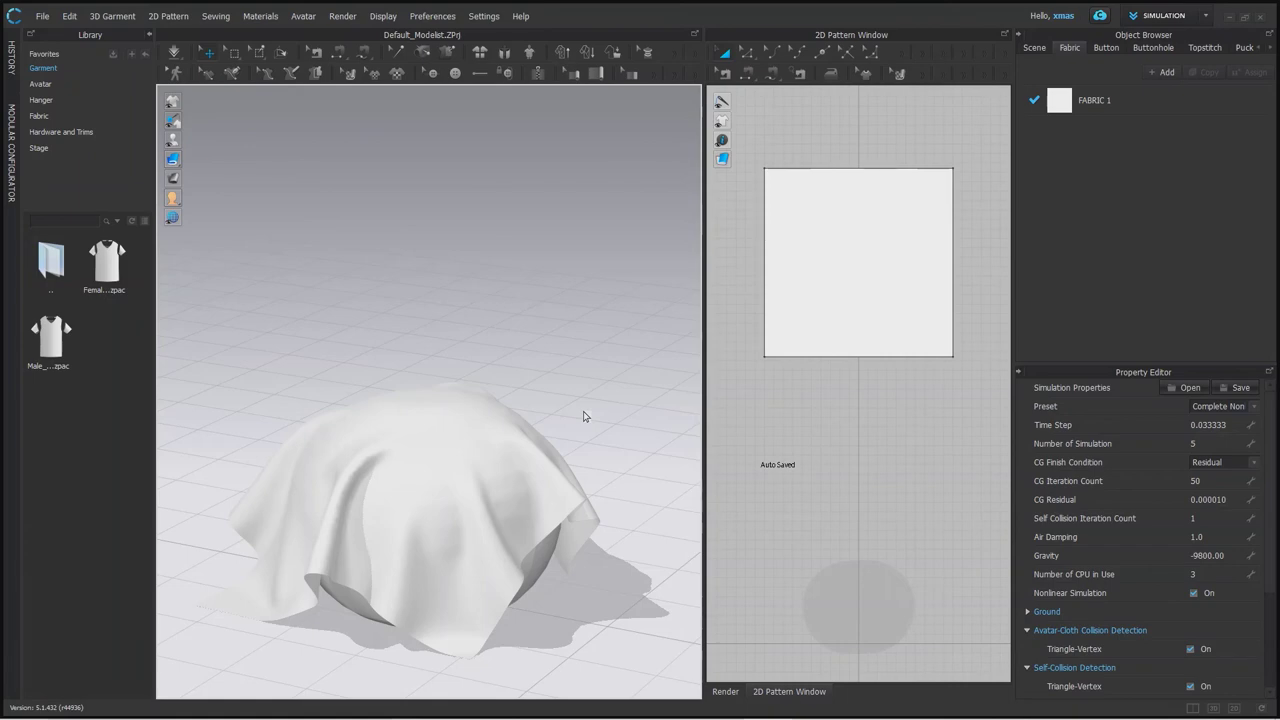
key("space")
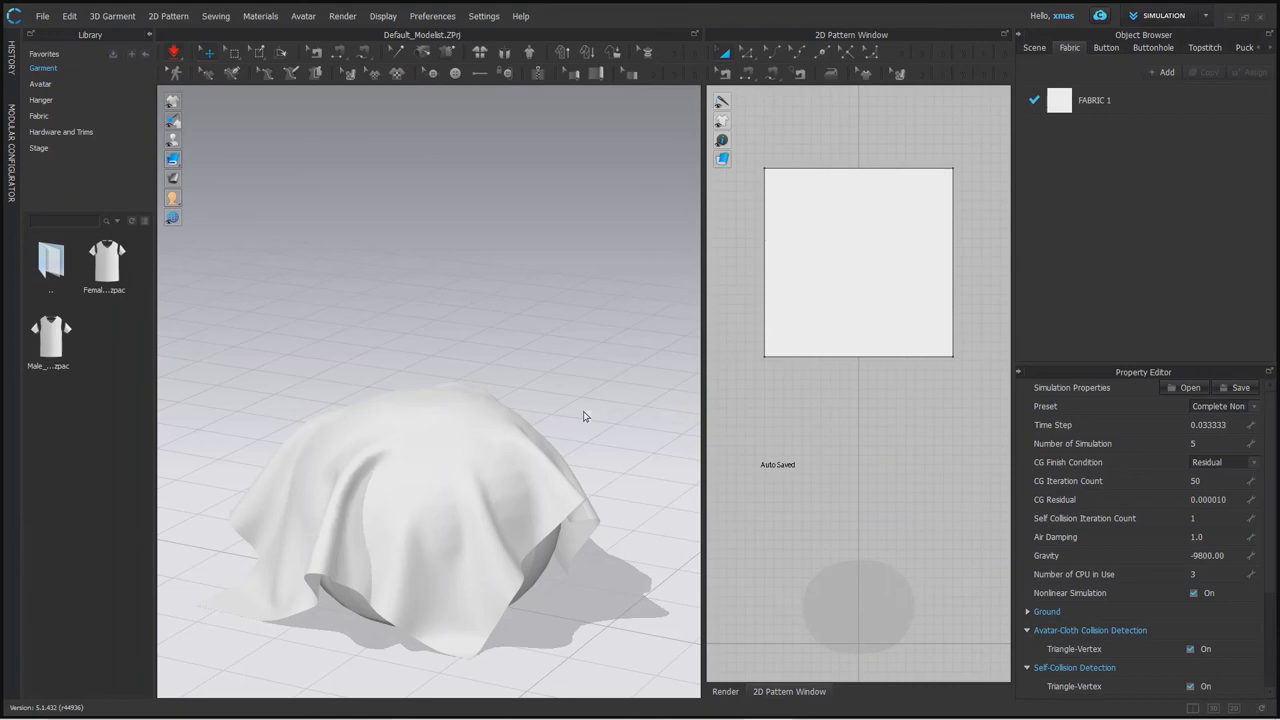
left_click(570, 574)
right_click_drag(570, 574, 620, 560)
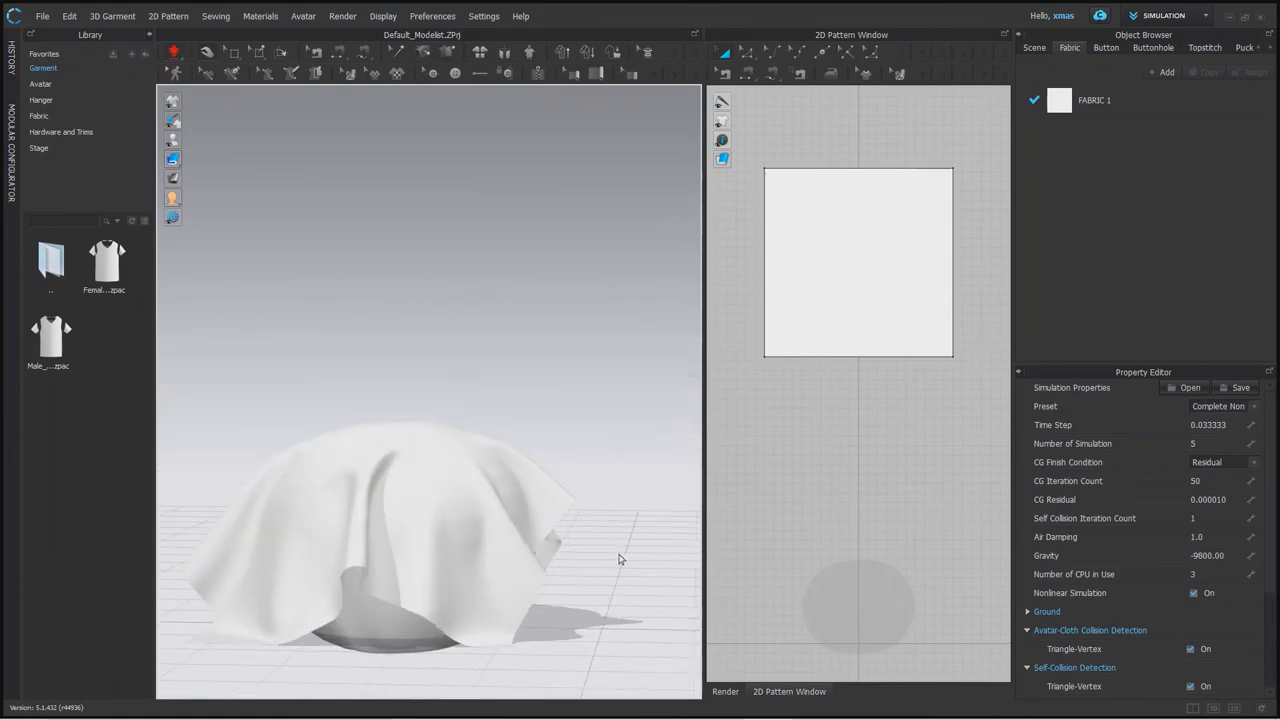
left_click(587, 489)
left_click_drag(587, 489, 616, 473)
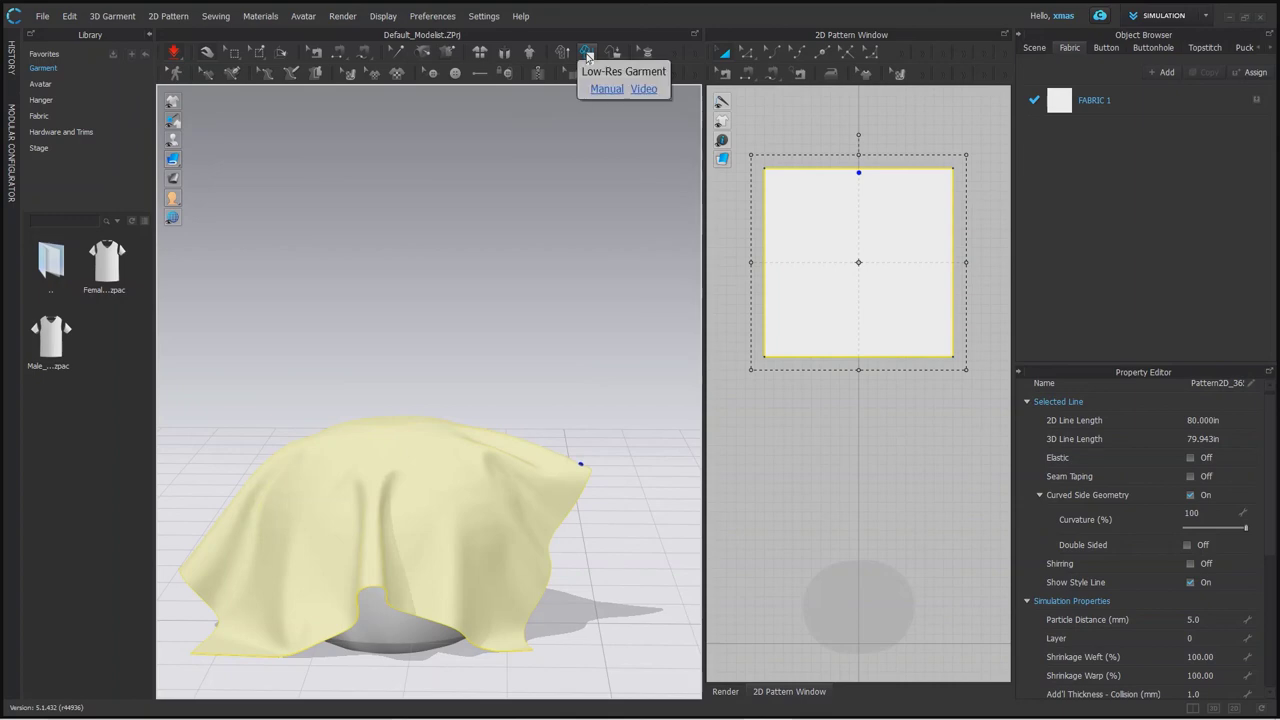
Apply Low-Res Garment with 20 mm particle distance, 2.5 mm collision thickness, 3 mm skin offset and Normal simulation quality, and simulate the square.
left_click(588, 56)
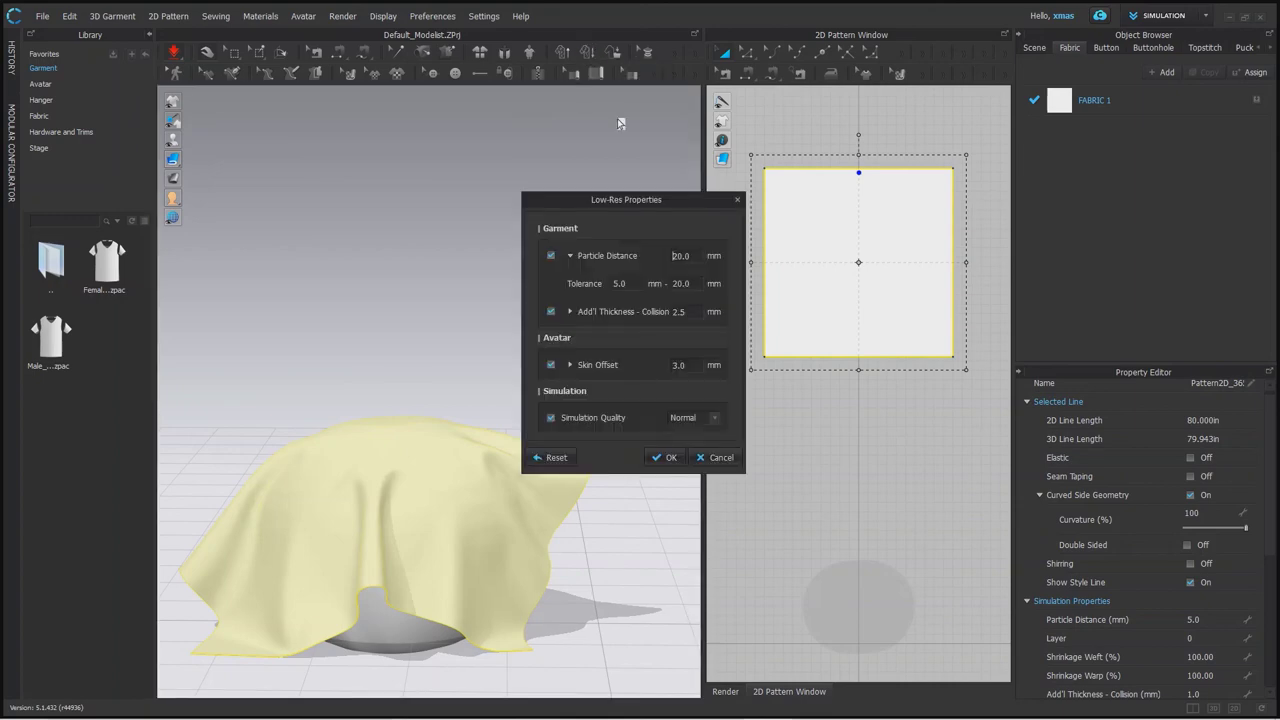
left_click(672, 459)
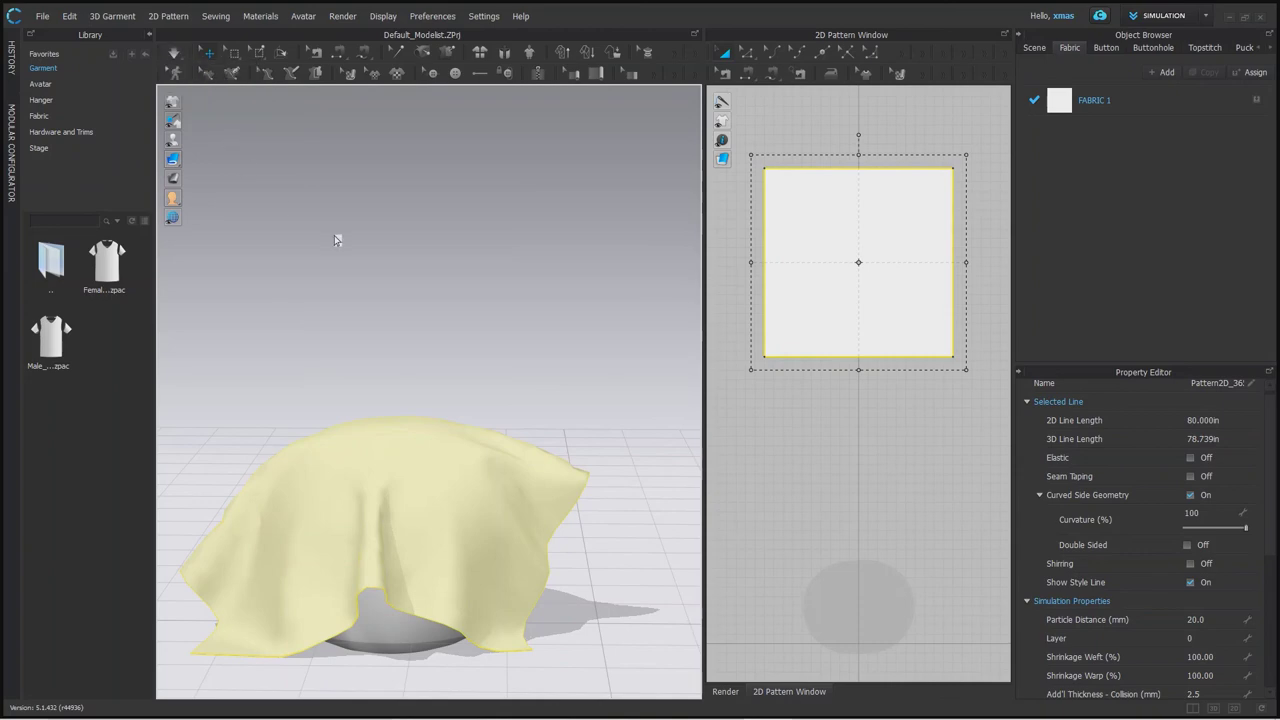
key("space")
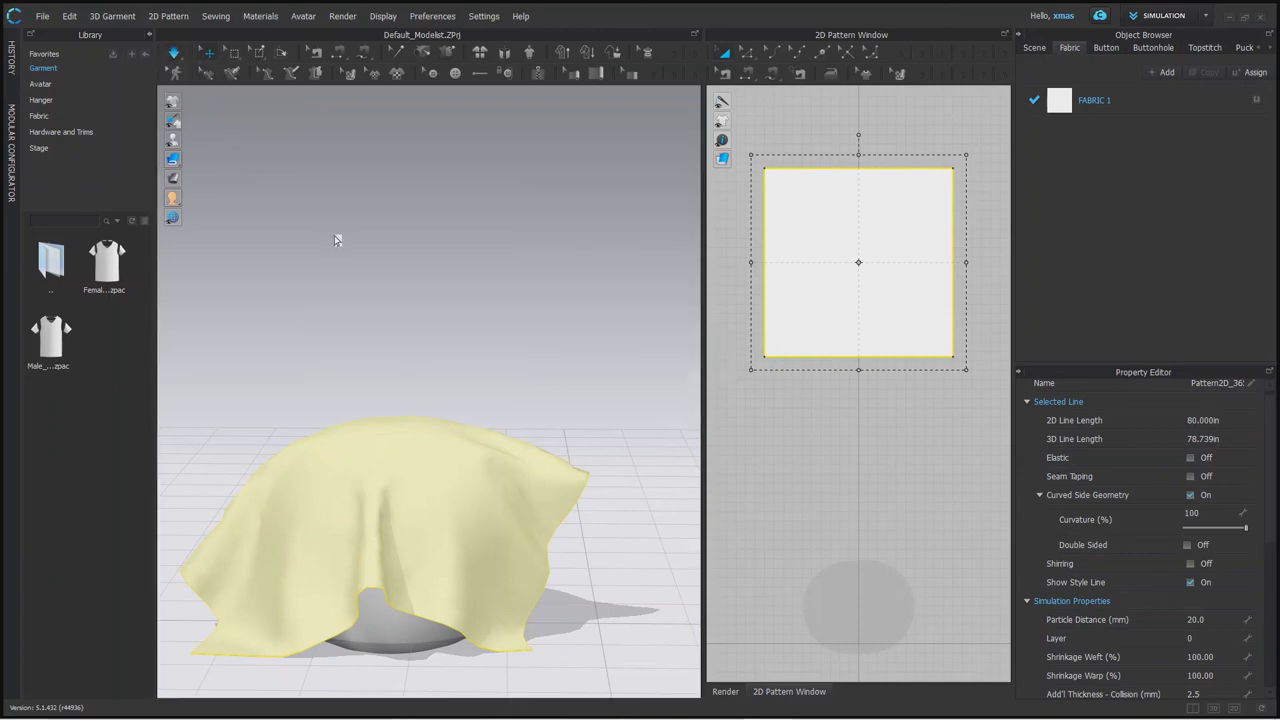
key("space")
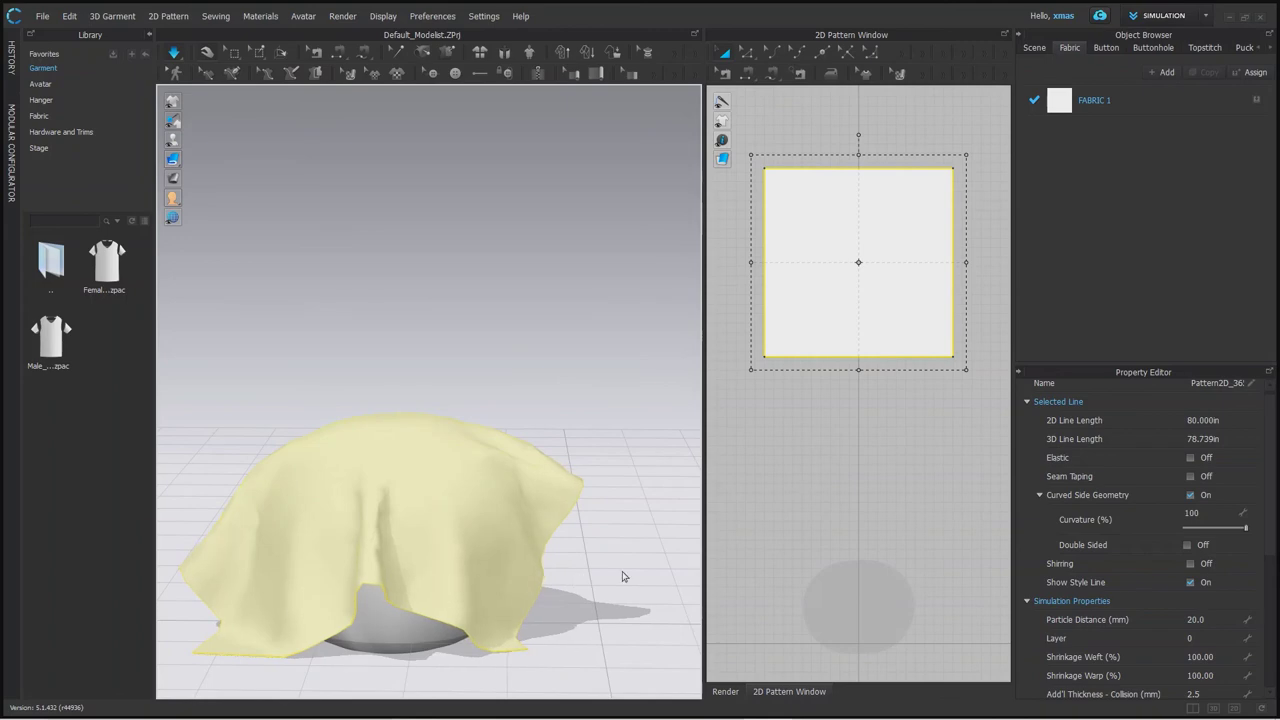
Pull the low-resolution cloth's hanging edge outward from the pearl during simulation to test its drape.
right_click_drag(551, 603, 457, 600)
left_click(457, 600)
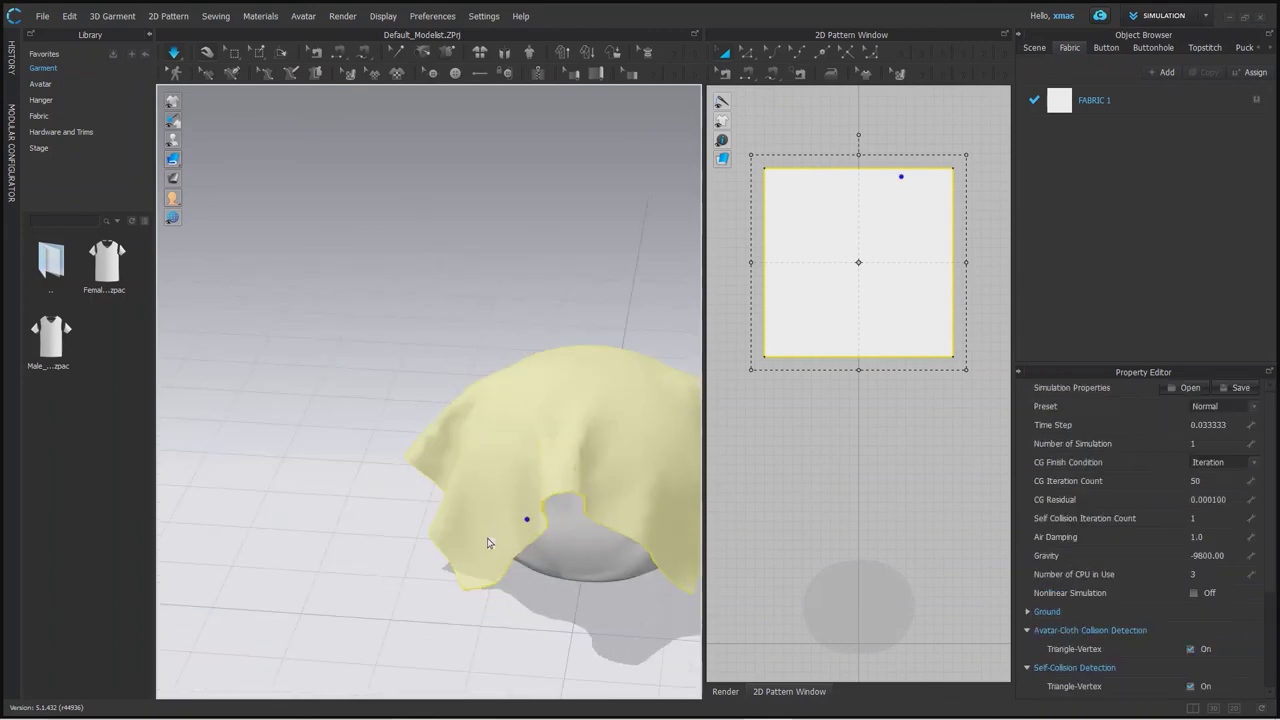
left_click_drag(488, 543, 322, 541)
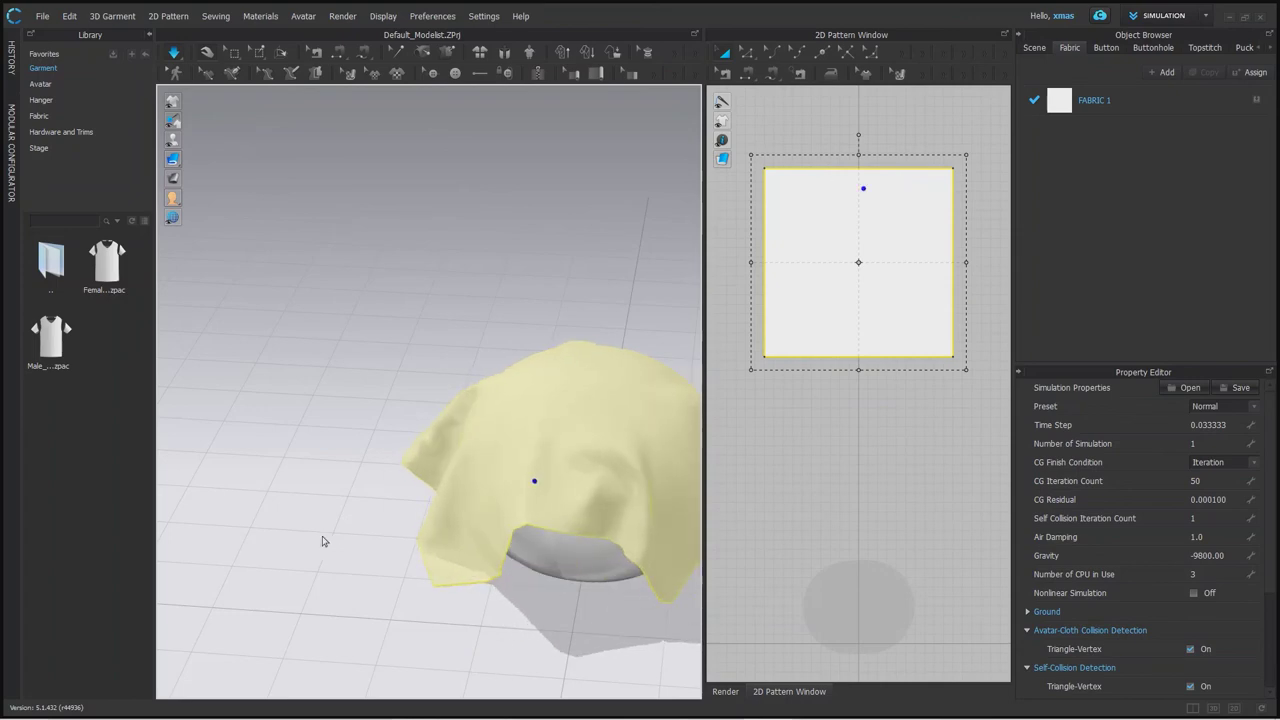
right_click_drag(322, 541, 586, 557)
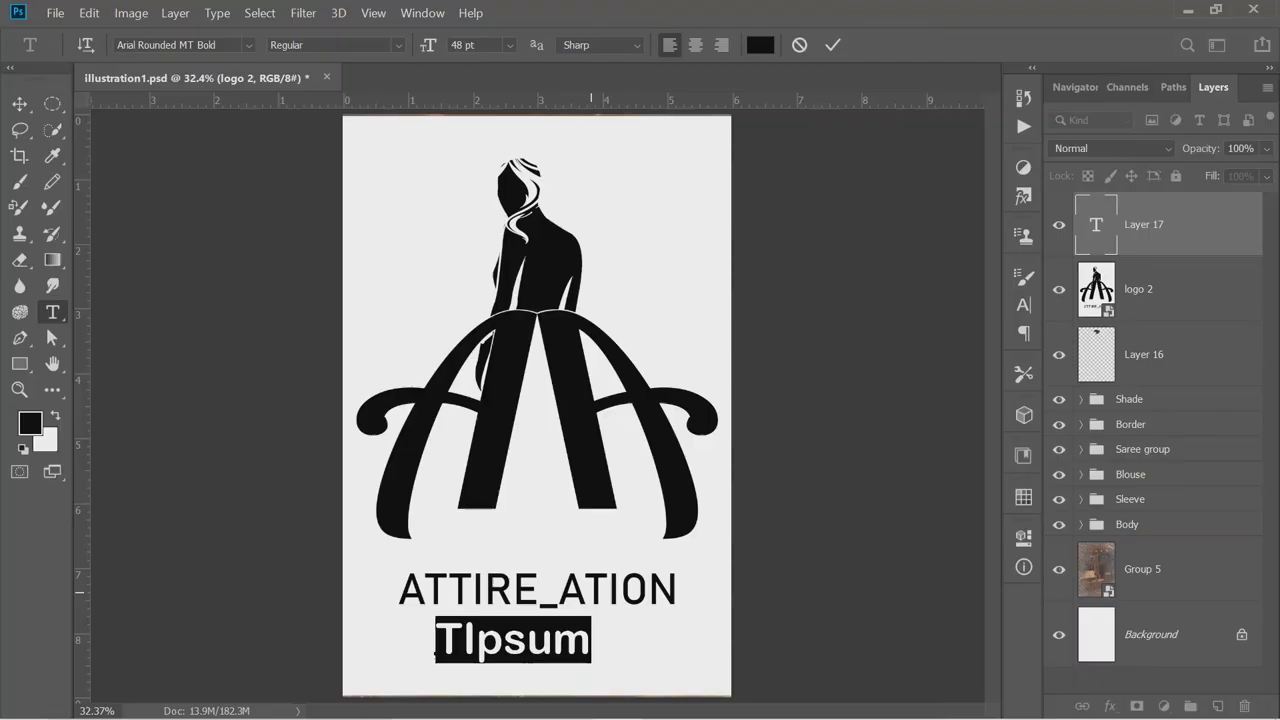
Switch to Photoshop and enter the text "ThankYou" beneath the ATTIRE_ATION logo lettering, committing it as a text layer.
type("Thanky")
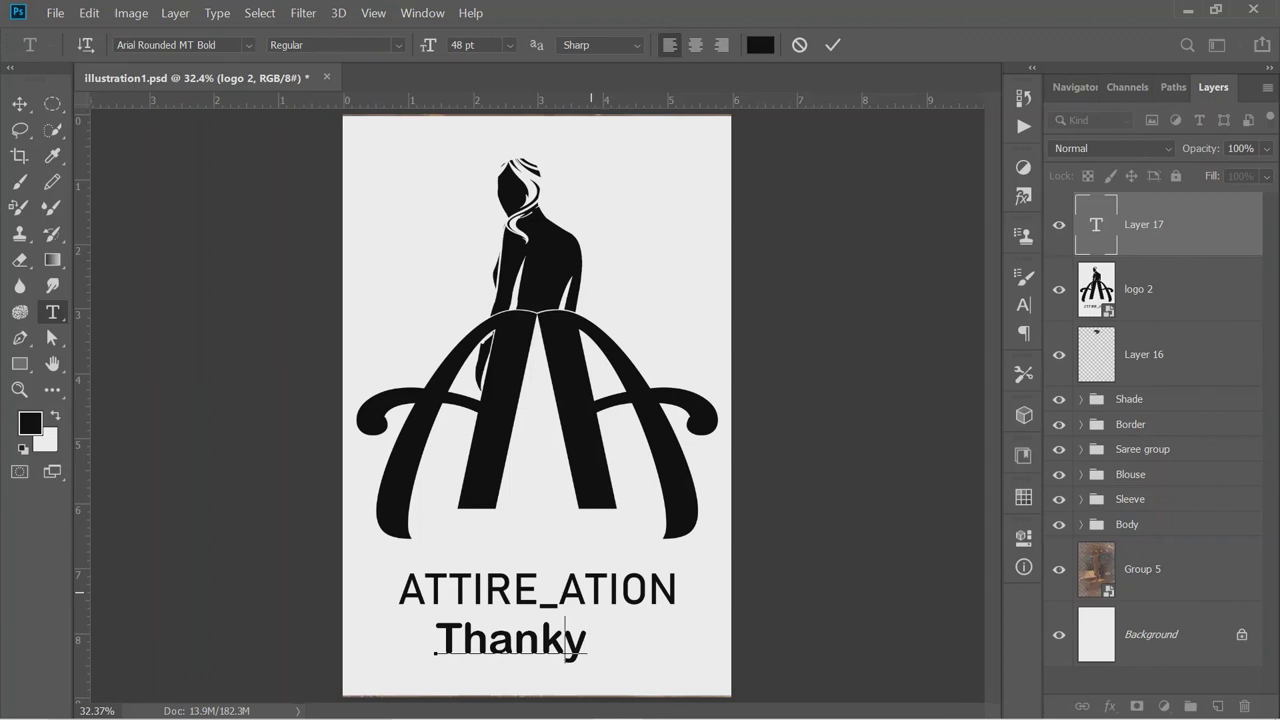
key("BackSpace")
type("You")
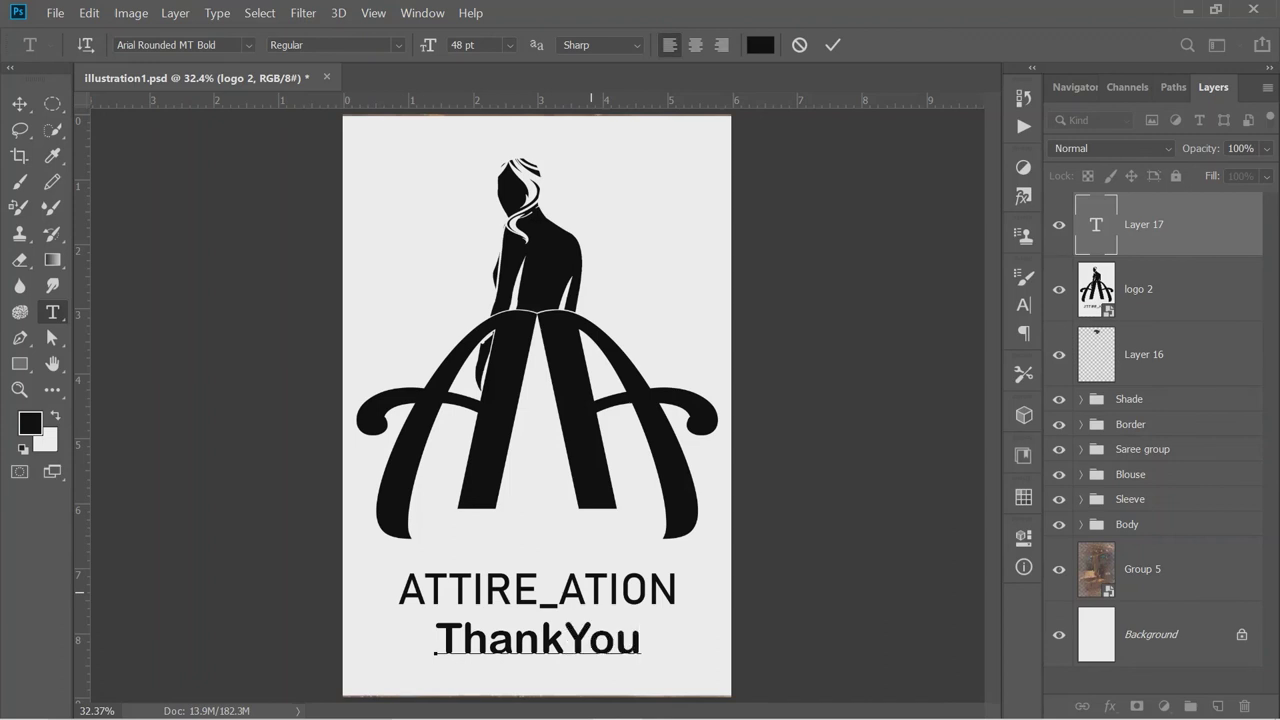
key("Return")
key("ctrl+Return")
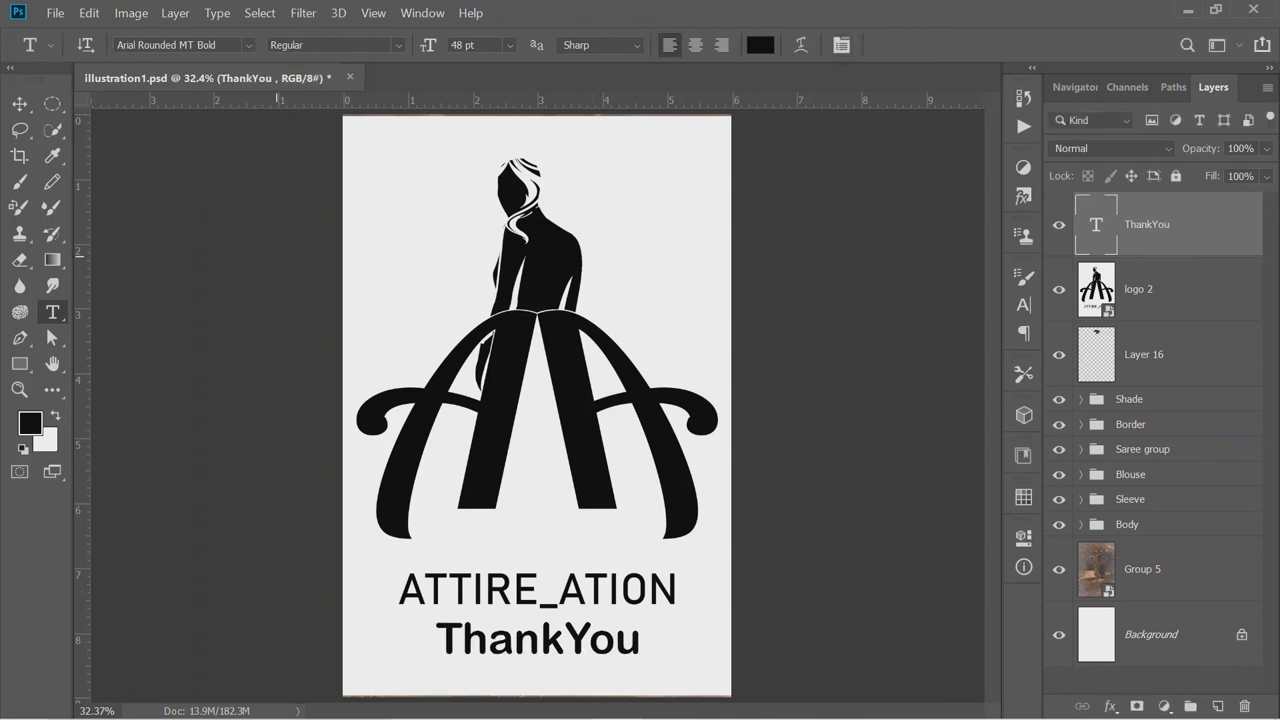